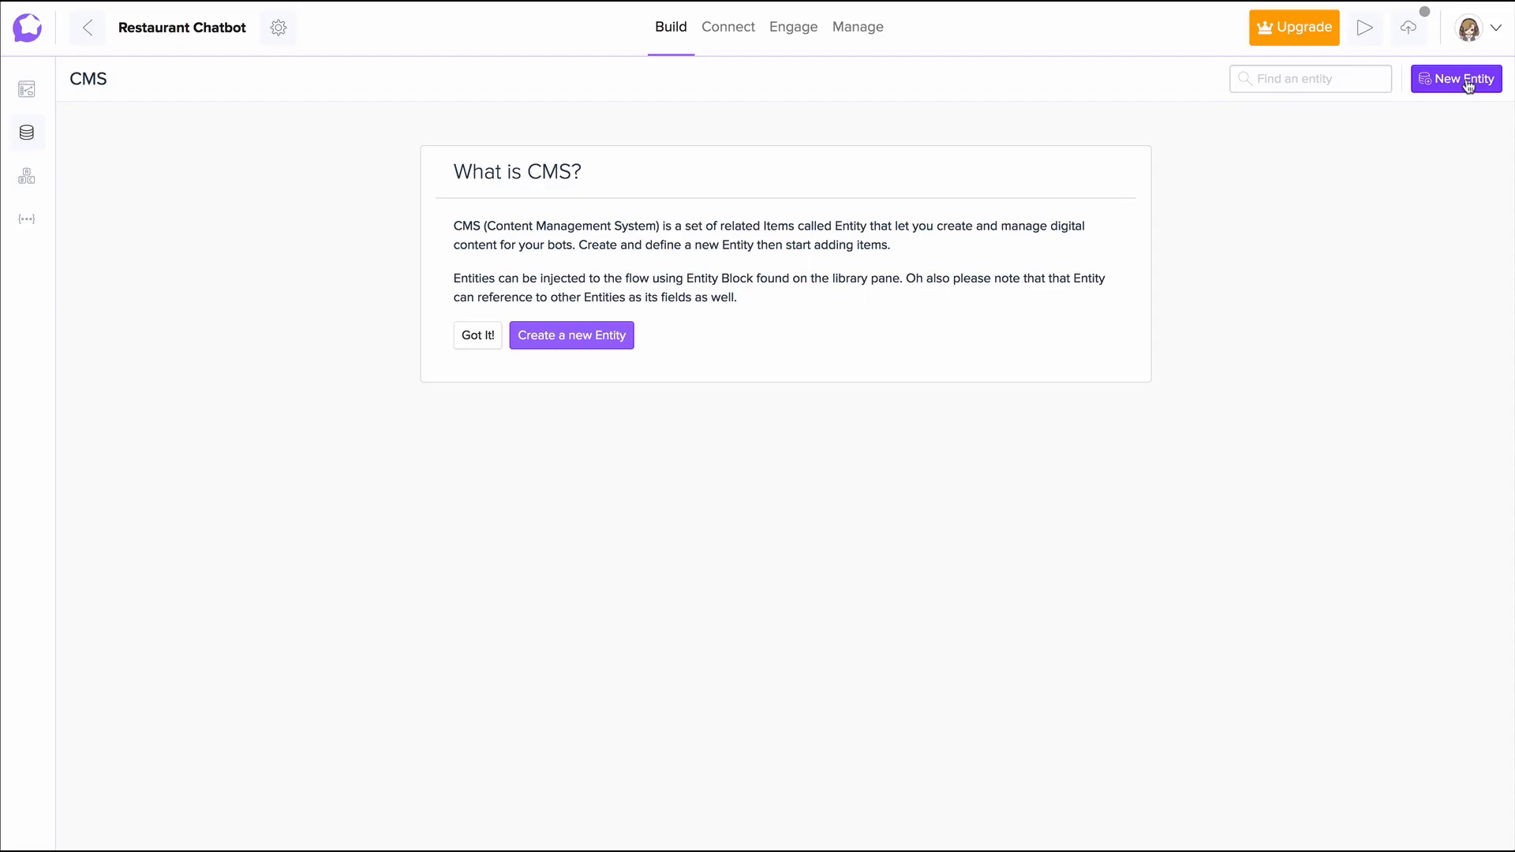
- Create a new CMS entity named Product with English (EN - Primary) as the editing language
{"action": "left_click", "coordinate": [1468, 84]}
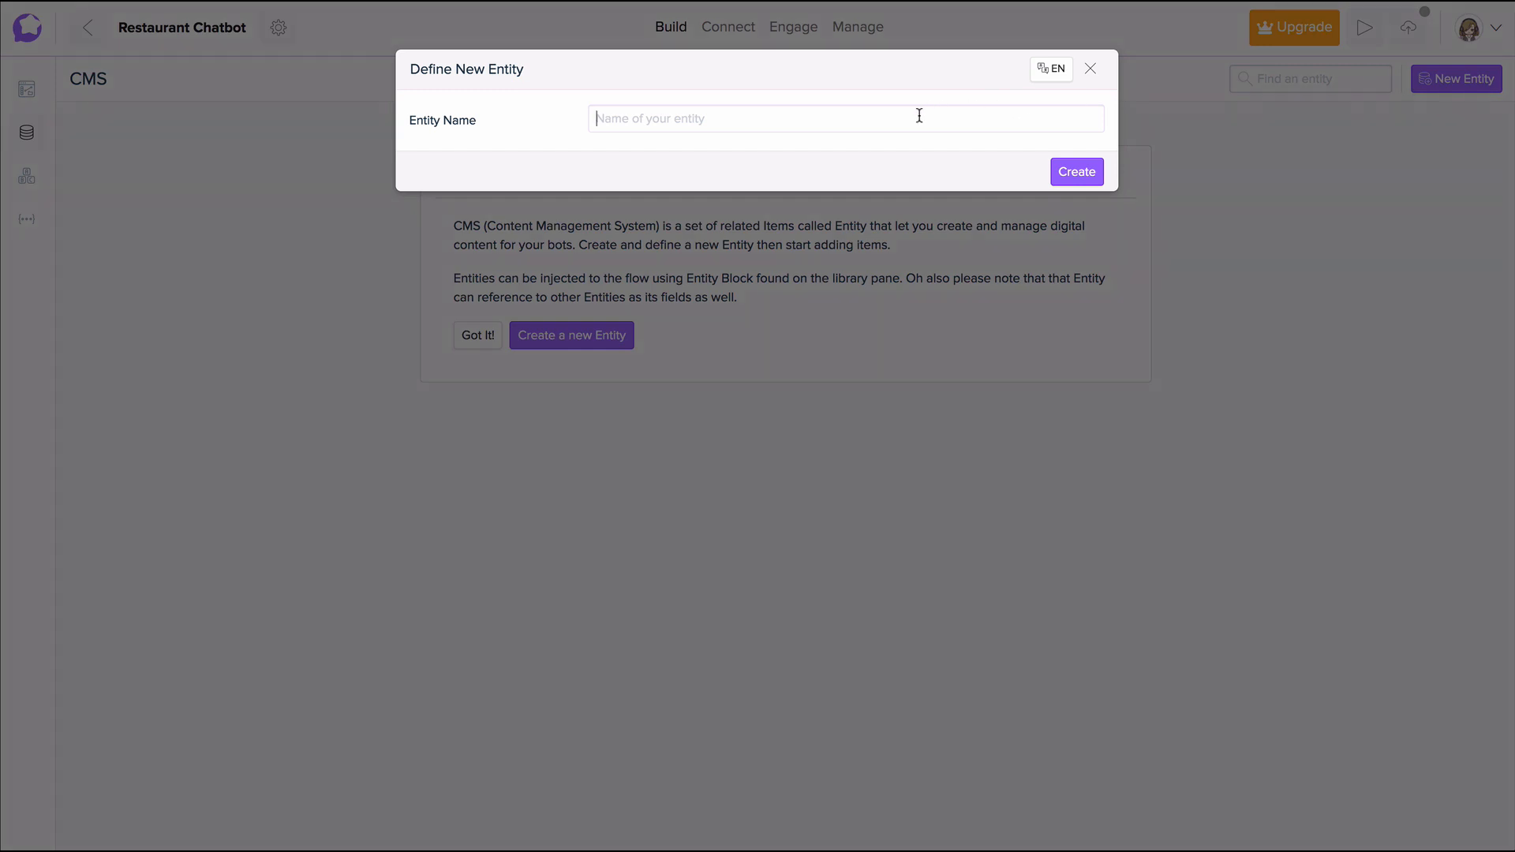
{"action": "type", "text": "Product"}
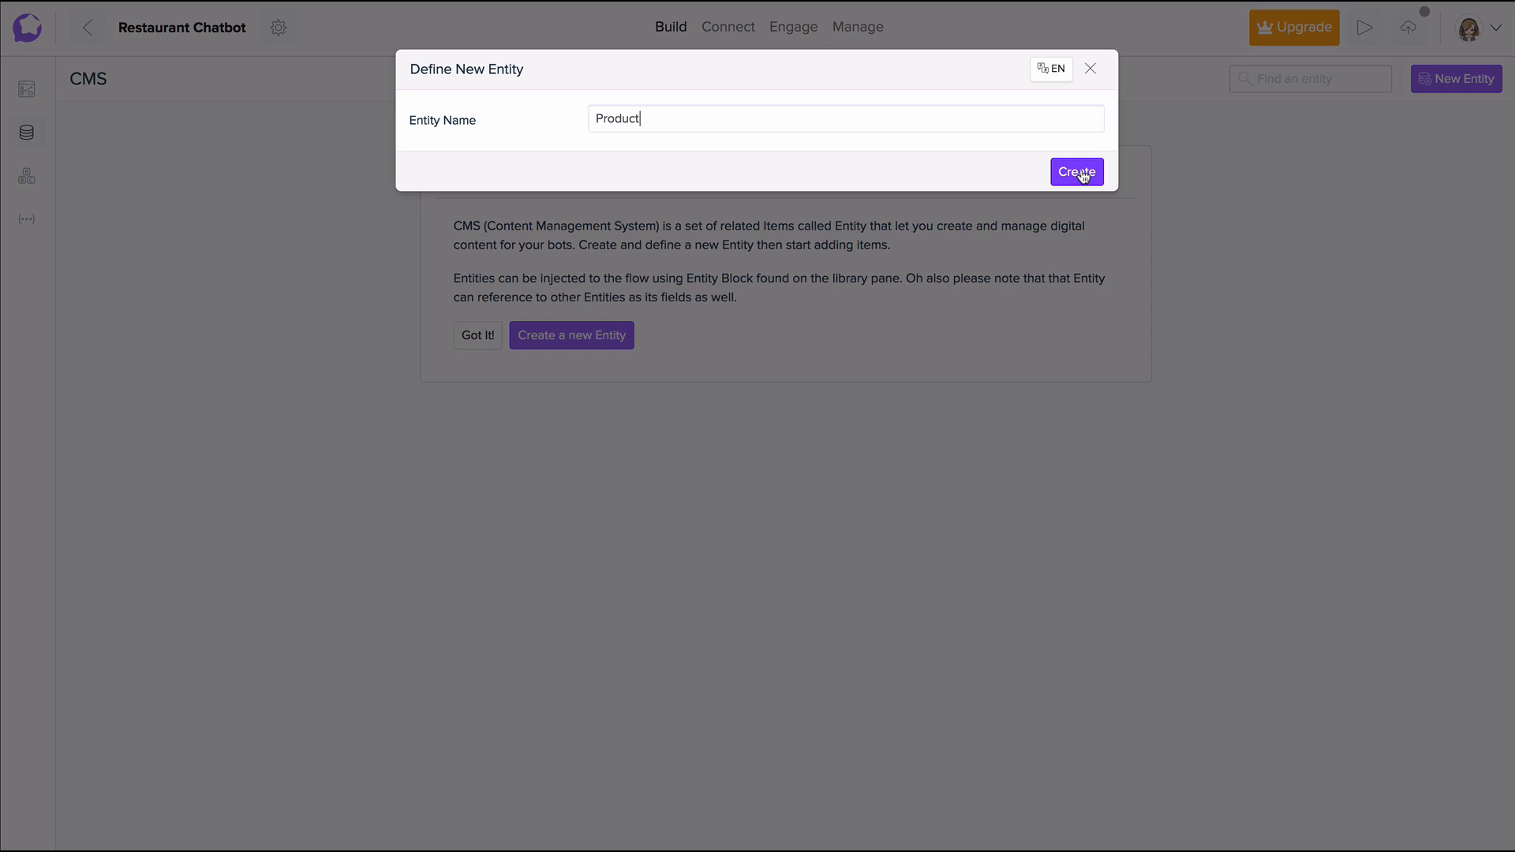
{"action": "left_click", "coordinate": [1054, 75]}
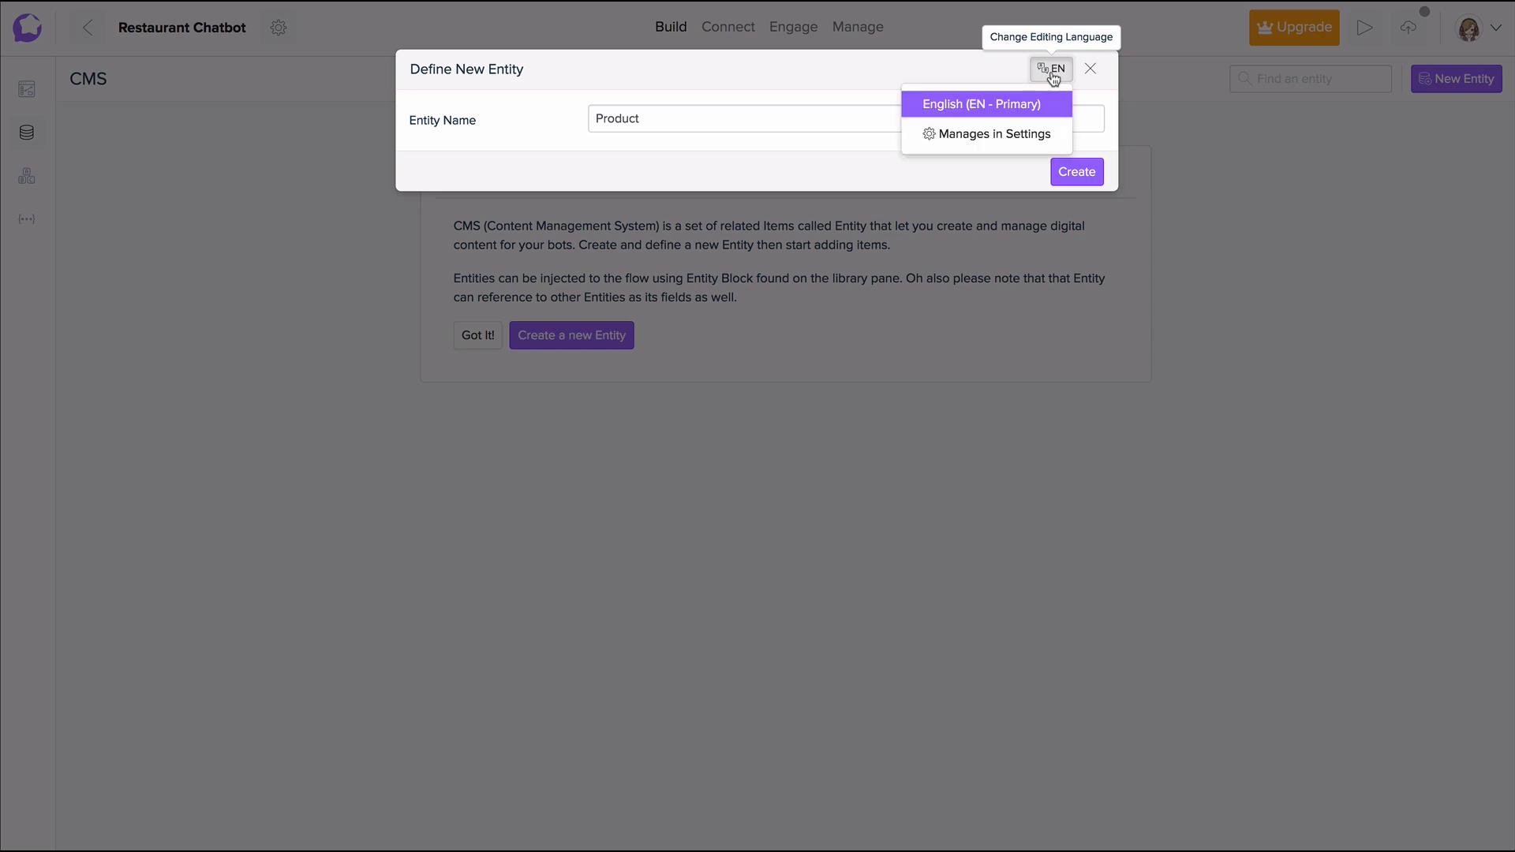
{"action": "left_click", "coordinate": [1015, 104]}
{"action": "left_click", "coordinate": [1070, 170]}
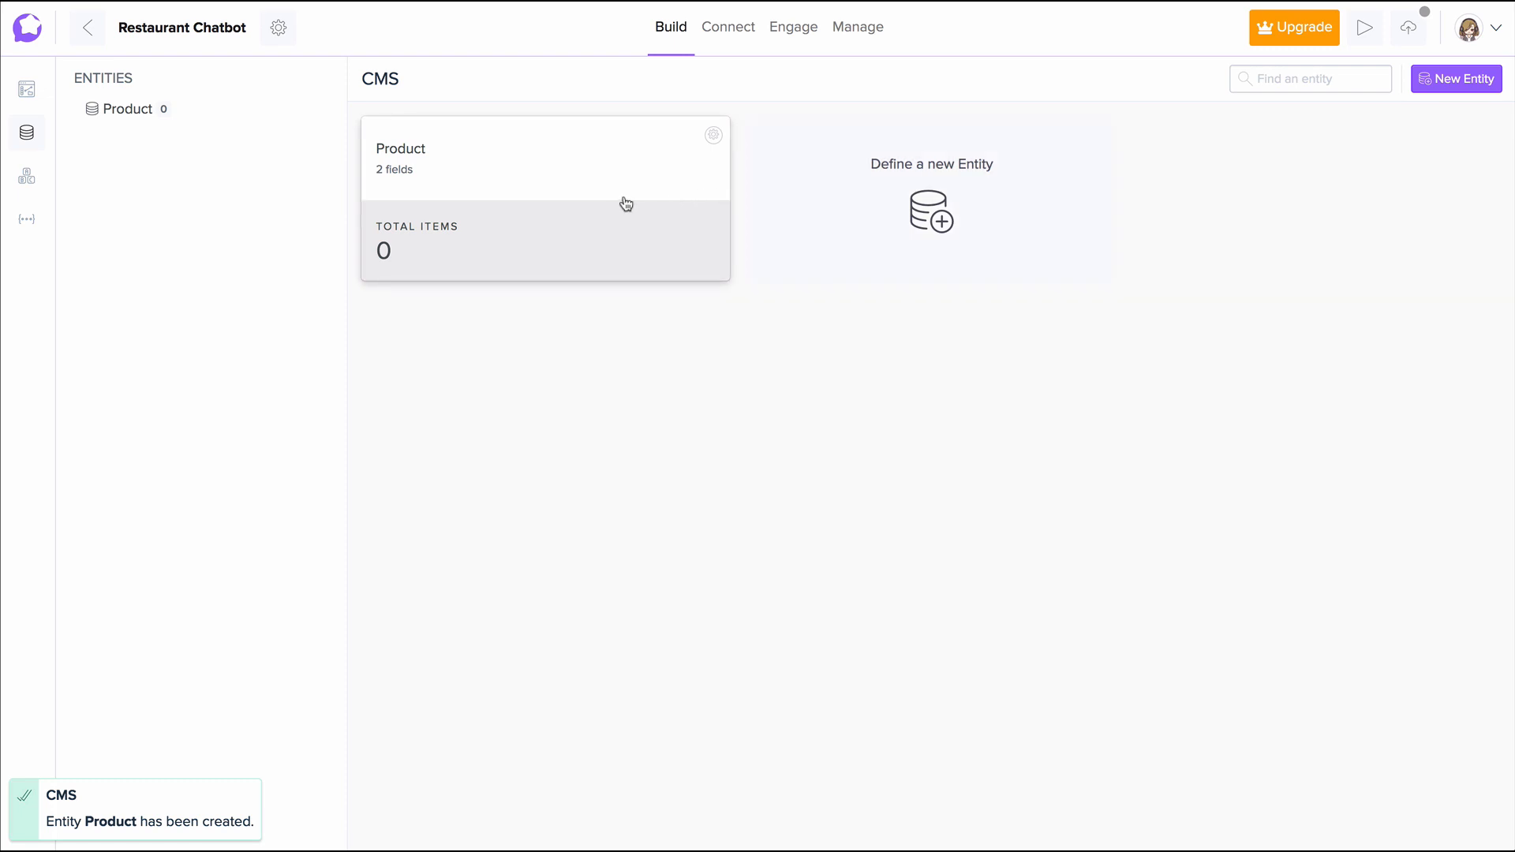
- Add a form field named Description with the unique name description and type Text to the Product entity
{"action": "left_click", "coordinate": [714, 136]}
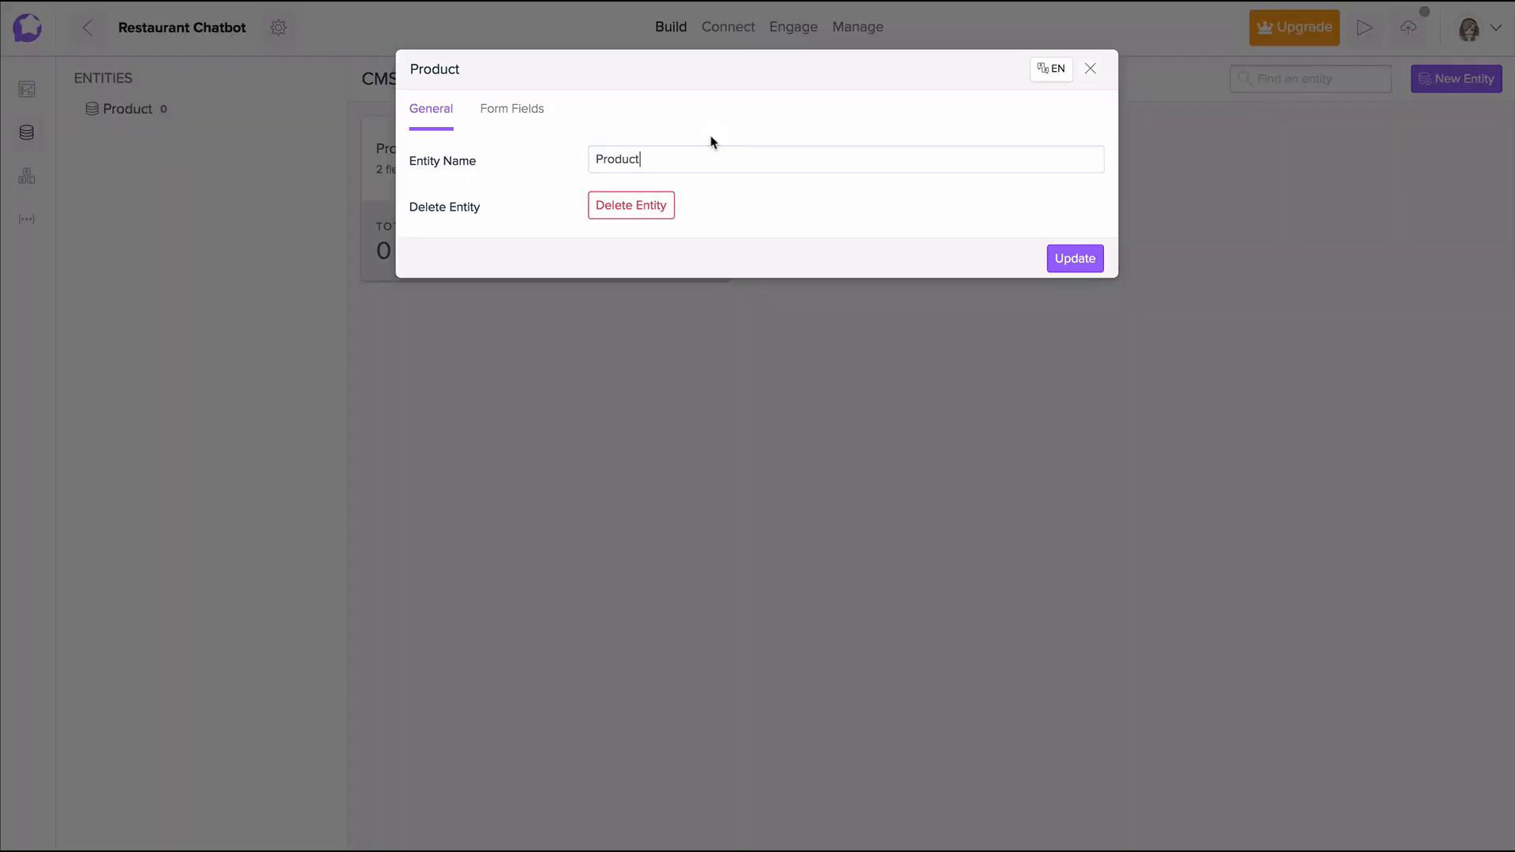
{"action": "left_click", "coordinate": [527, 108]}
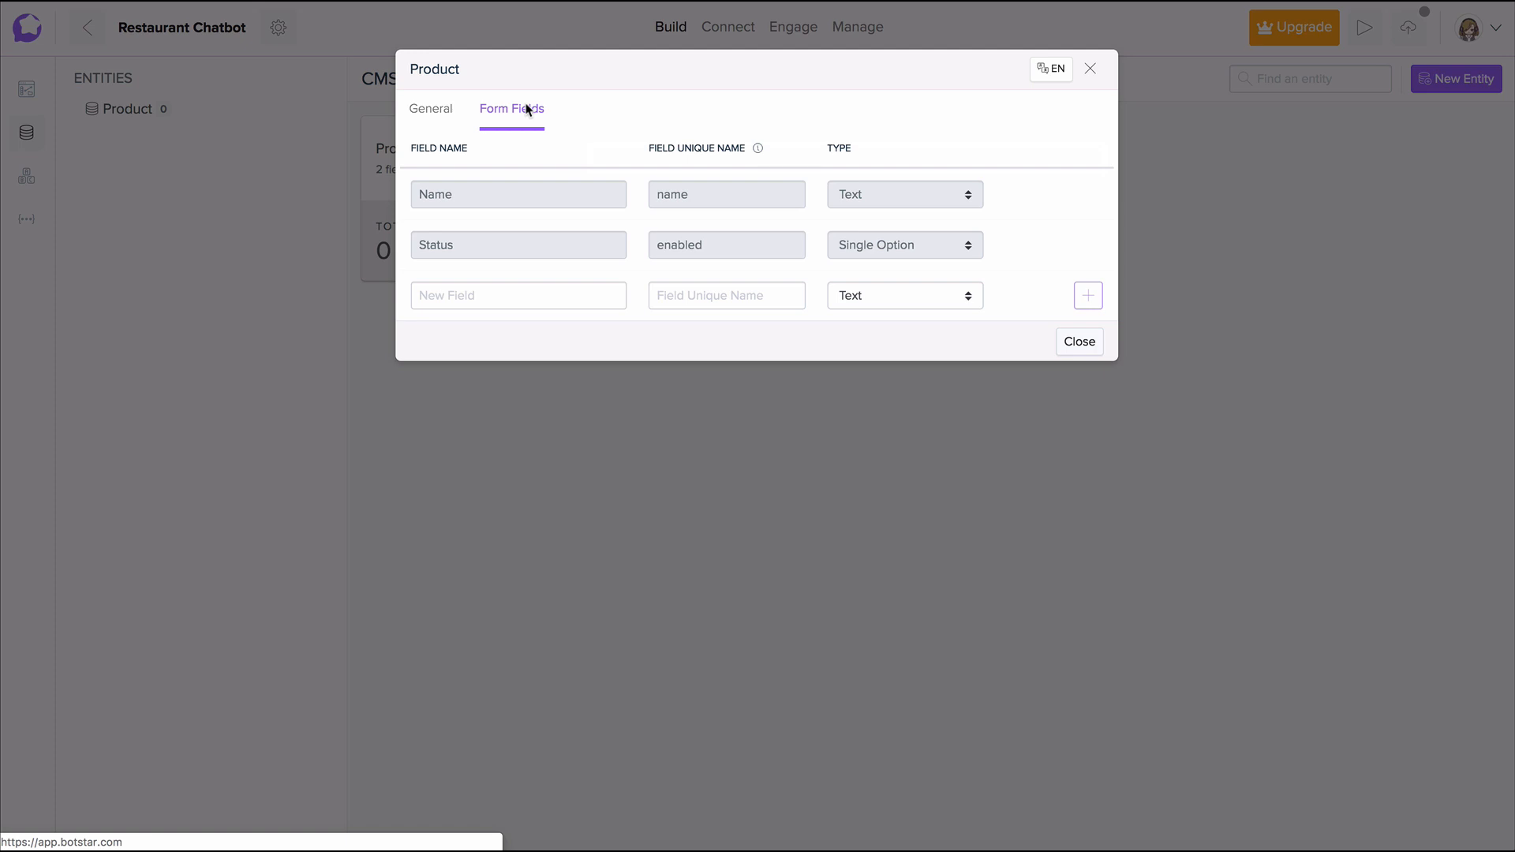
{"action": "left_click", "coordinate": [967, 296]}
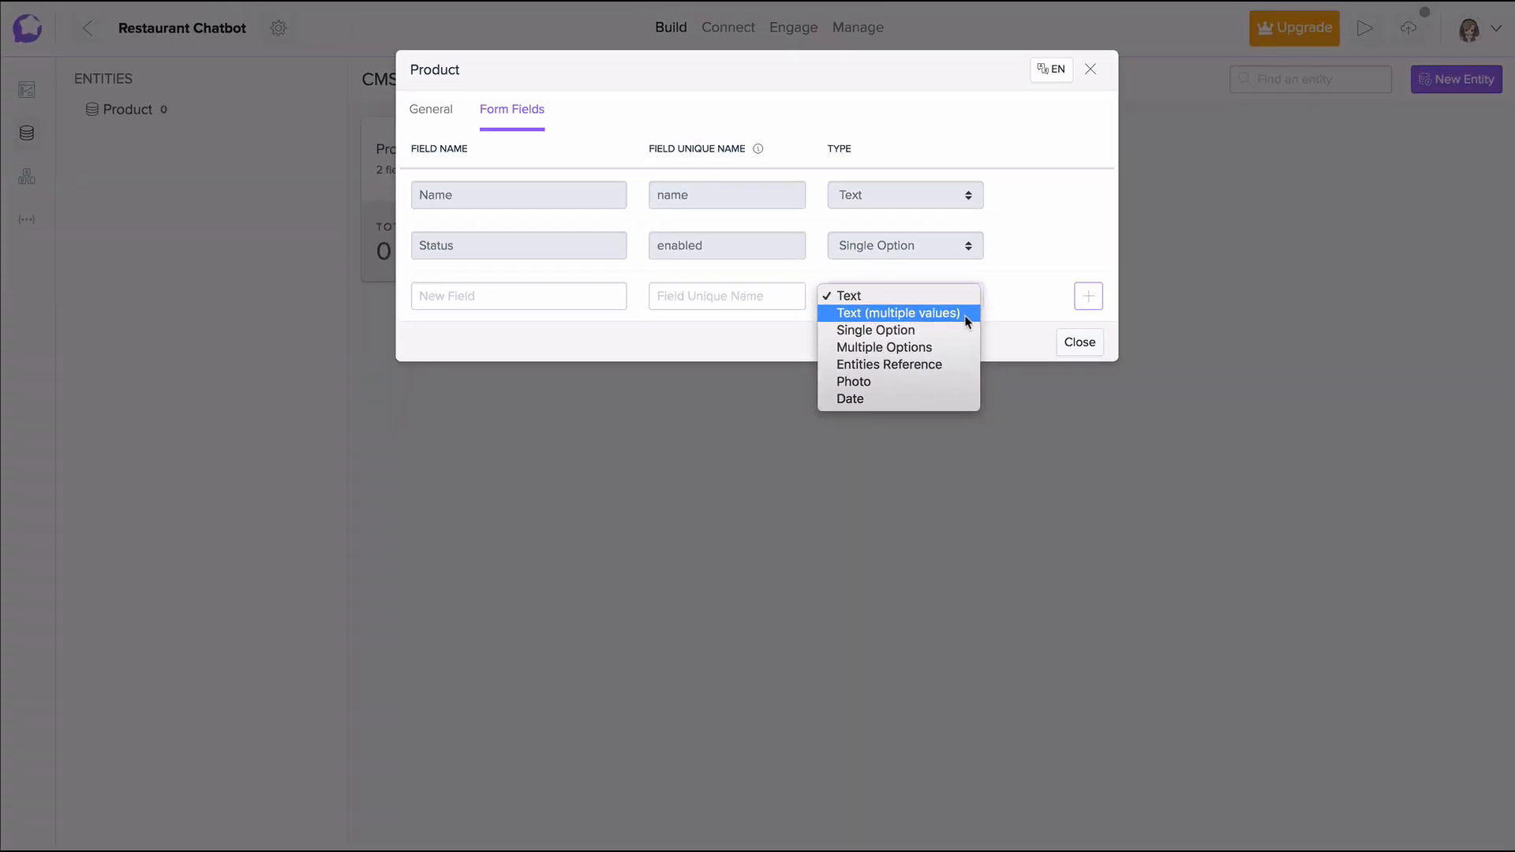
{"action": "left_click", "coordinate": [757, 318]}
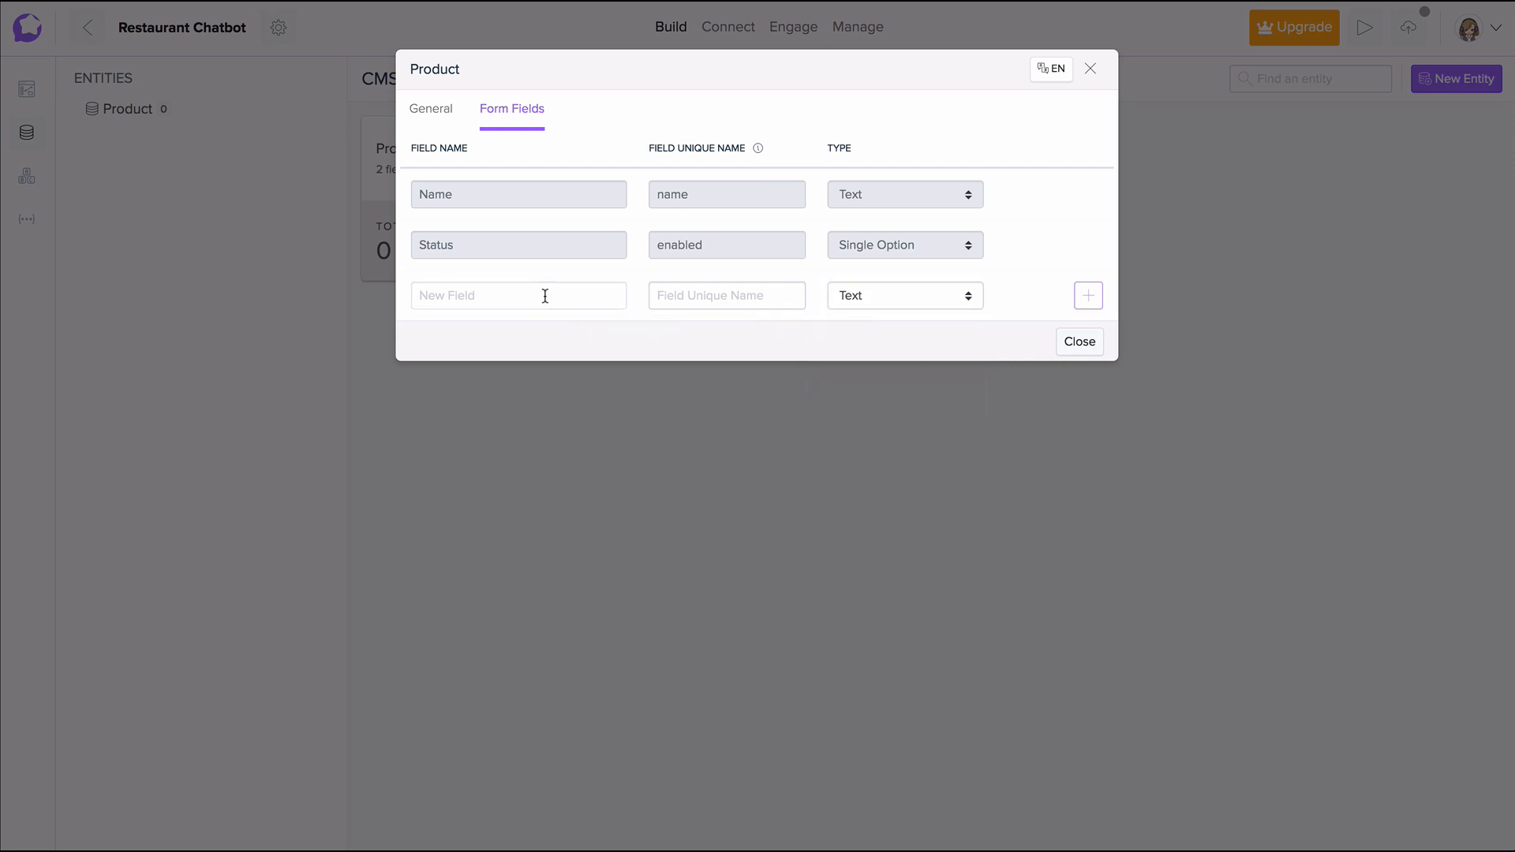
{"action": "type", "text": "Description"}
{"action": "key", "text": "Tab"}
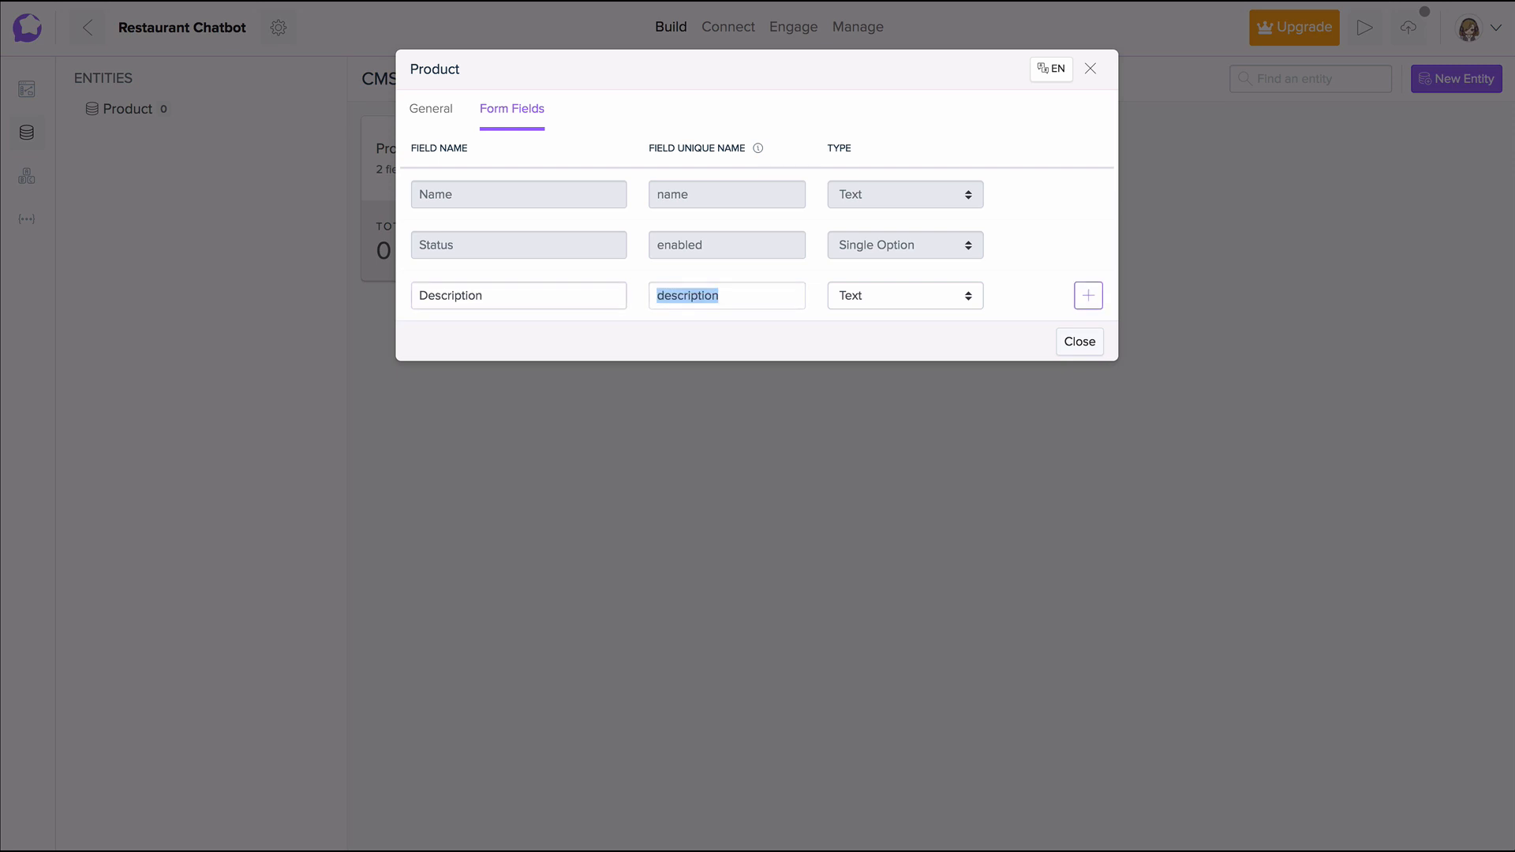
{"action": "left_click", "coordinate": [906, 299]}
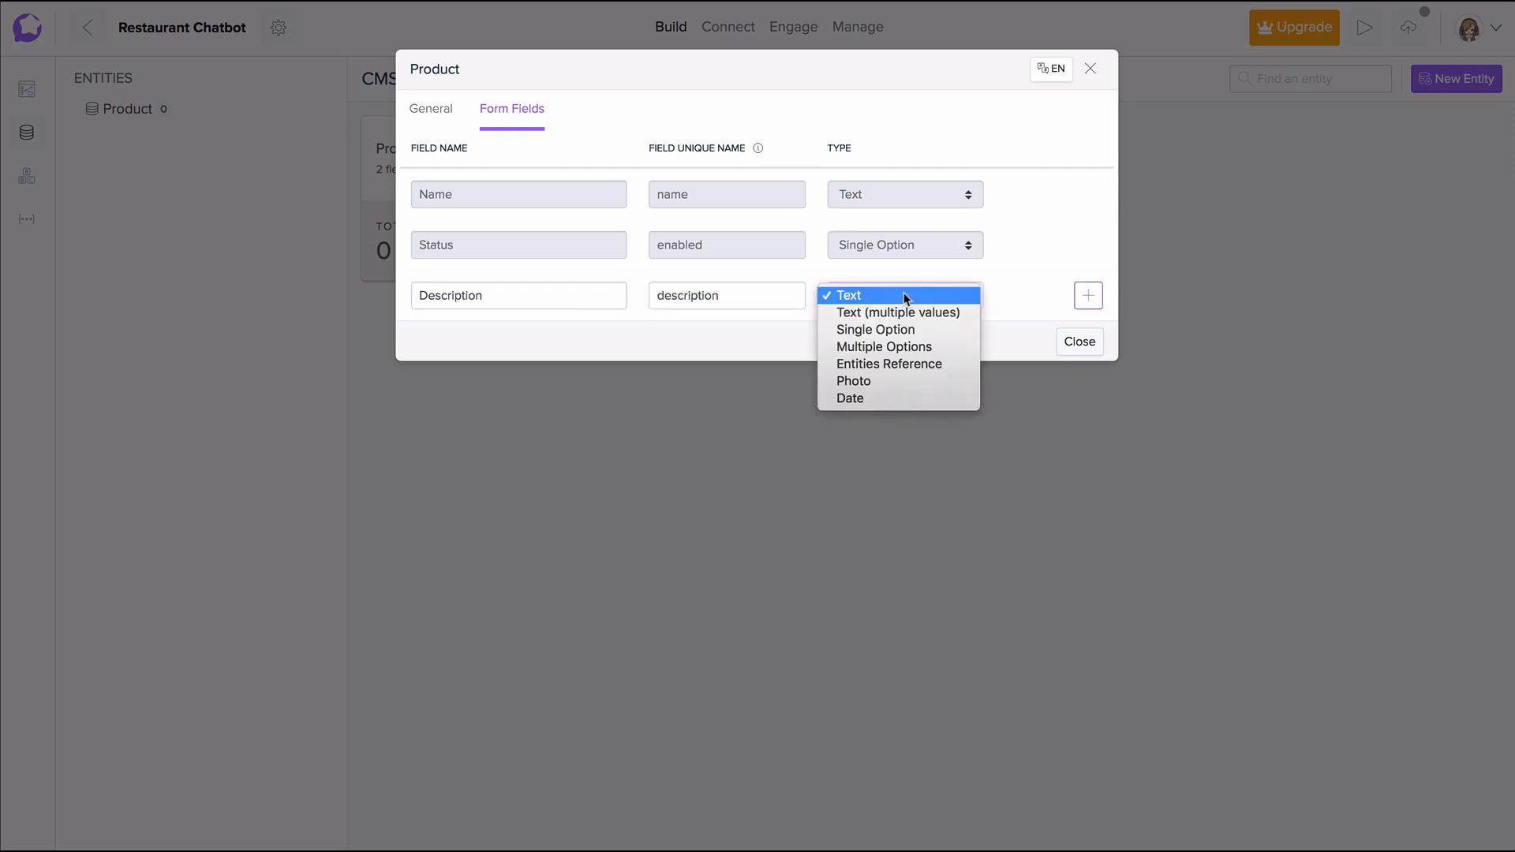
{"action": "left_click", "coordinate": [905, 296]}
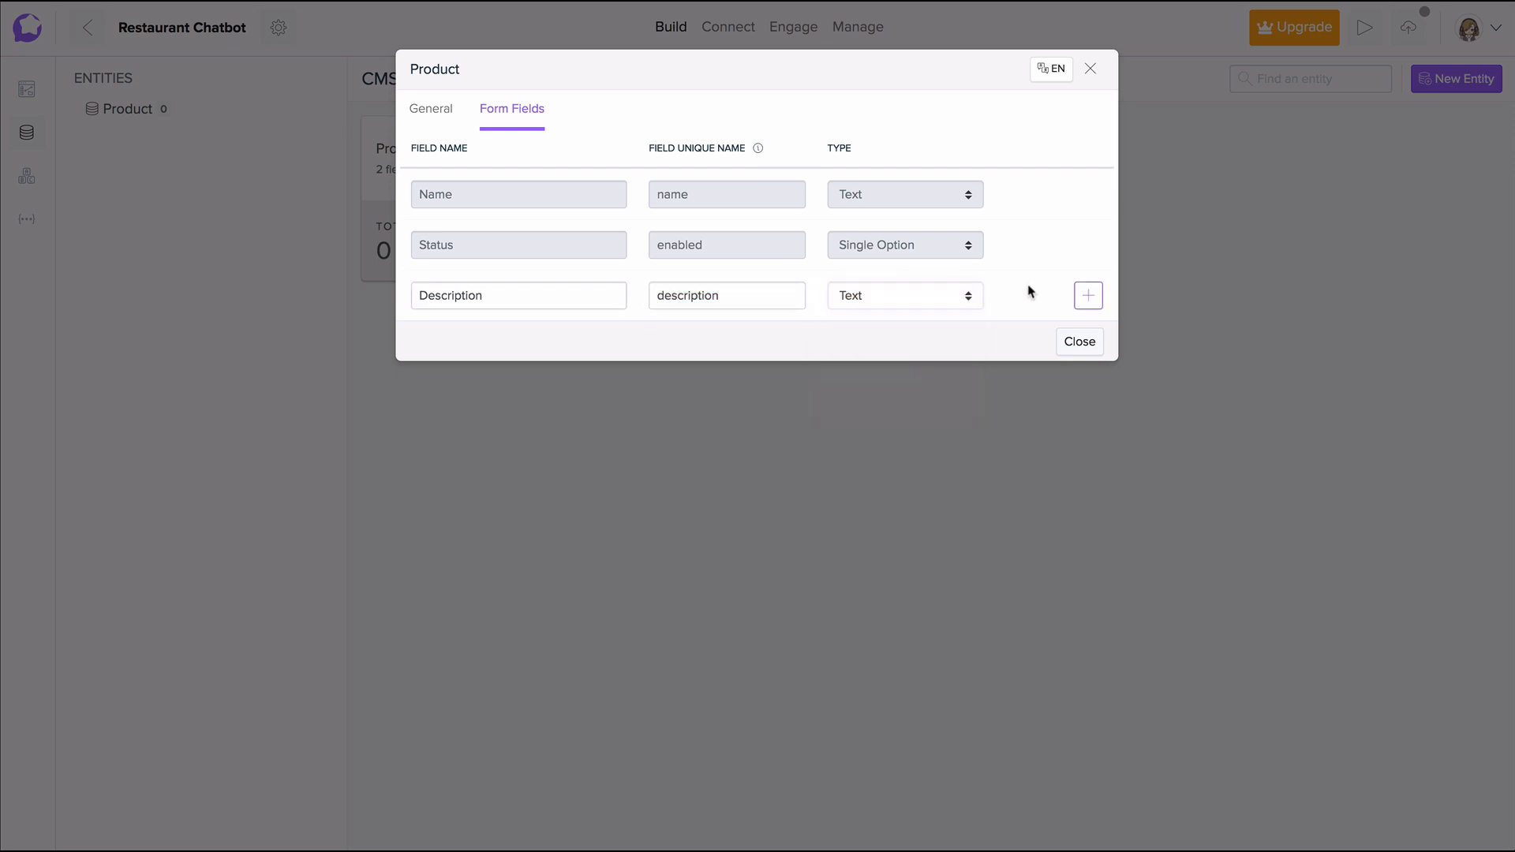
{"action": "left_click", "coordinate": [1087, 297]}
- Add a form field named Photo with the unique name photo and type Photo, and close the Product entity's settings
{"action": "left_click", "coordinate": [594, 346]}
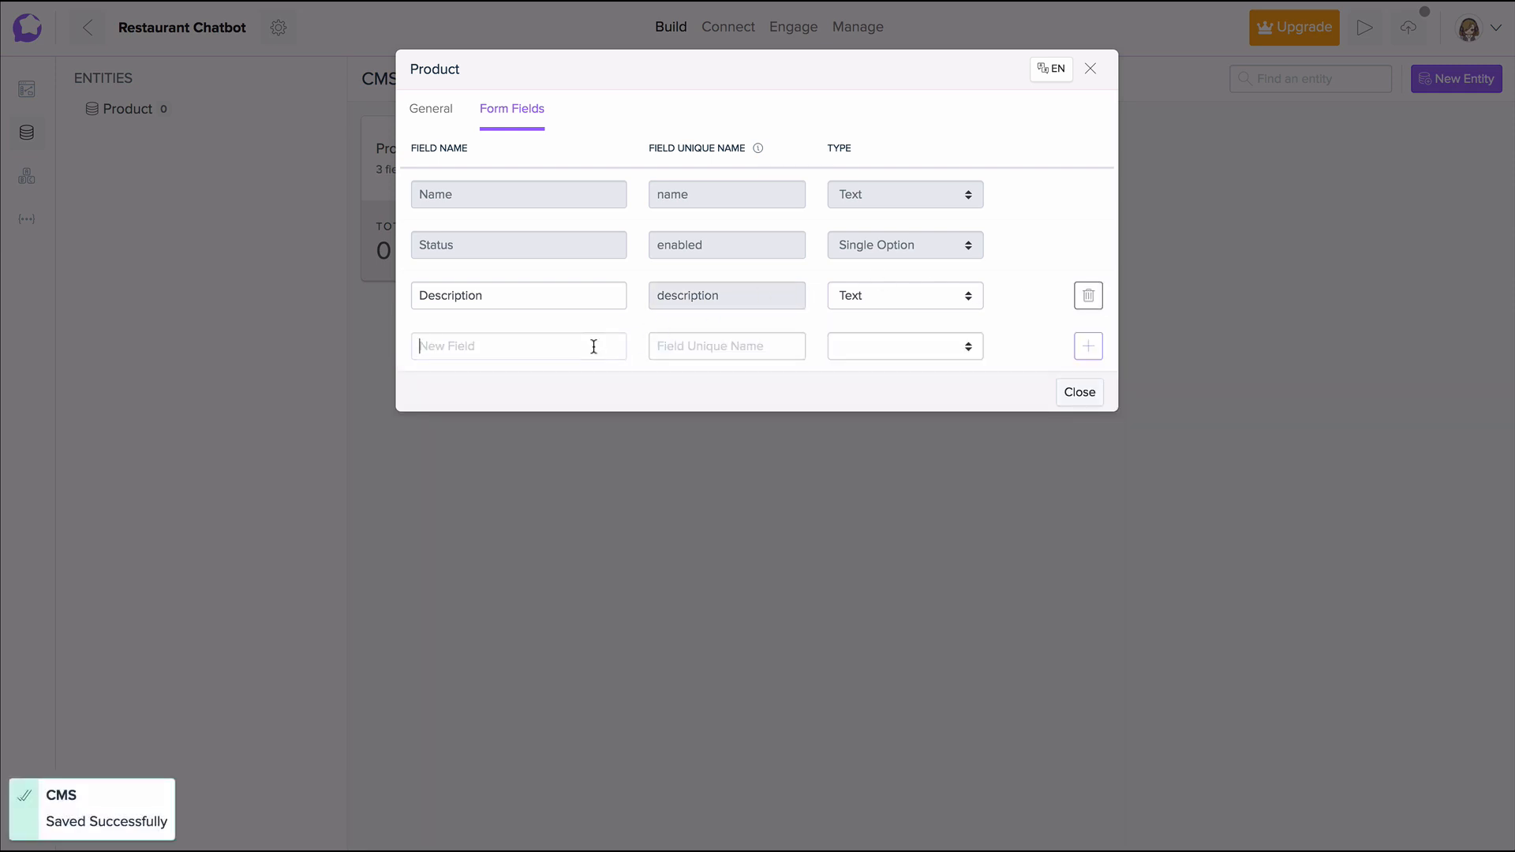
{"action": "type", "text": "Photo"}
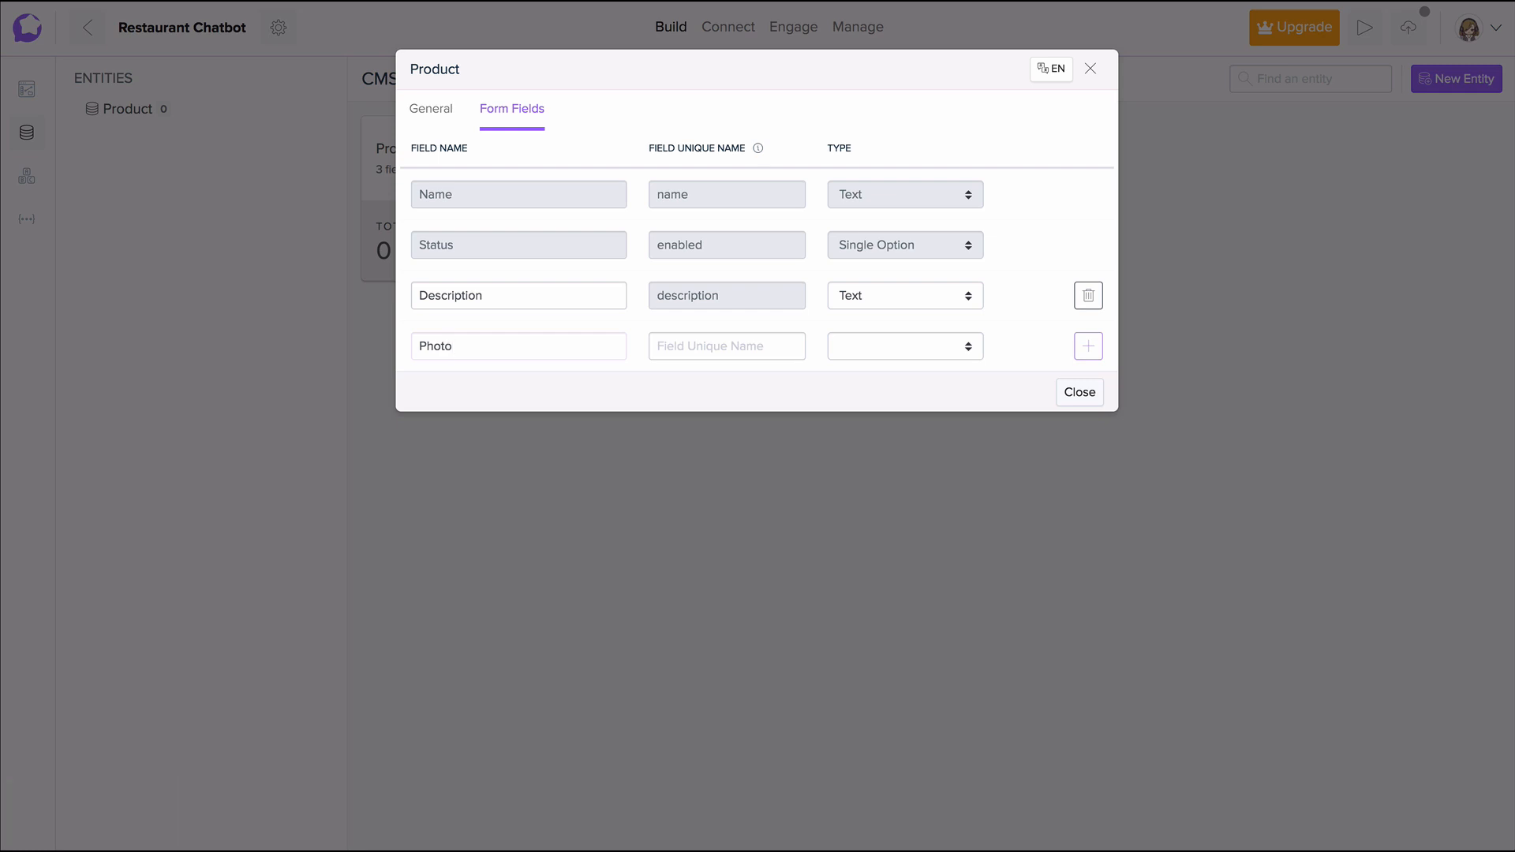
{"action": "key", "text": "Tab"}
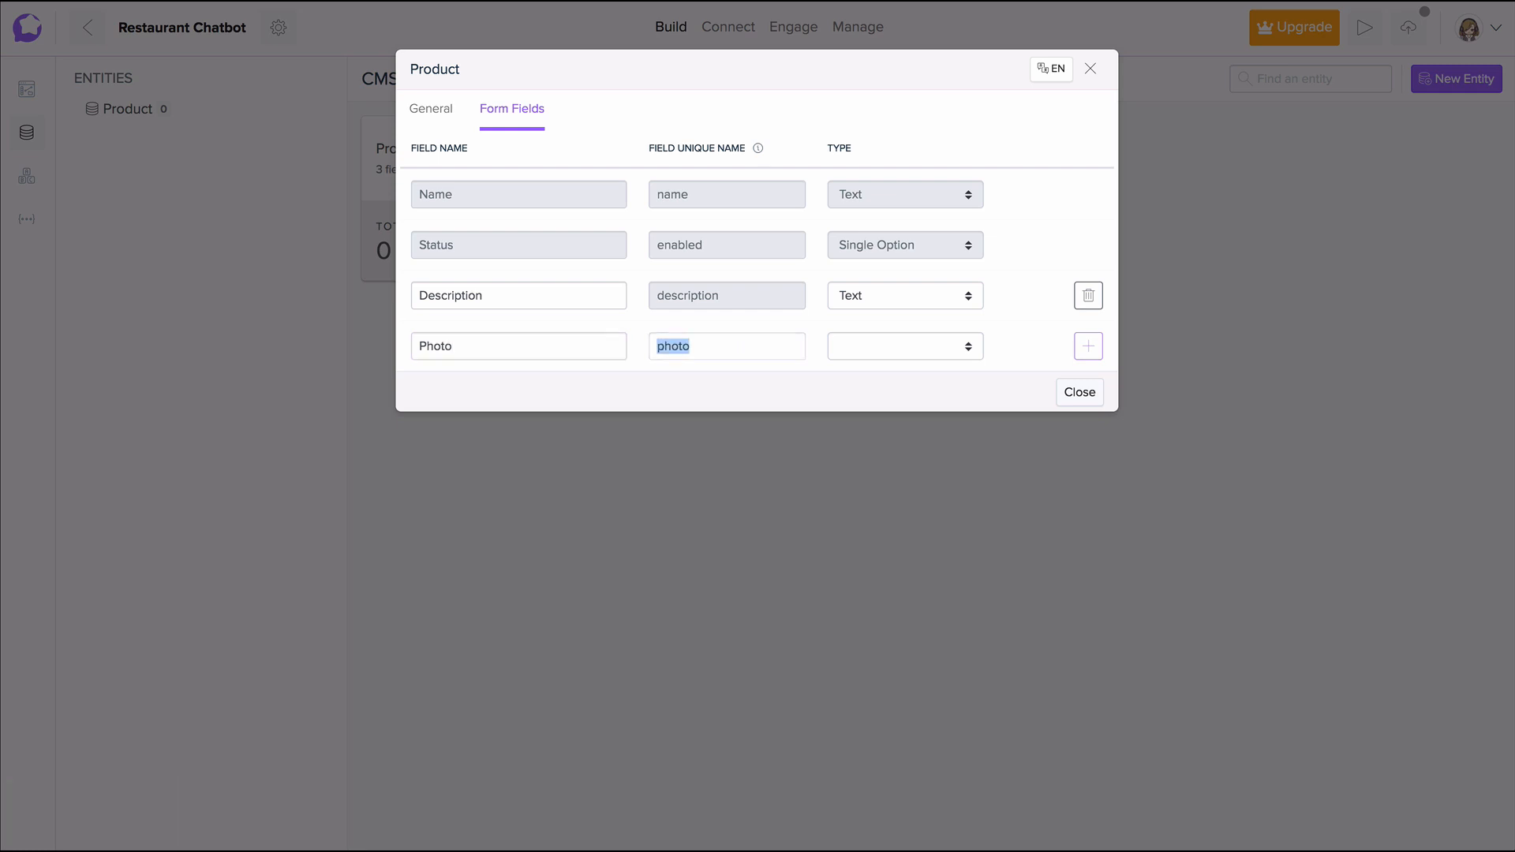
{"action": "left_click", "coordinate": [976, 347]}
{"action": "left_click", "coordinate": [958, 433]}
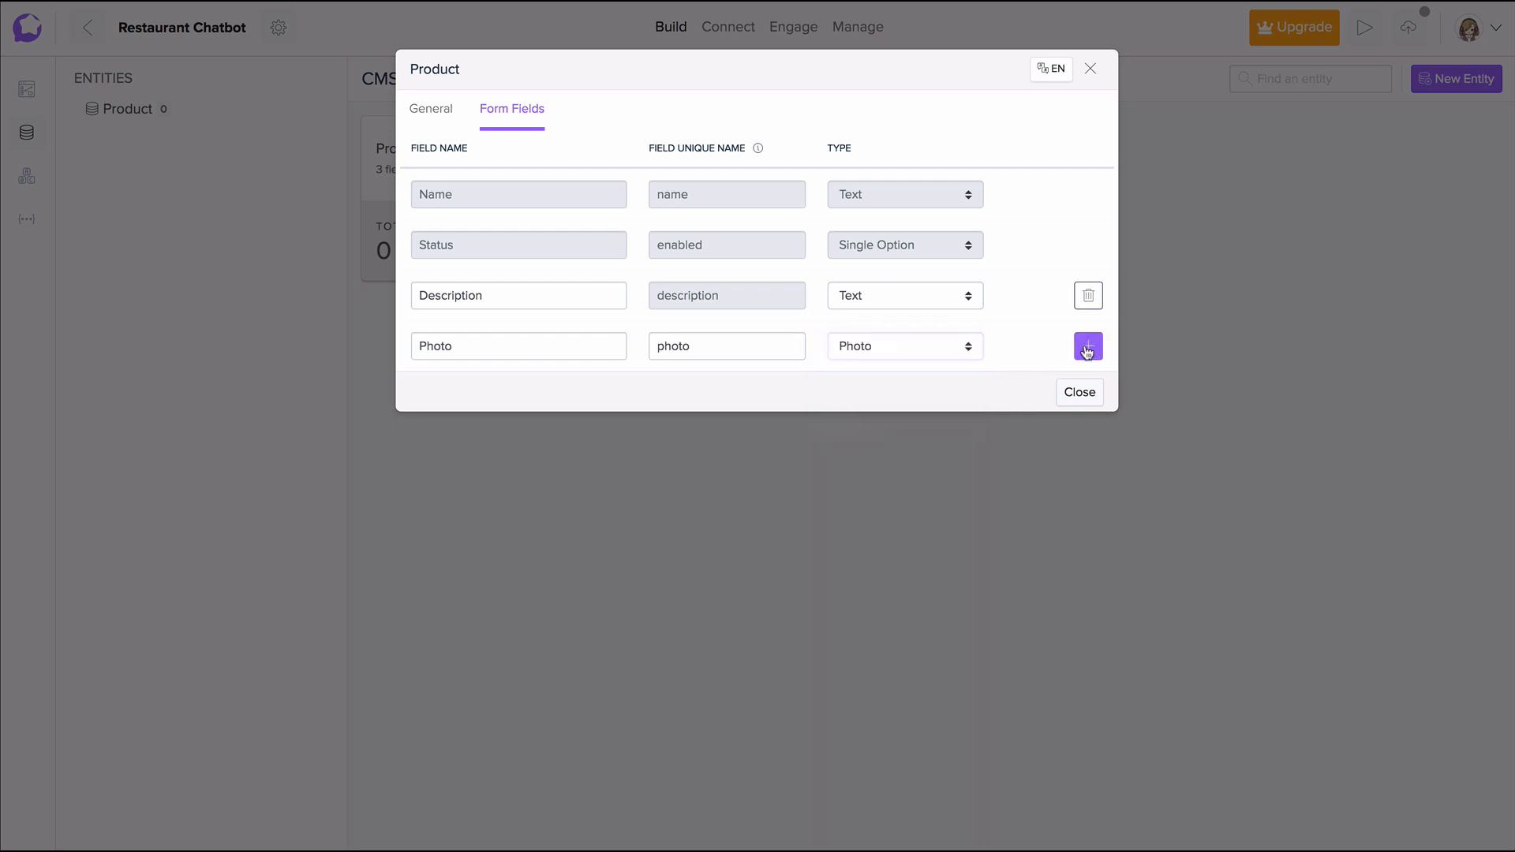
{"action": "left_click", "coordinate": [1087, 349]}
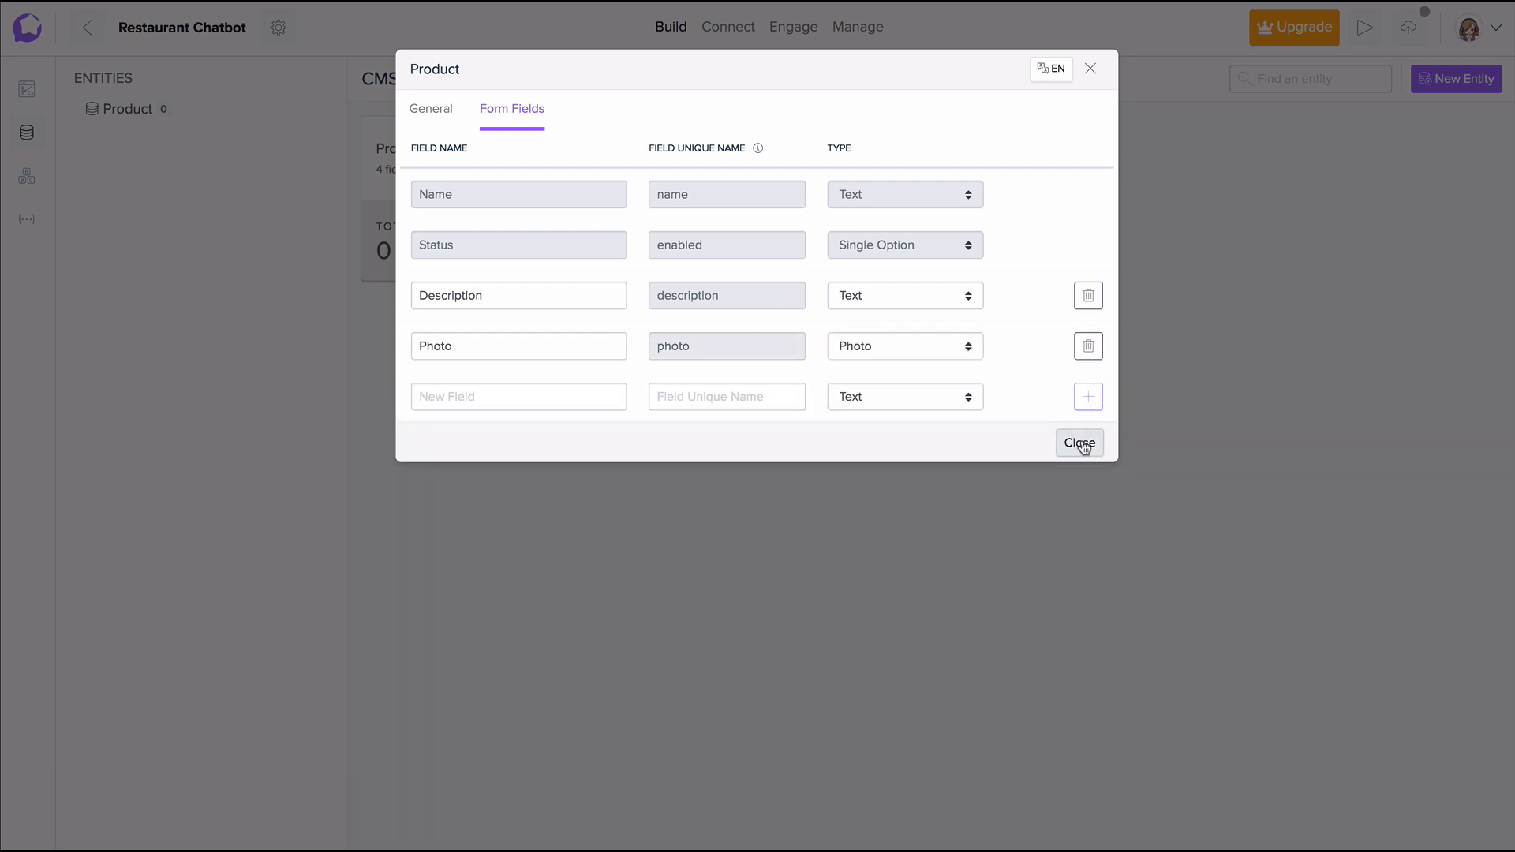
{"action": "left_click", "coordinate": [1083, 445]}
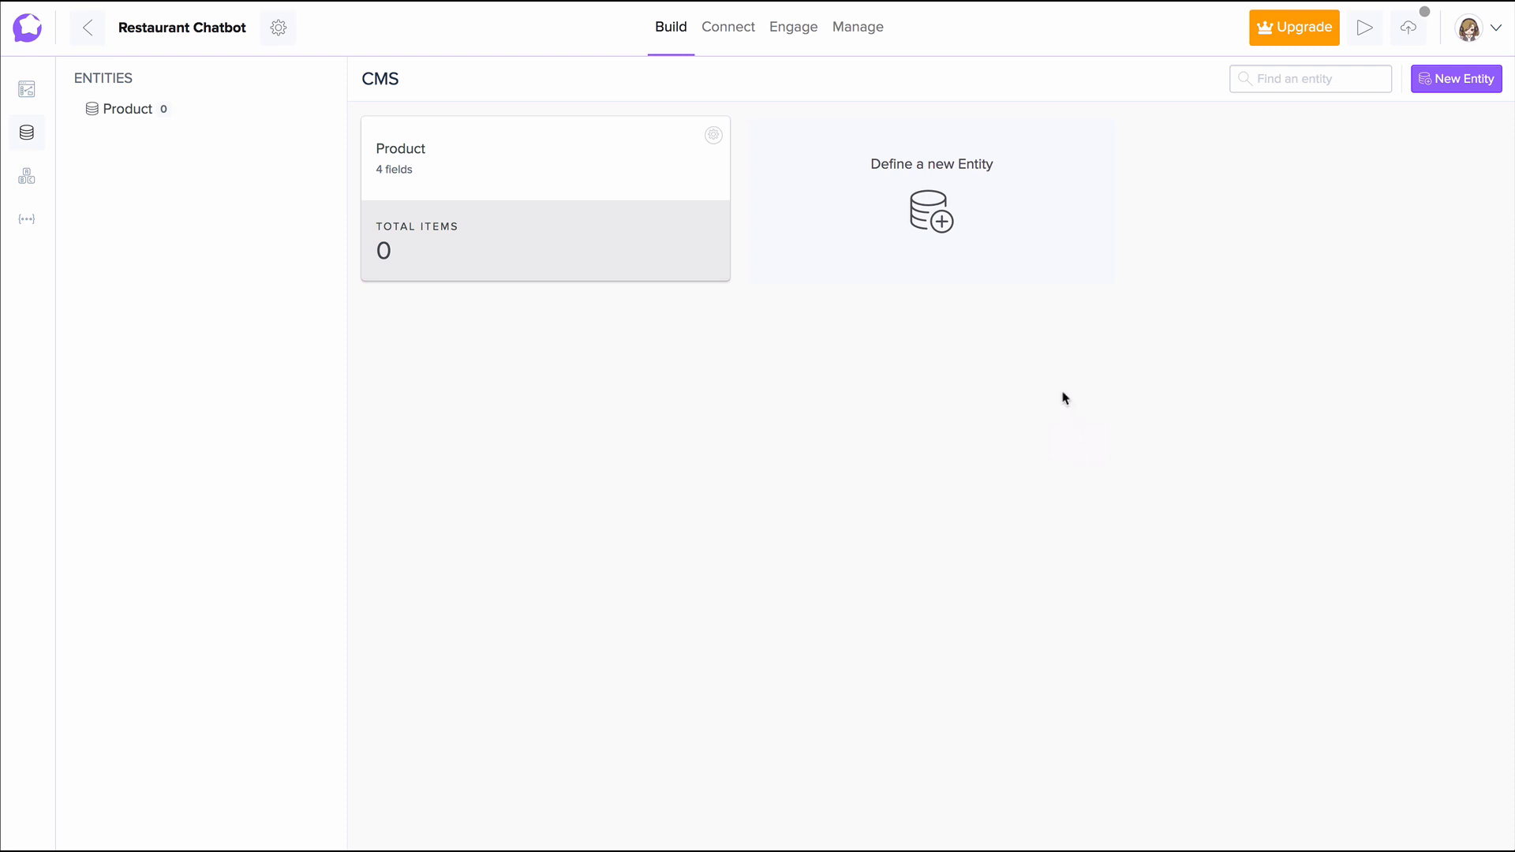
- Start a new Product item named "Big breakfast" with status Enabled and description "Bacon, two eggs cooked in your way"
{"action": "left_click", "coordinate": [439, 203]}
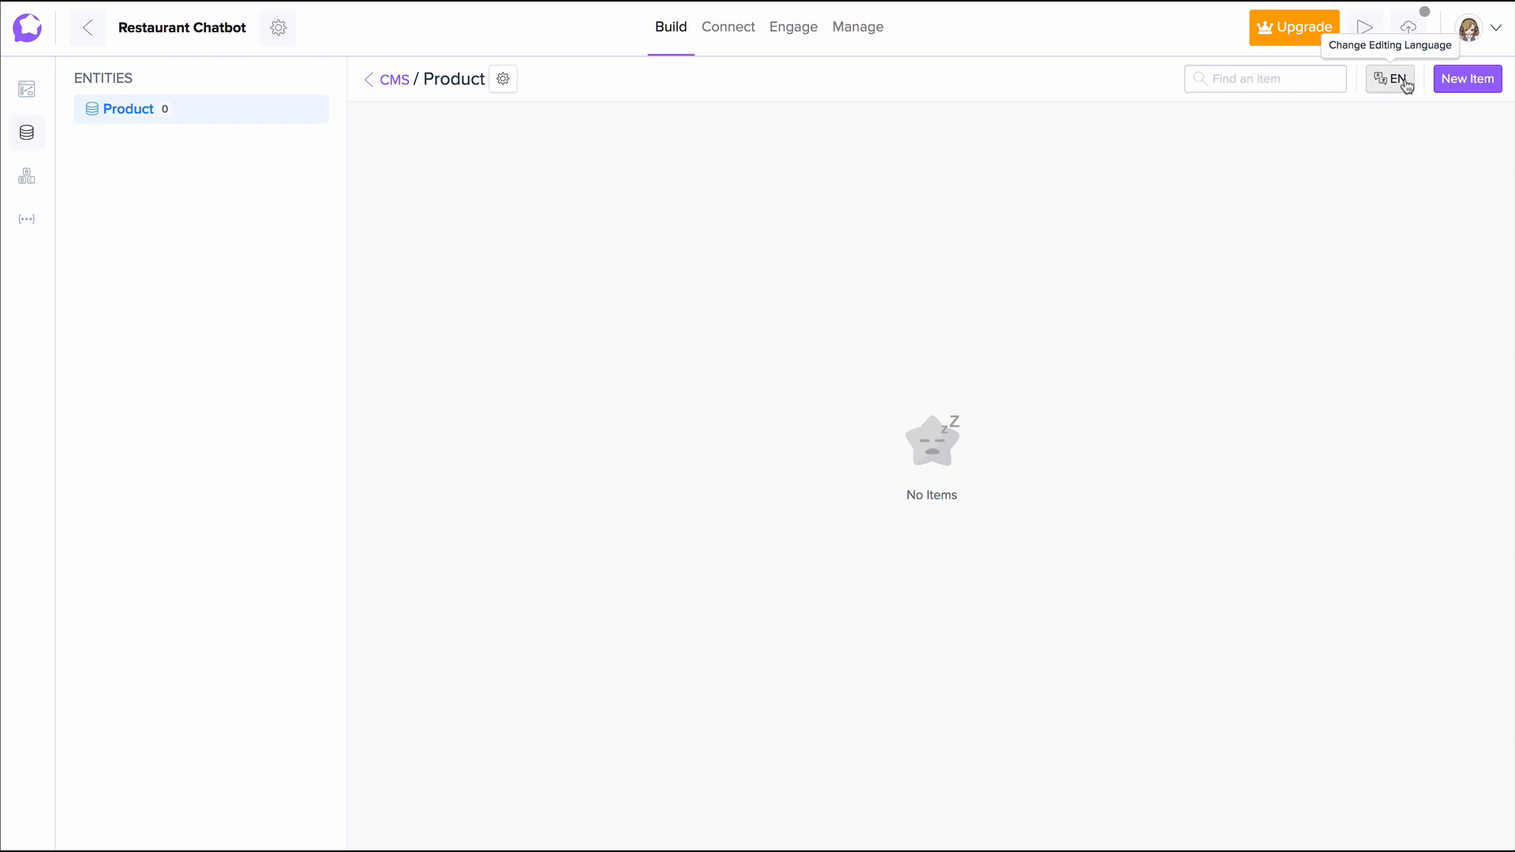
{"action": "left_click", "coordinate": [1478, 86]}
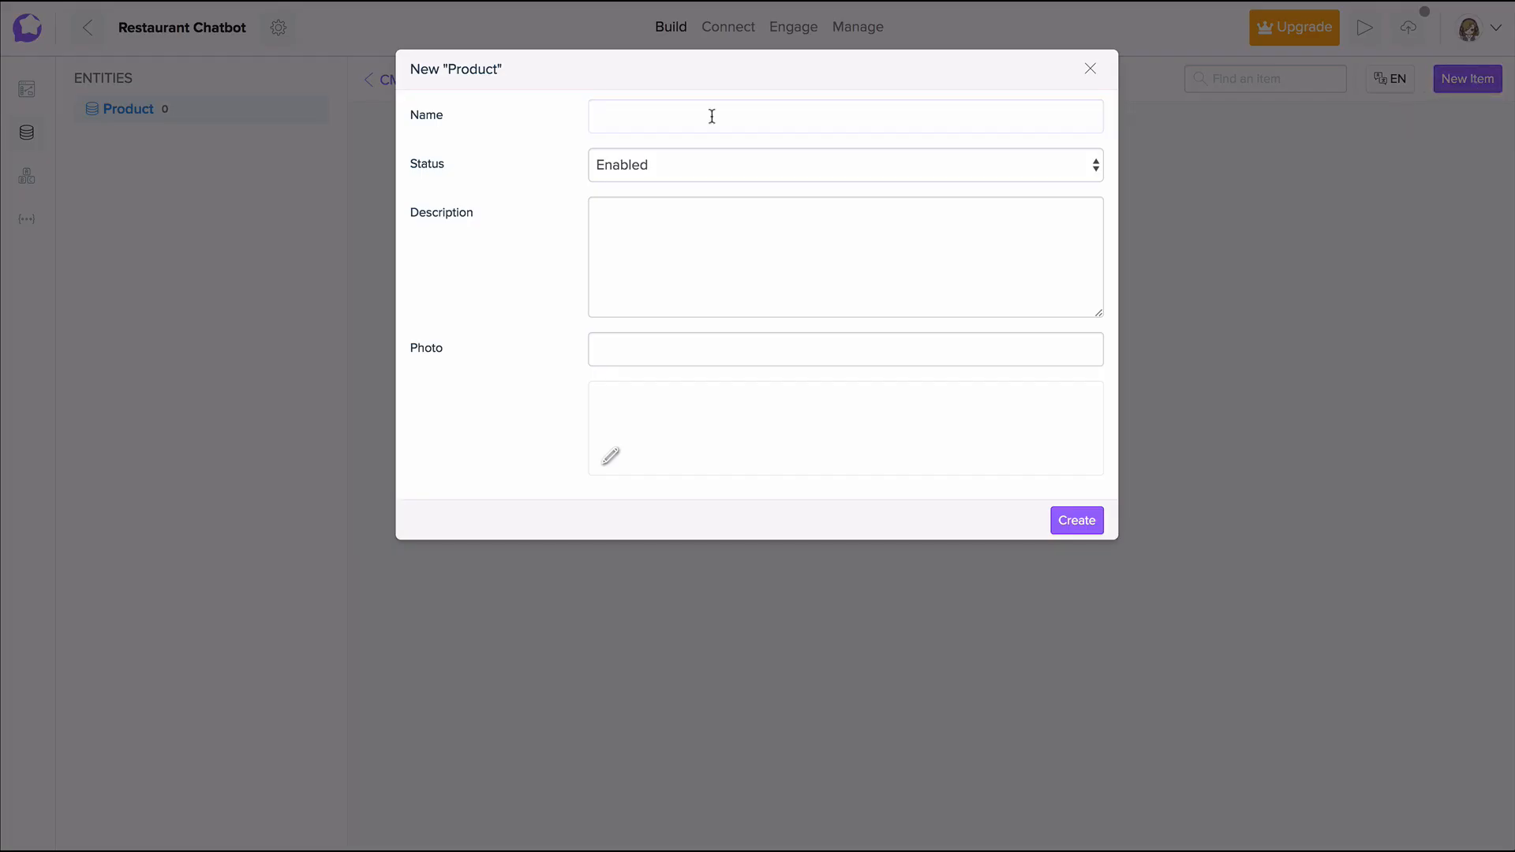
{"action": "type", "text": "Big breakfast"}
{"action": "left_click", "coordinate": [703, 162]}
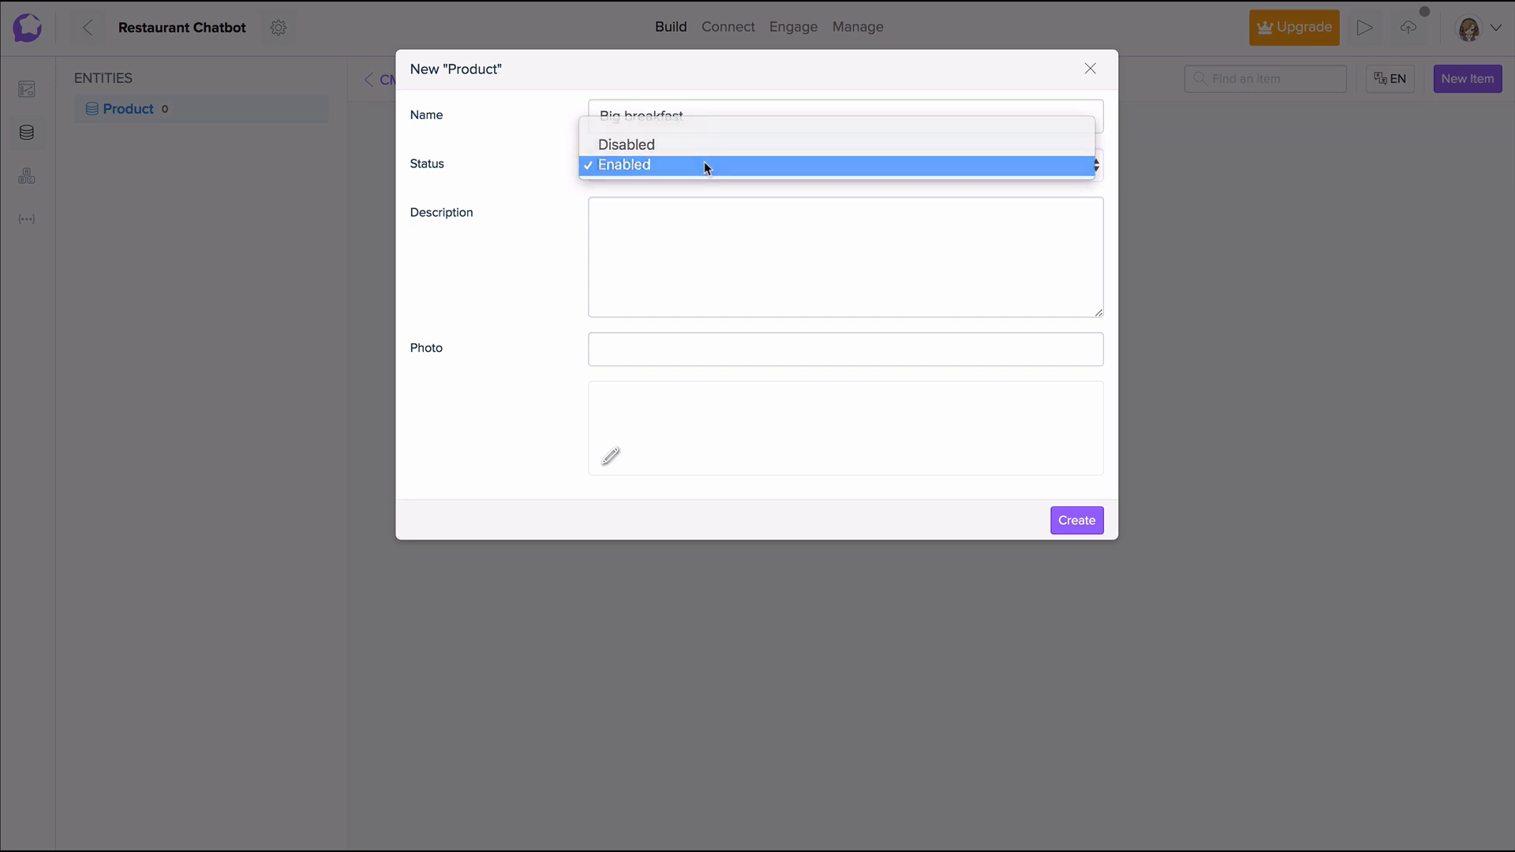
{"action": "left_click", "coordinate": [705, 164]}
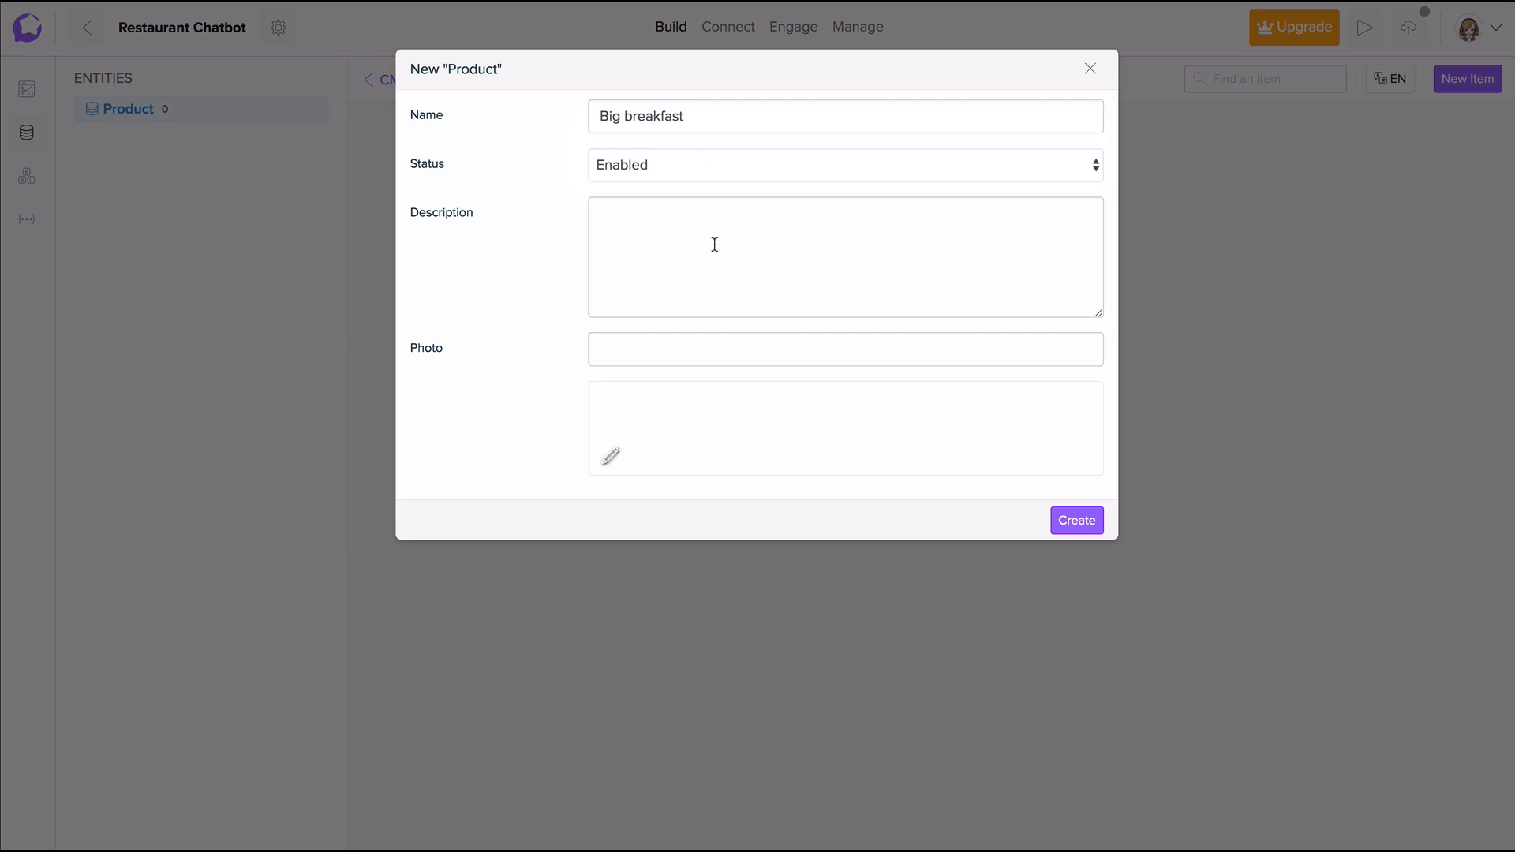
{"action": "type", "text": "Bac"}
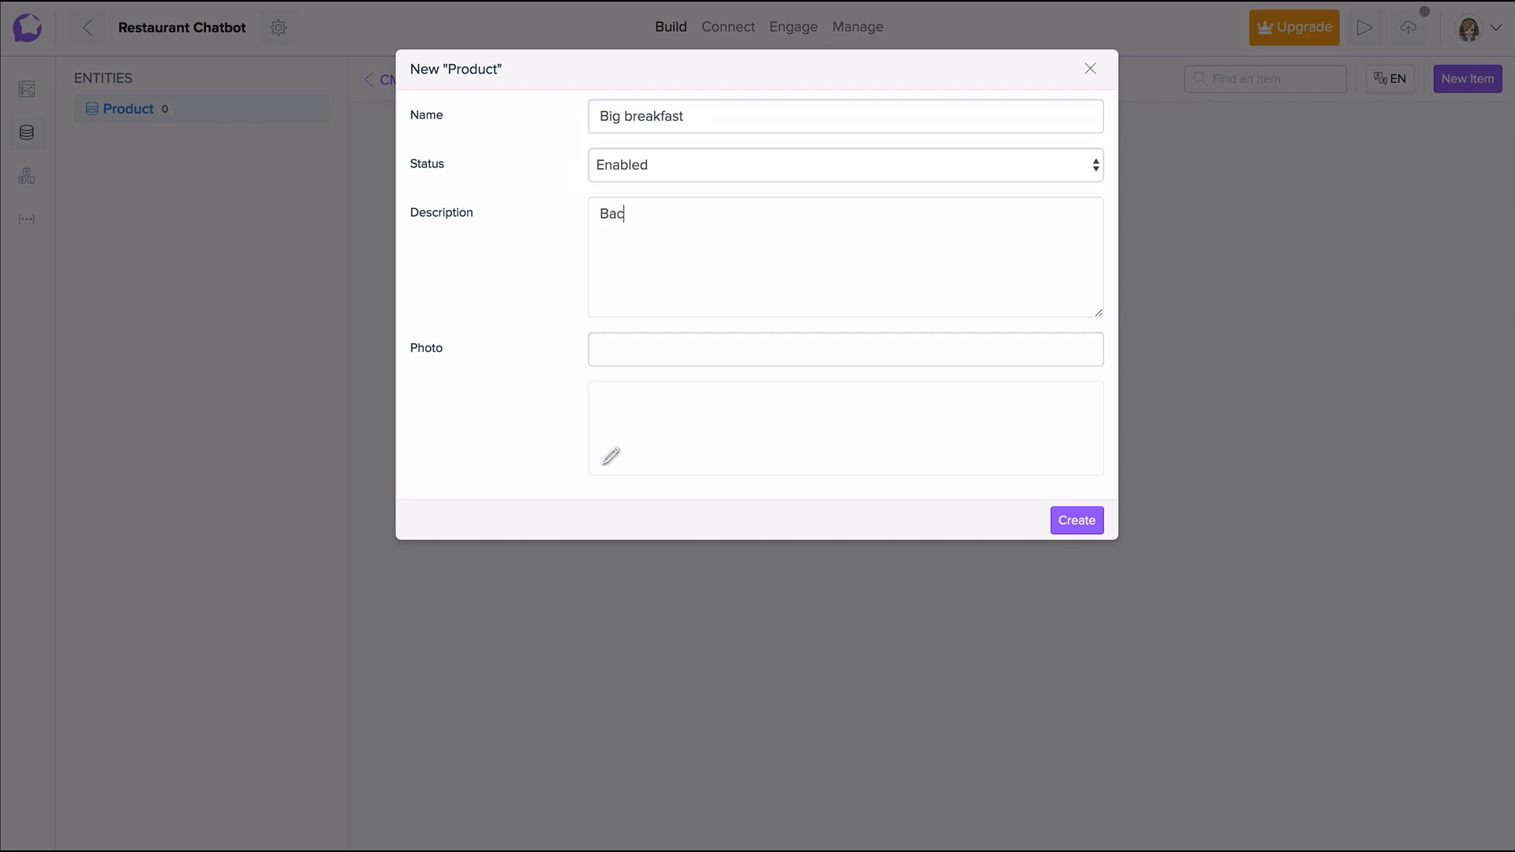
{"action": "type", "text": "on, two eggs cooked in your way"}
- Paste the copied breakfast image URL as the item's photo and create the item
{"action": "left_click", "coordinate": [1002, 338]}
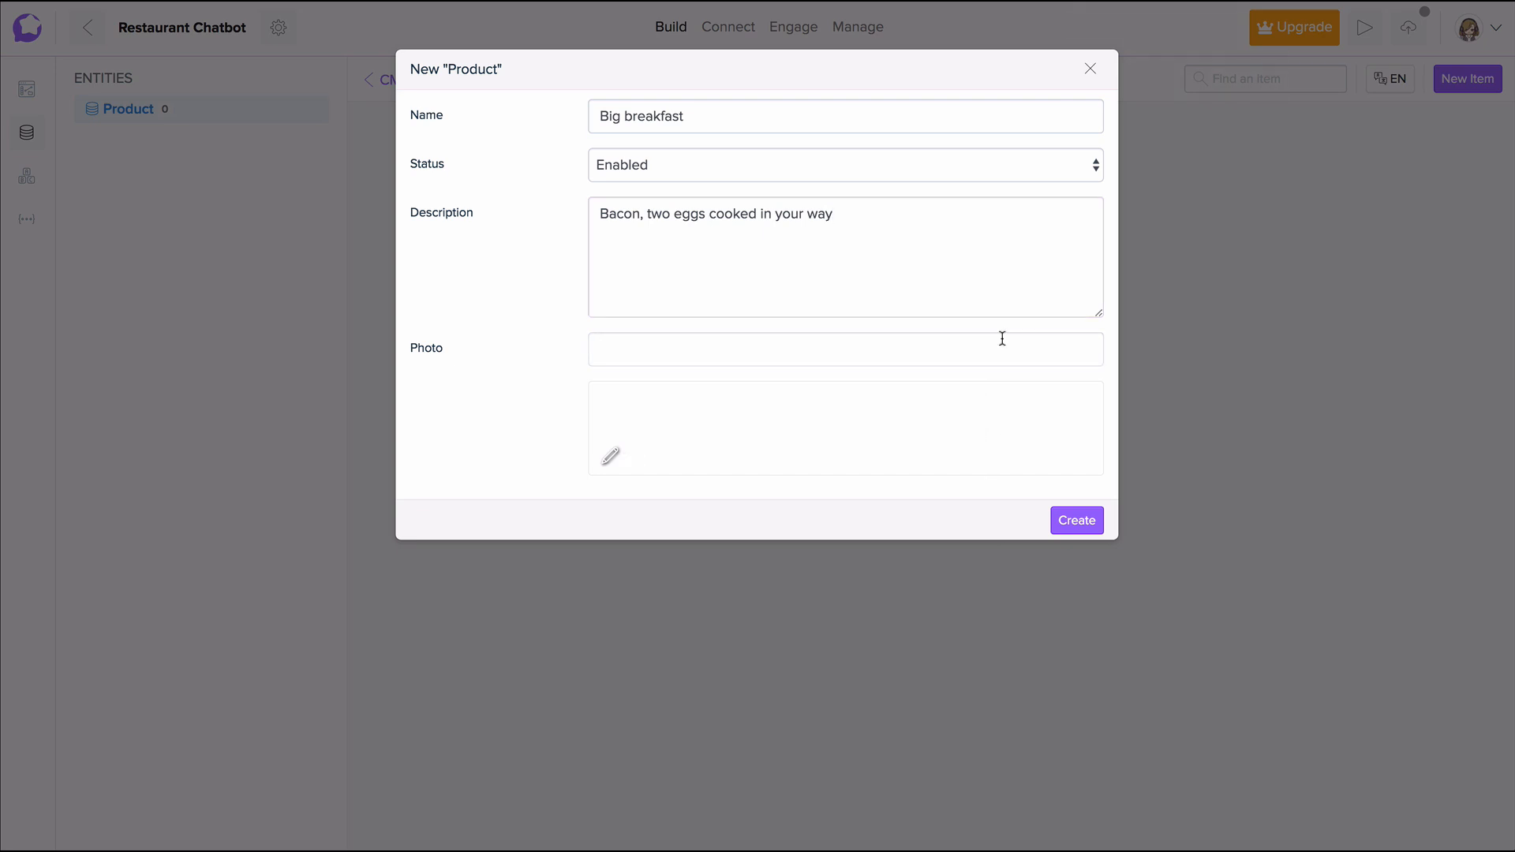
{"action": "left_click", "coordinate": [612, 457]}
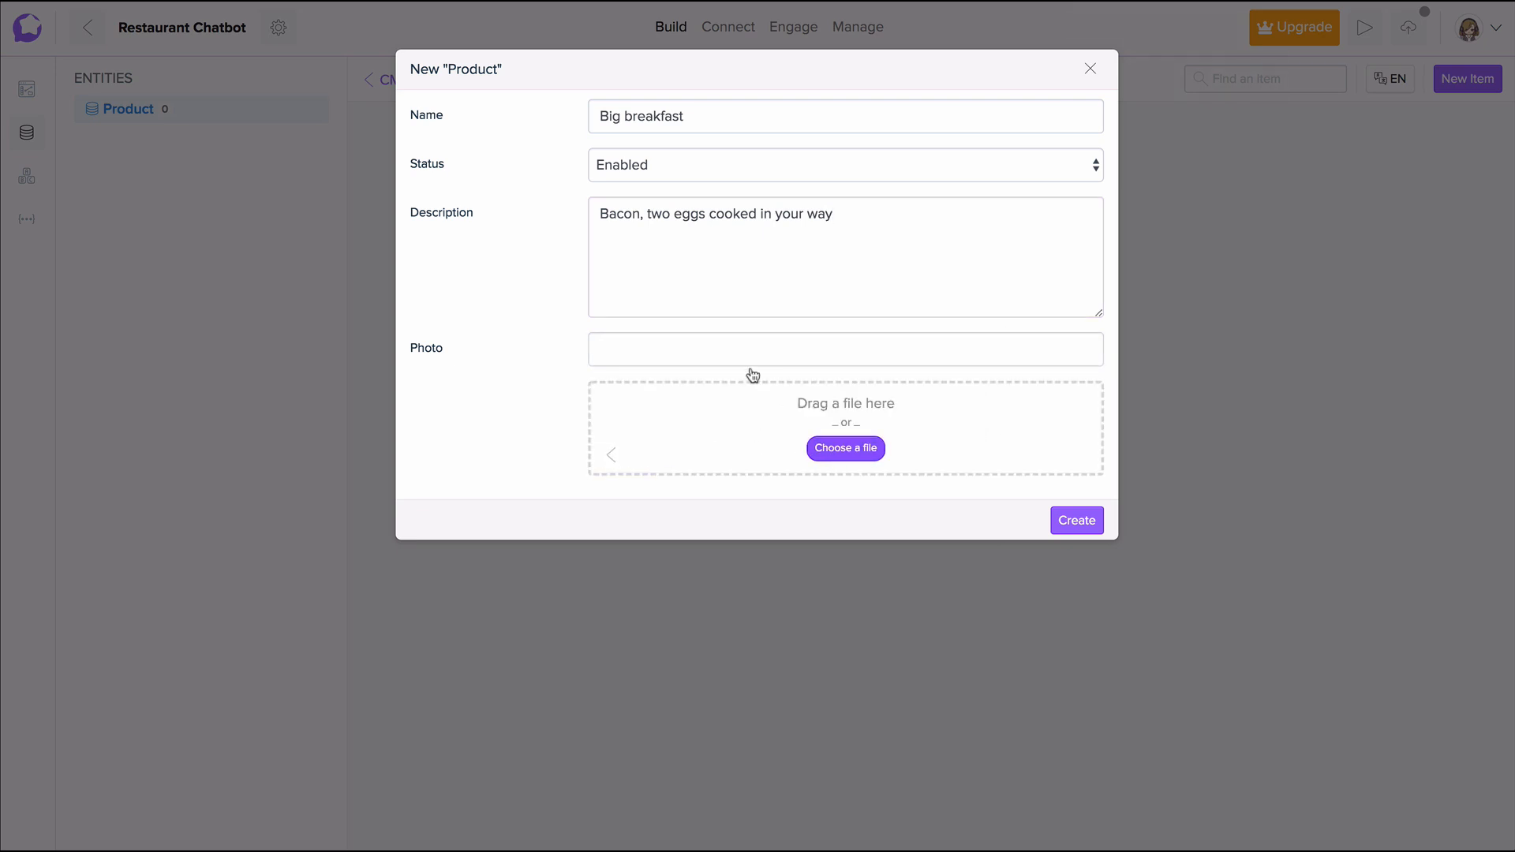
{"action": "left_click", "coordinate": [713, 352]}
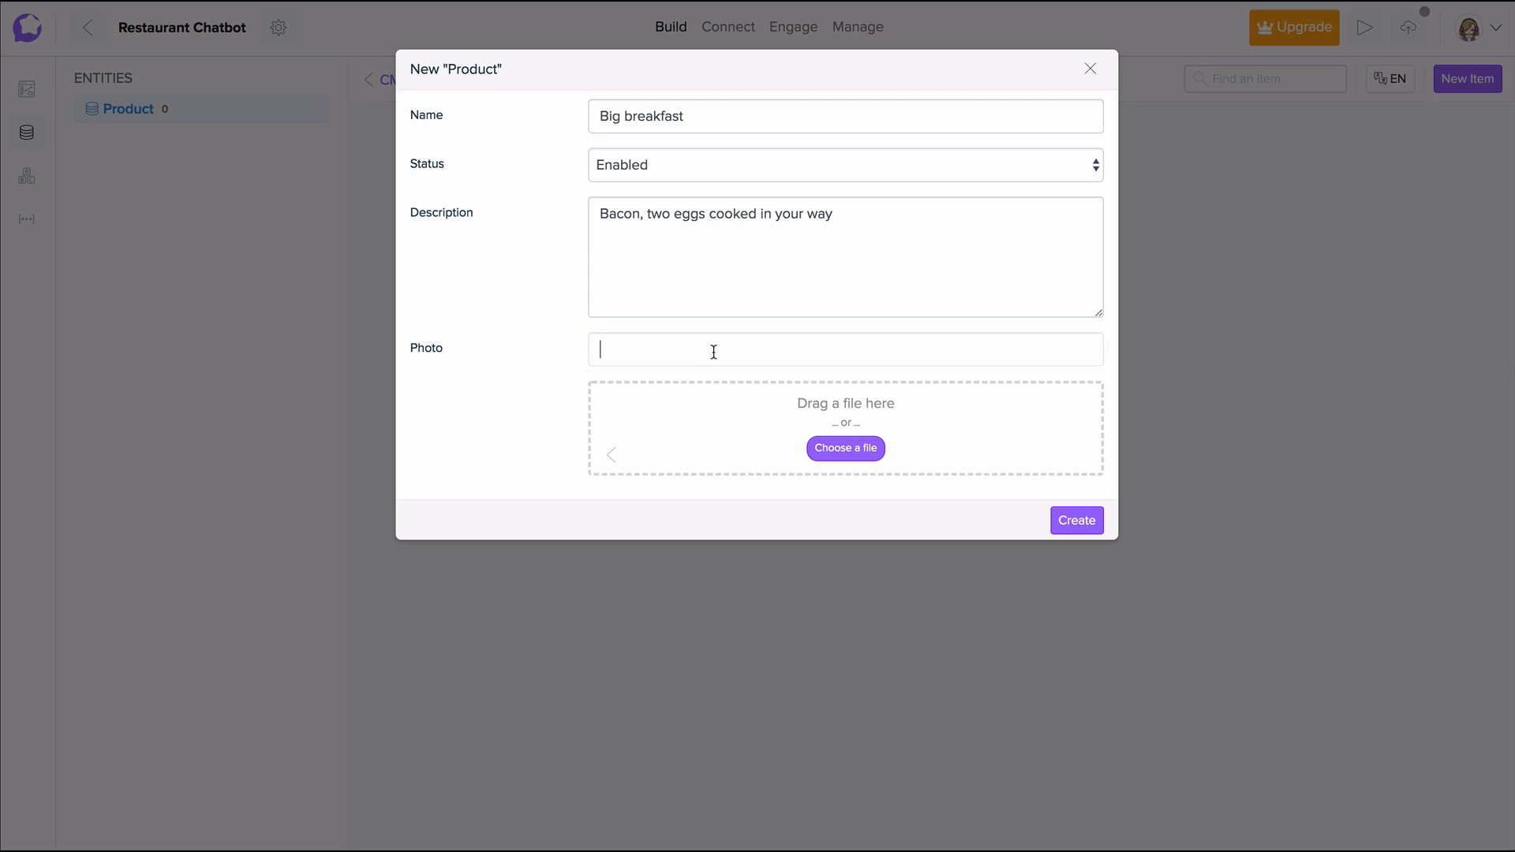
{"action": "key", "text": "ctrl+v"}
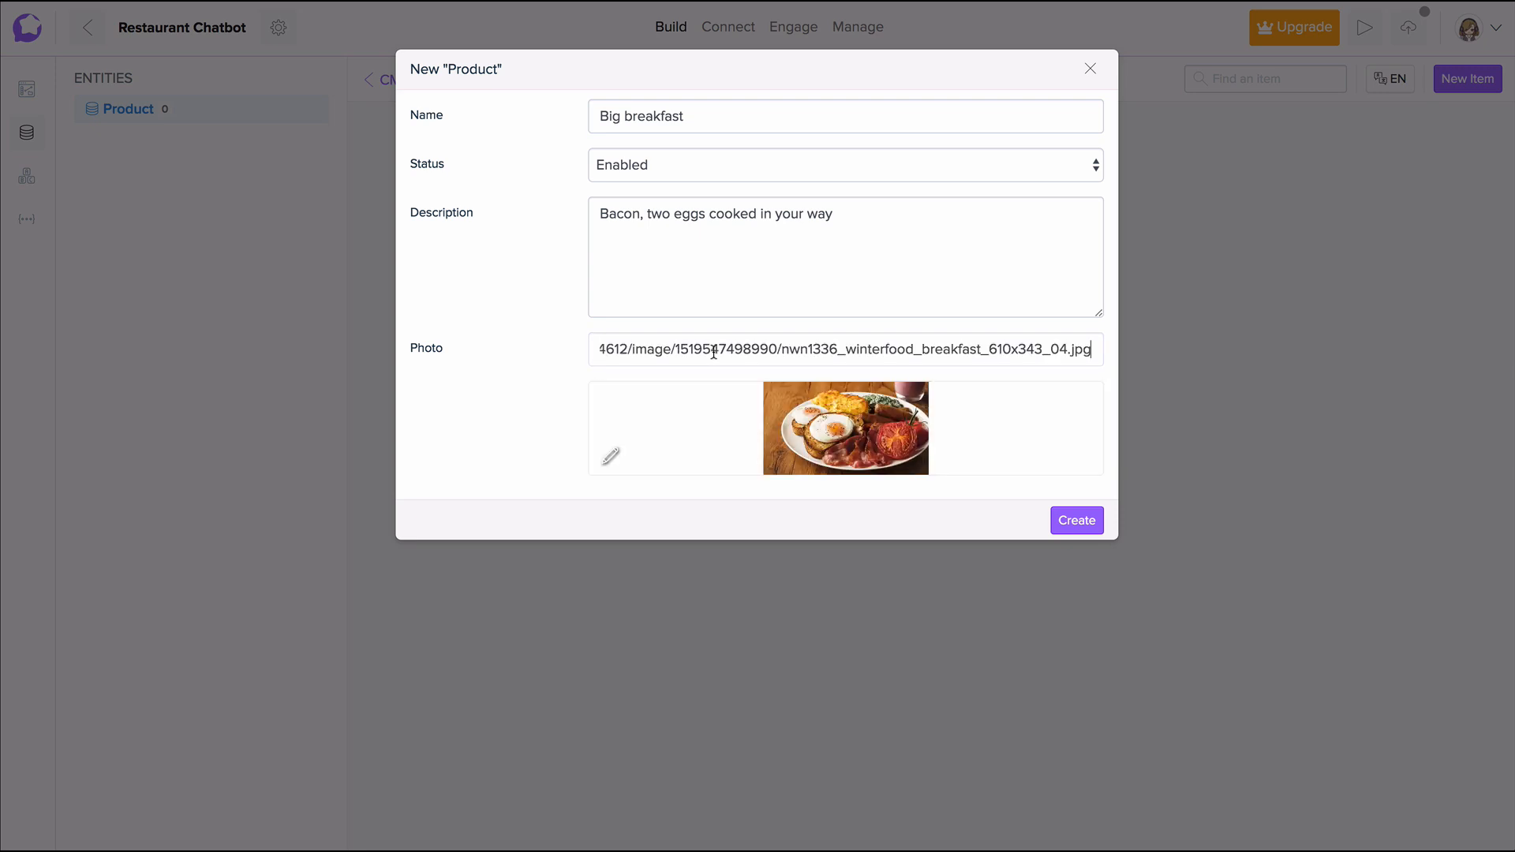
{"action": "left_click", "coordinate": [1091, 529]}
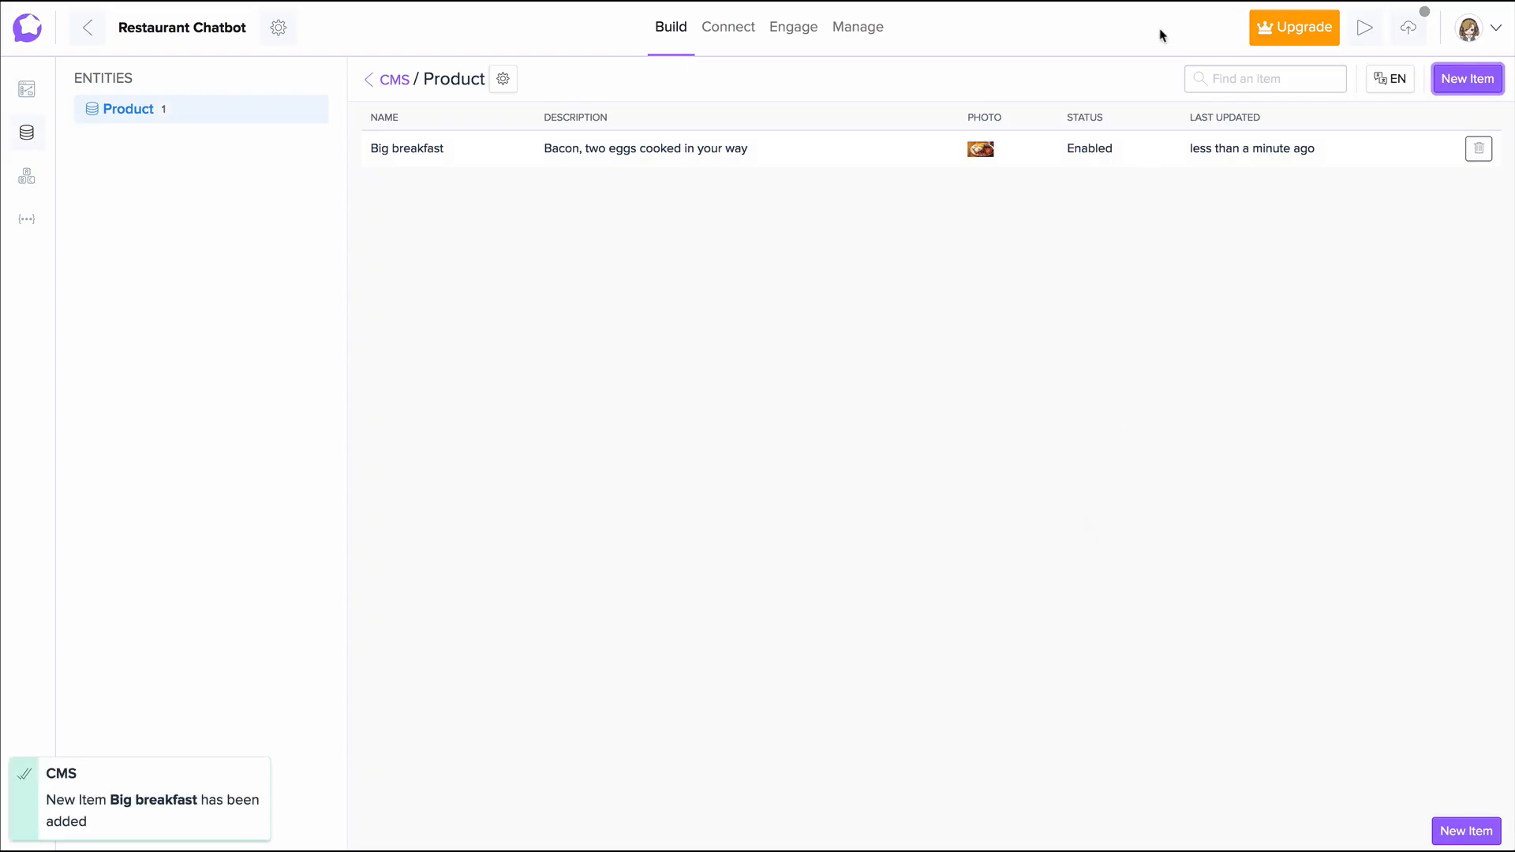
- Open the Big breakfast item to review its details and update it as is
{"action": "left_click", "coordinate": [939, 152]}
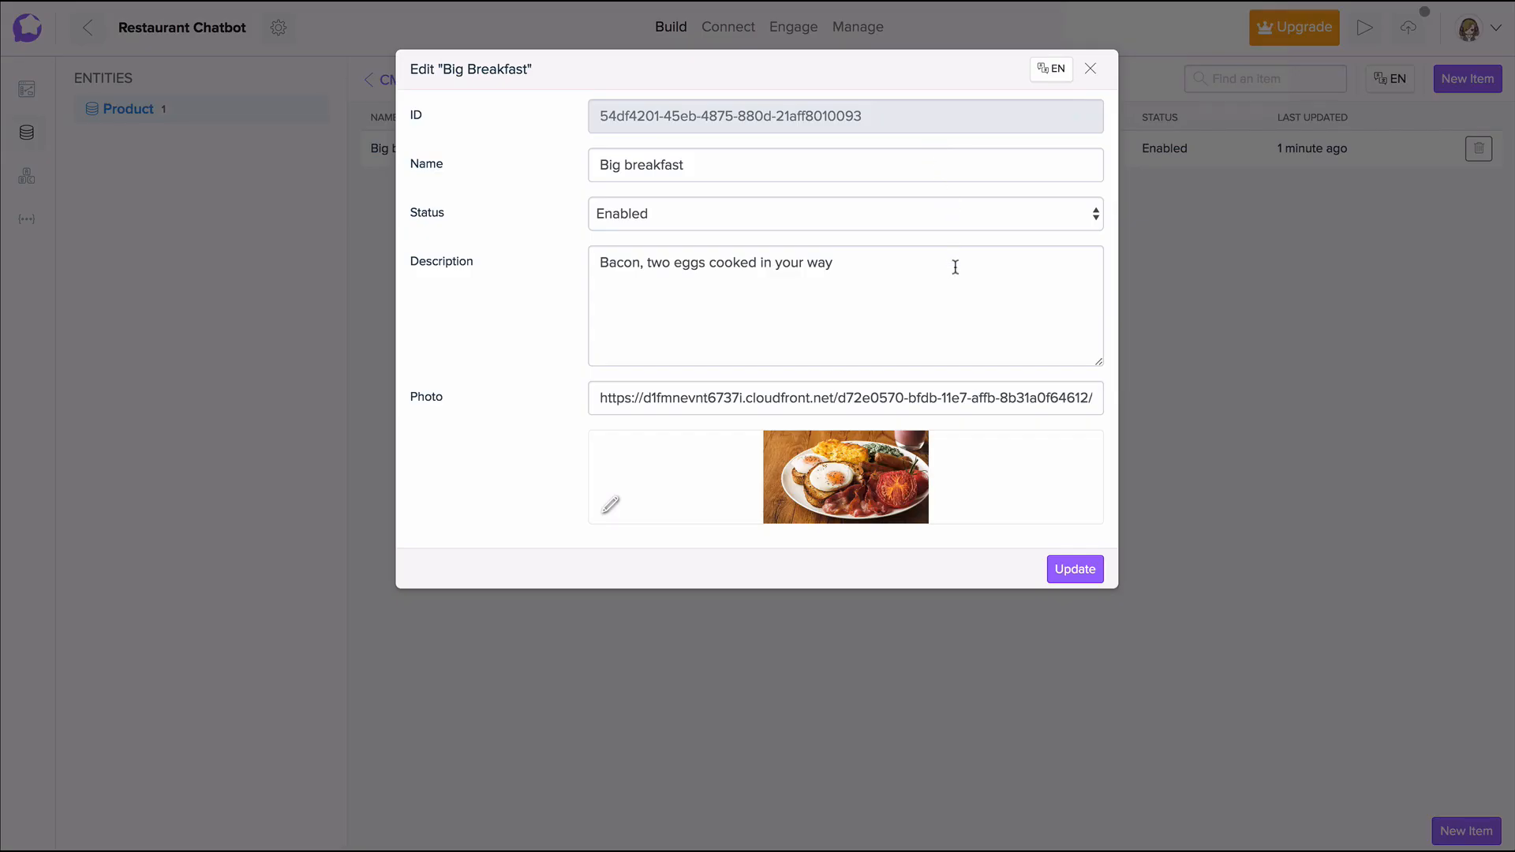
{"action": "left_click", "coordinate": [1085, 569]}
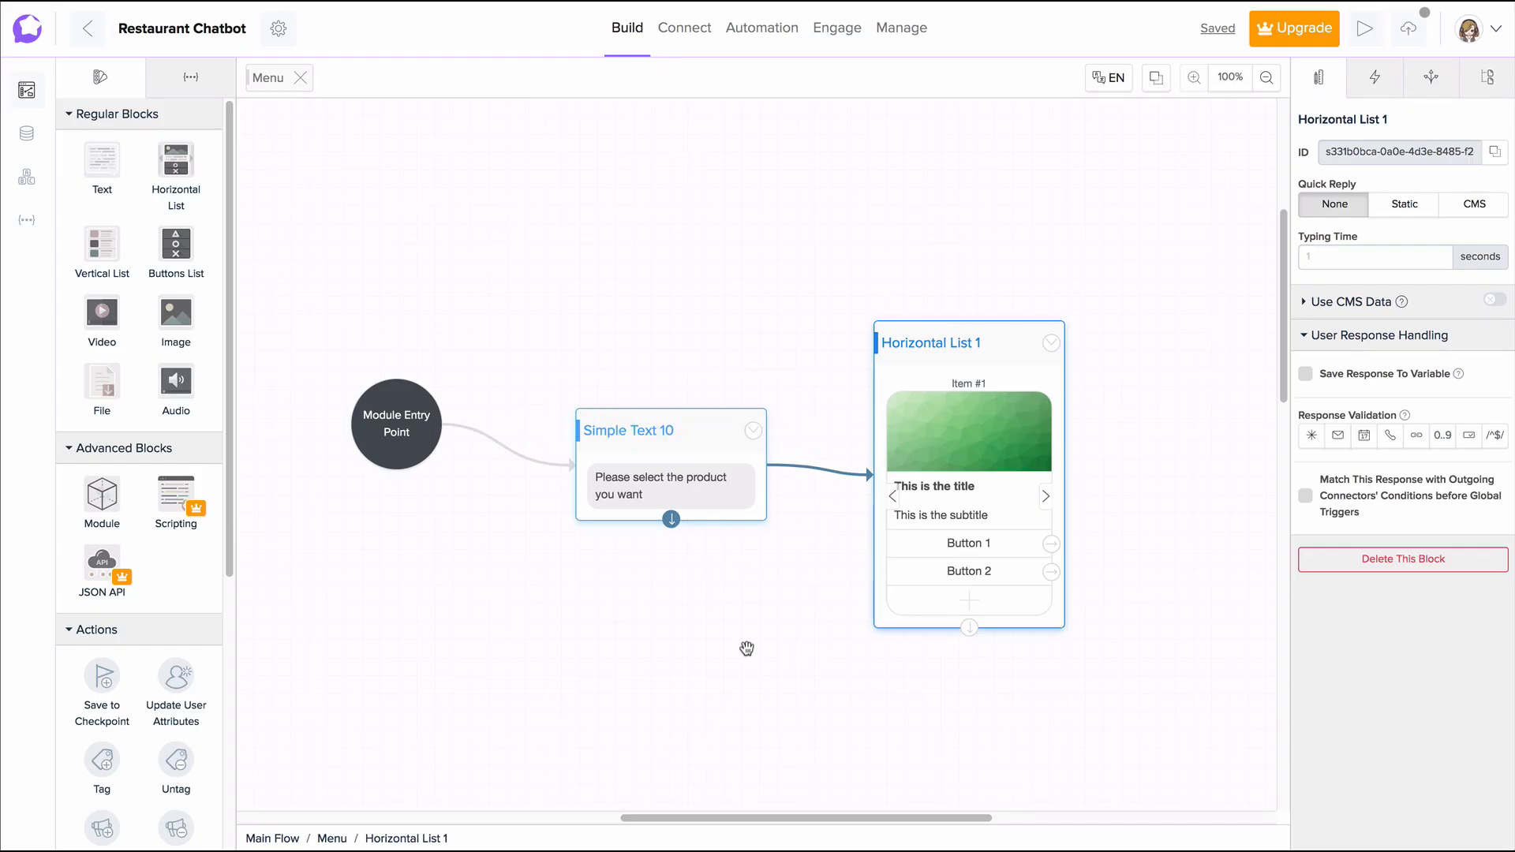
- Turn on CMS data for the Horizontal List 1 block with Product as the entity and no filter conditions
{"action": "left_click", "coordinate": [742, 645]}
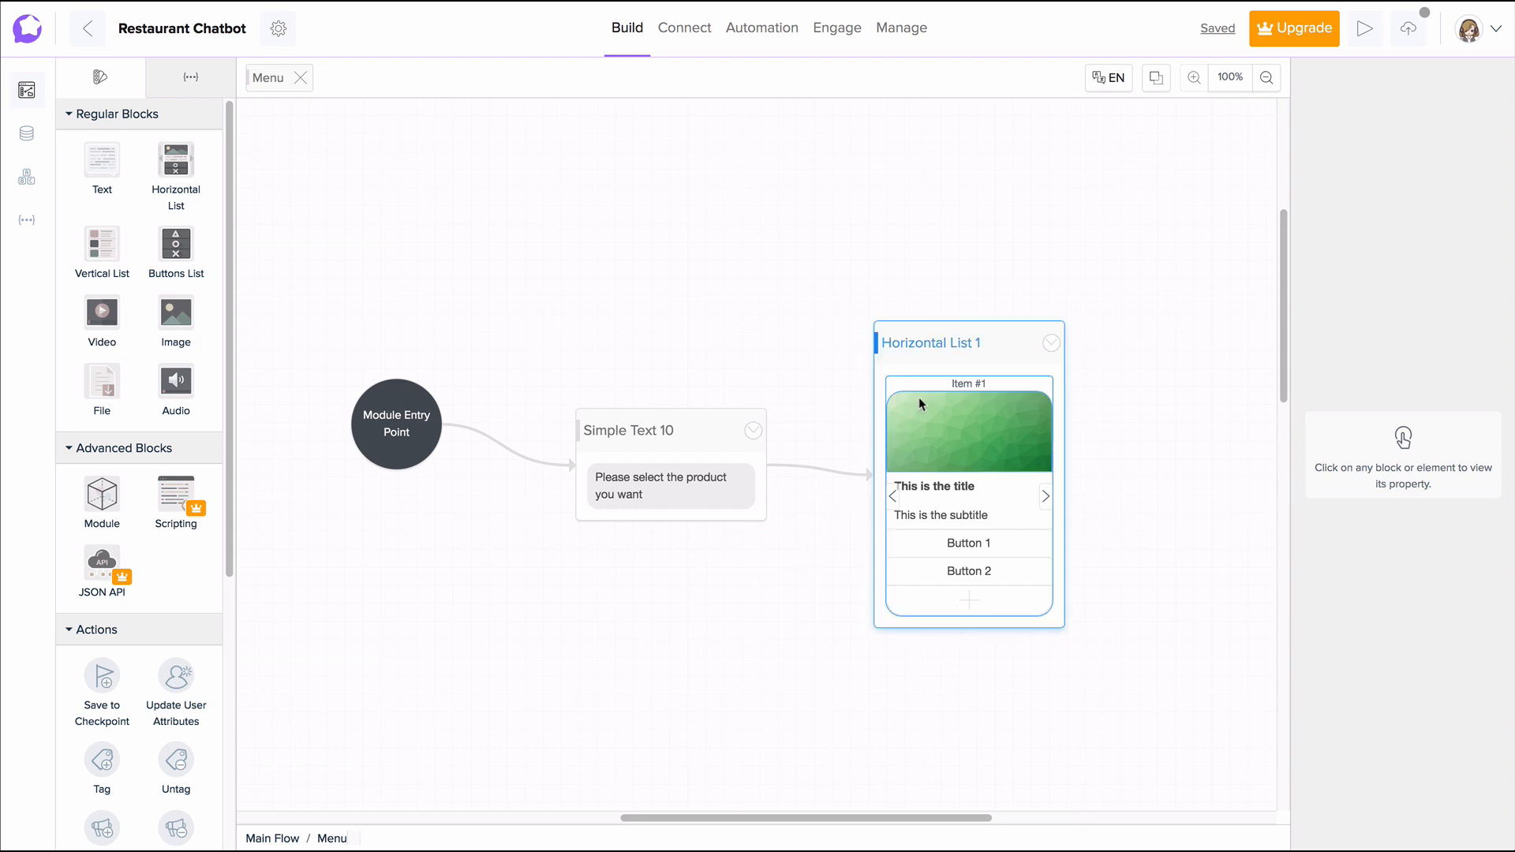
{"action": "left_click", "coordinate": [937, 357]}
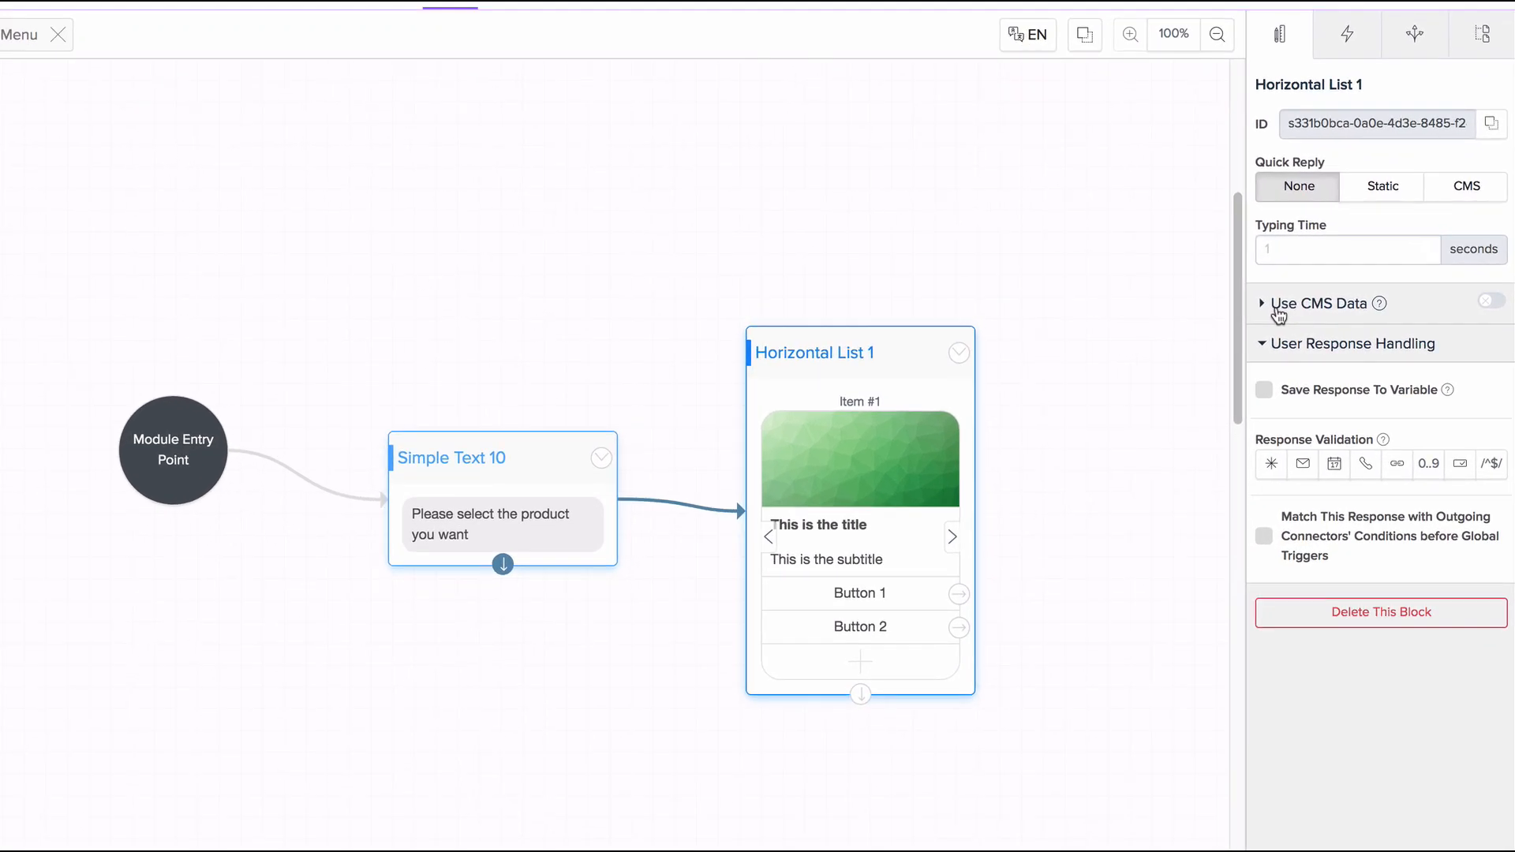
{"action": "left_click", "coordinate": [1490, 303]}
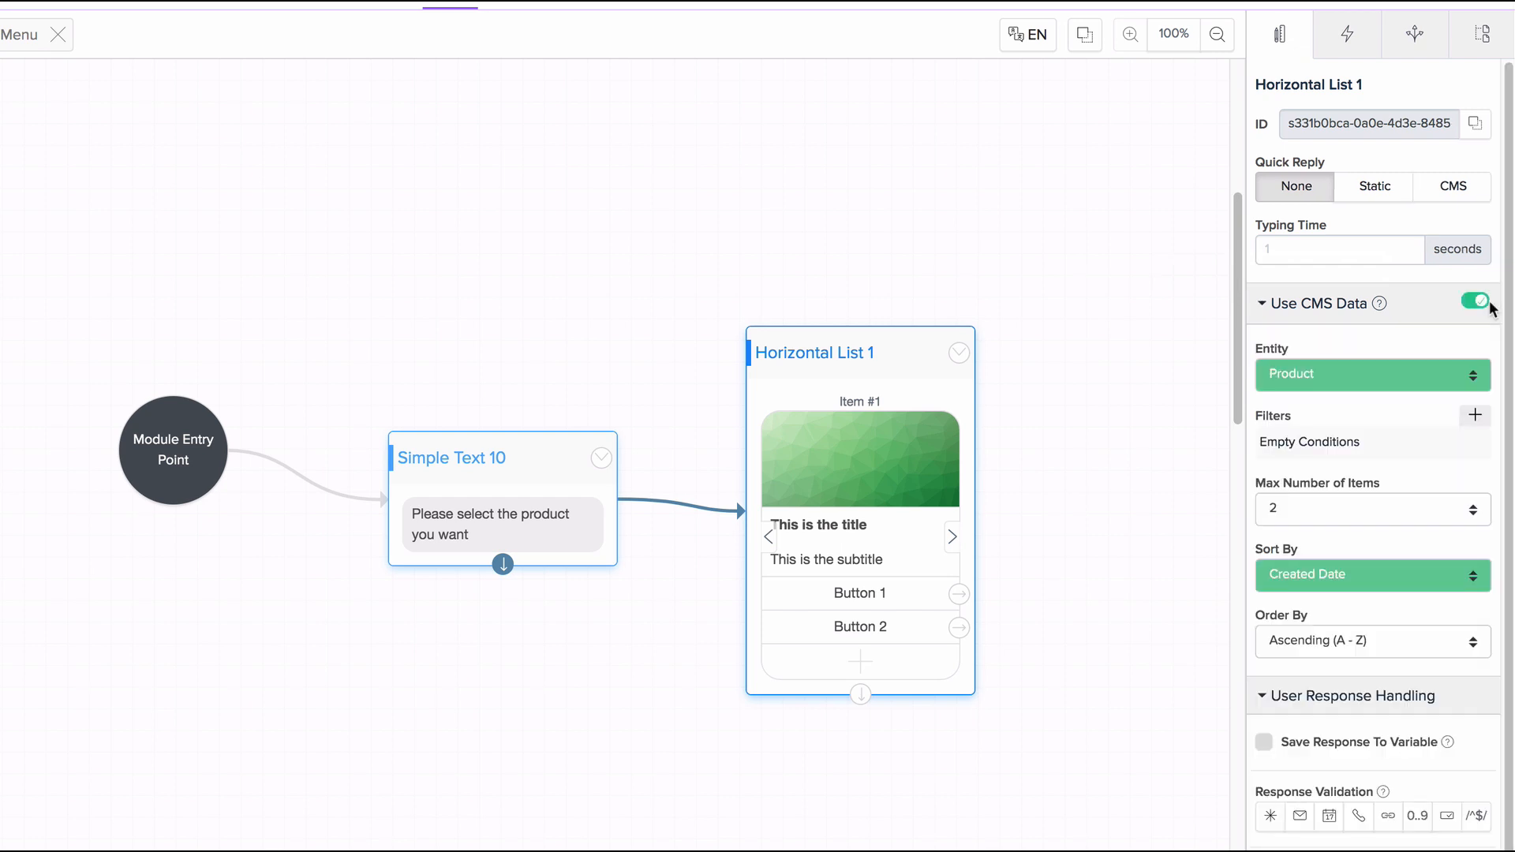
{"action": "left_click", "coordinate": [1481, 382]}
{"action": "left_click", "coordinate": [1480, 382]}
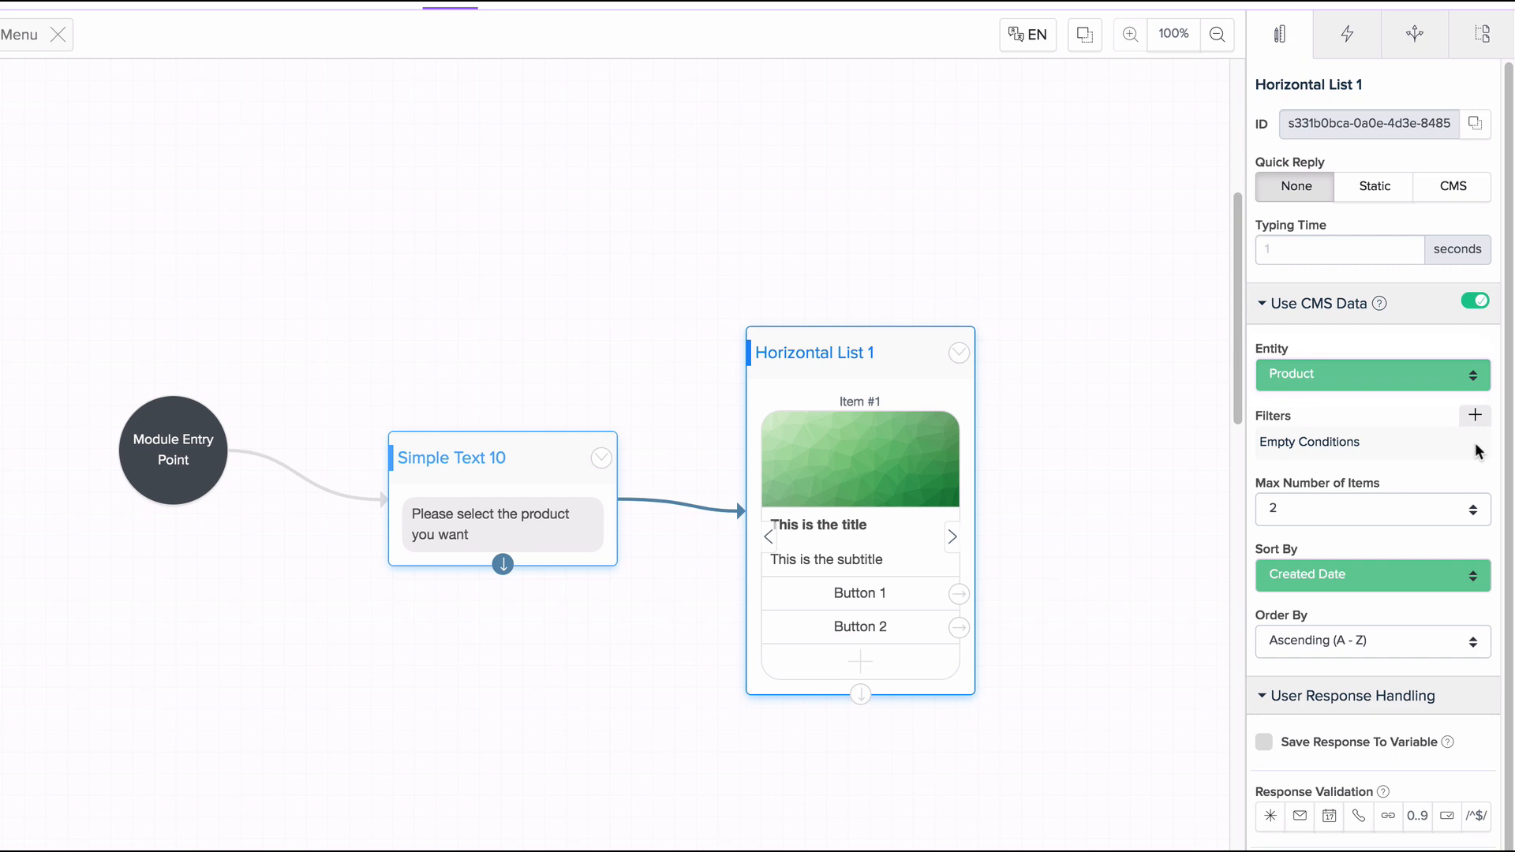
{"action": "left_click", "coordinate": [1475, 417]}
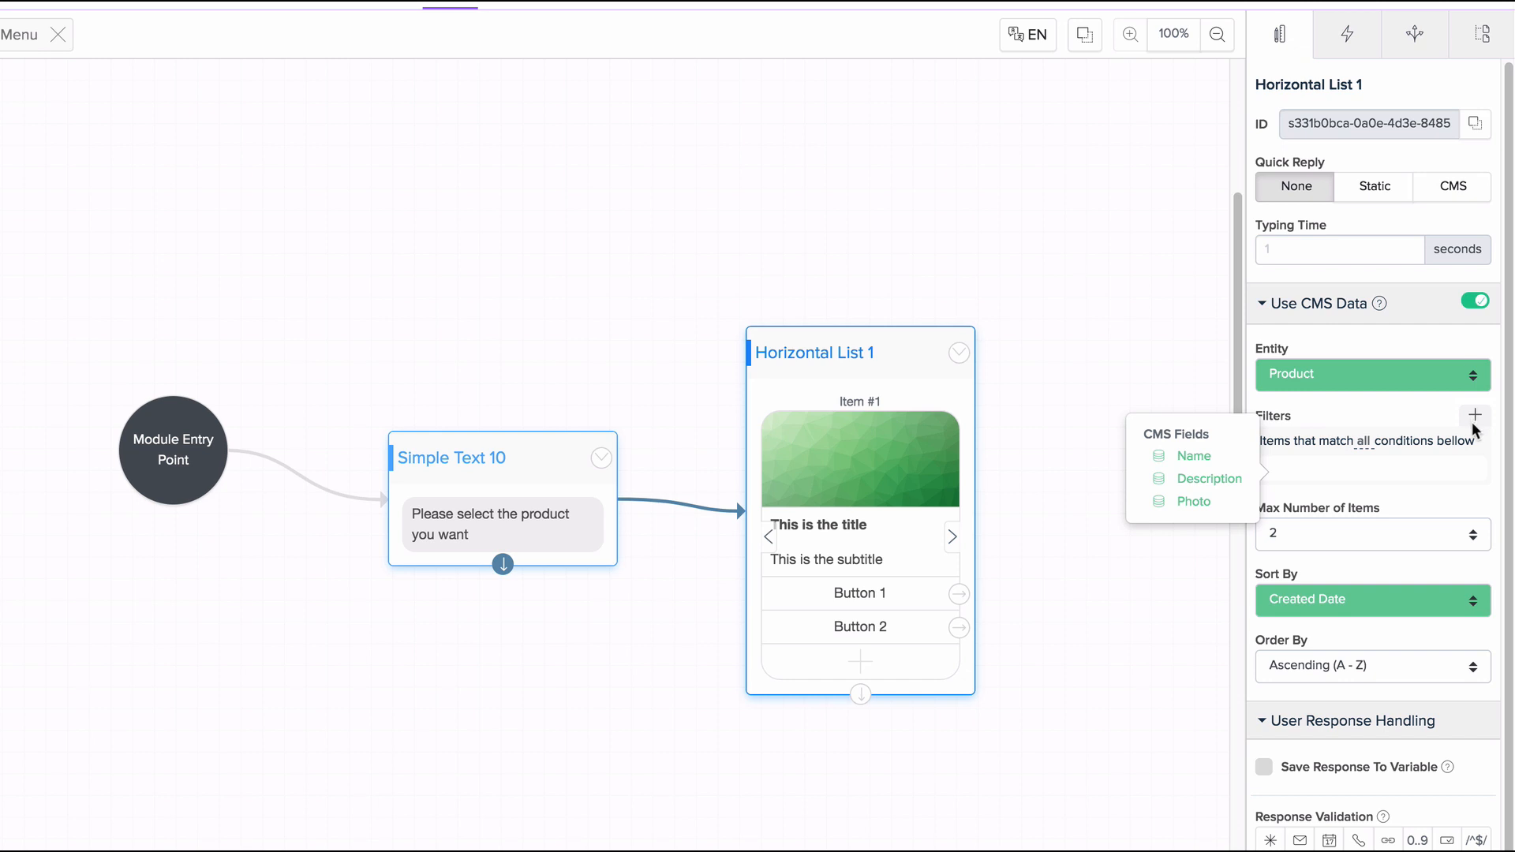
{"action": "left_click", "coordinate": [1475, 419]}
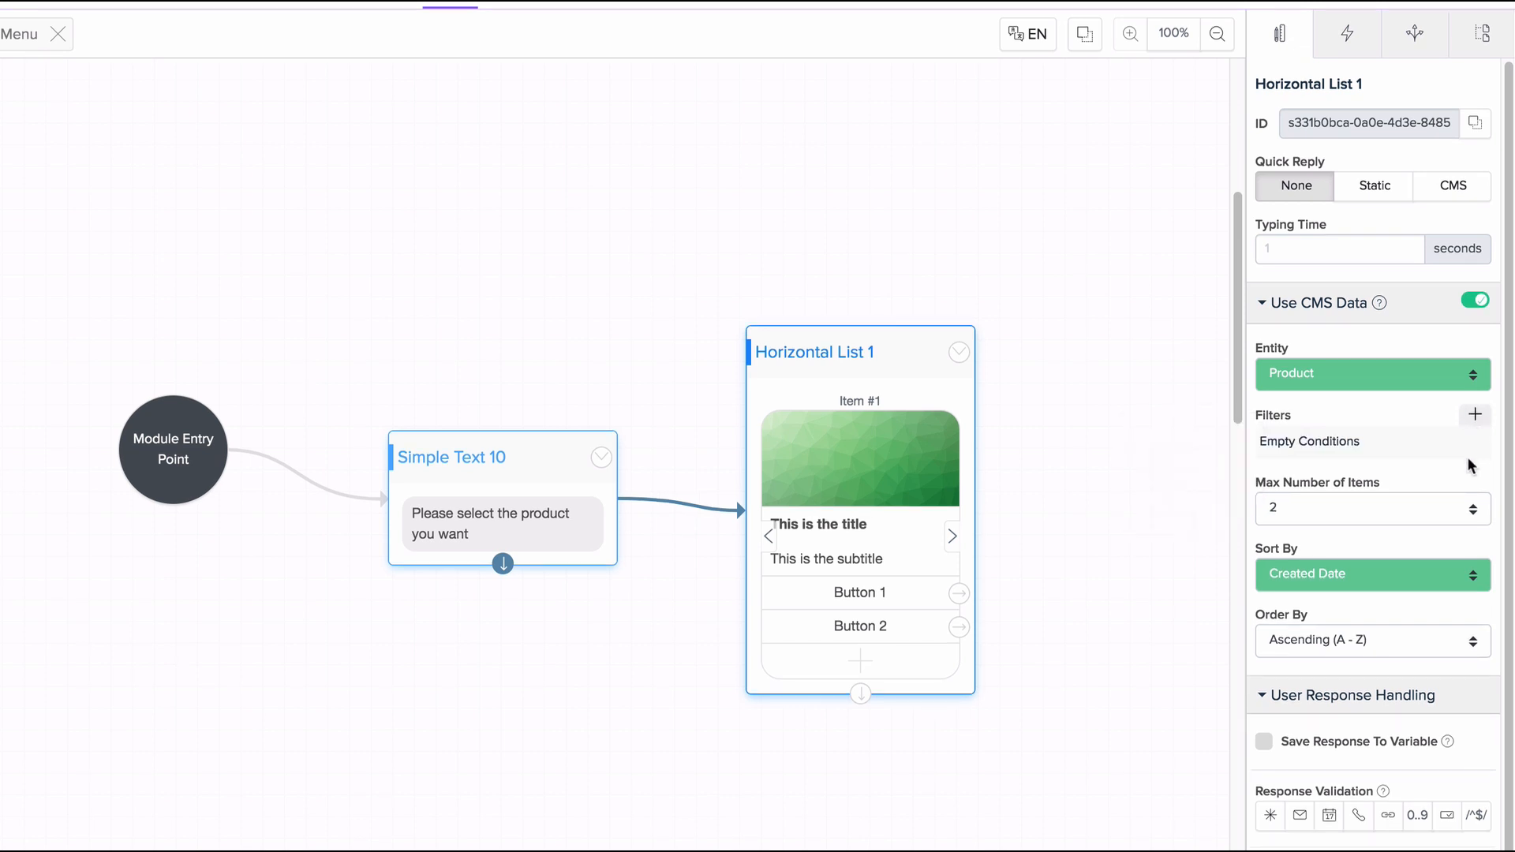
- Limit the Horizontal List 1 CMS data to 5 items, sorted by Created Date in Ascending (A - Z) order
{"action": "left_click", "coordinate": [1472, 514]}
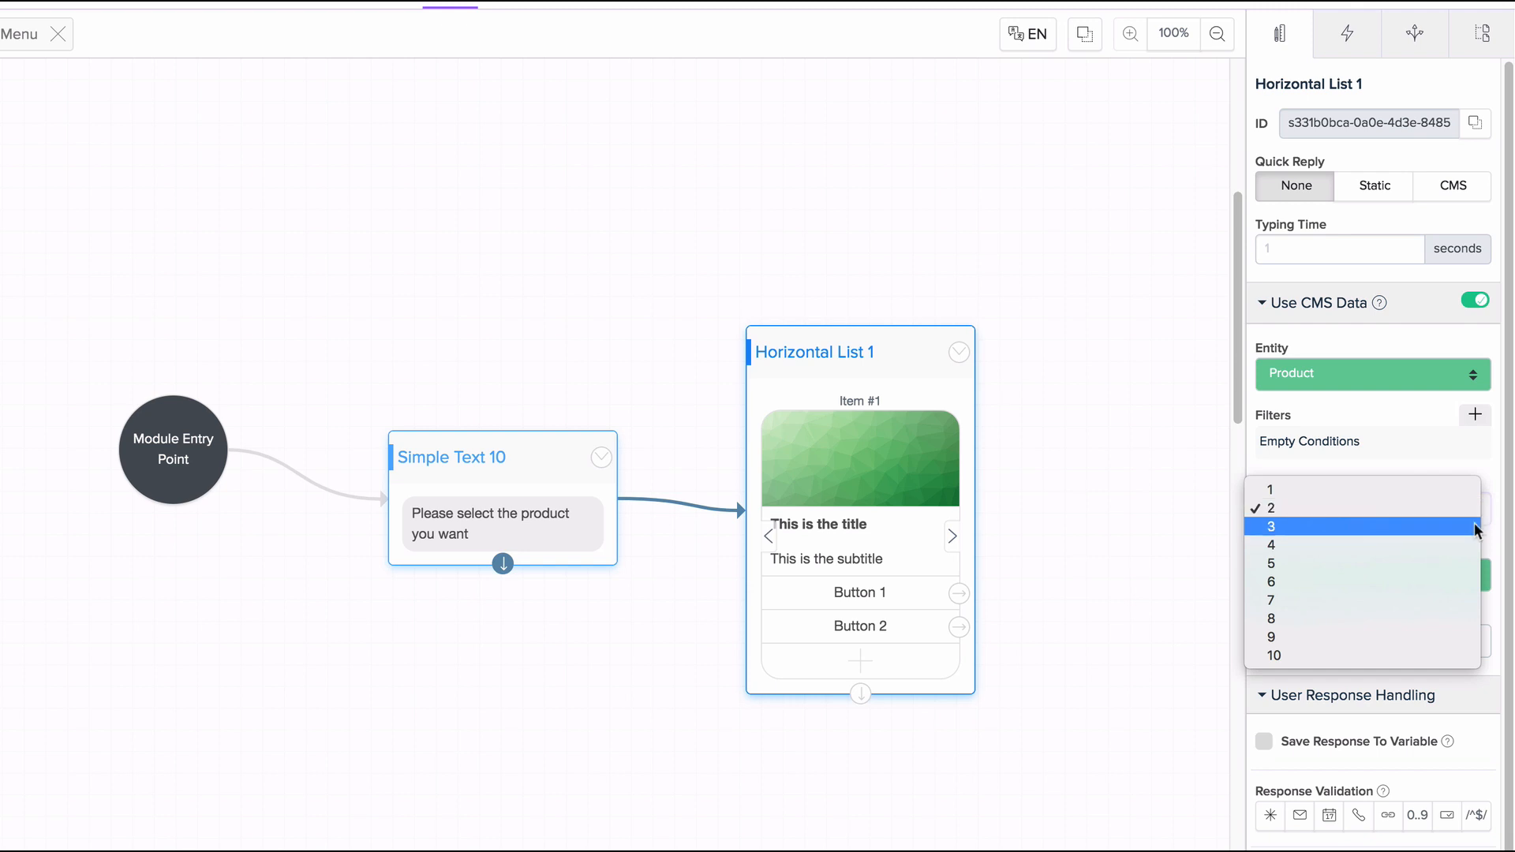
{"action": "left_click", "coordinate": [1454, 564]}
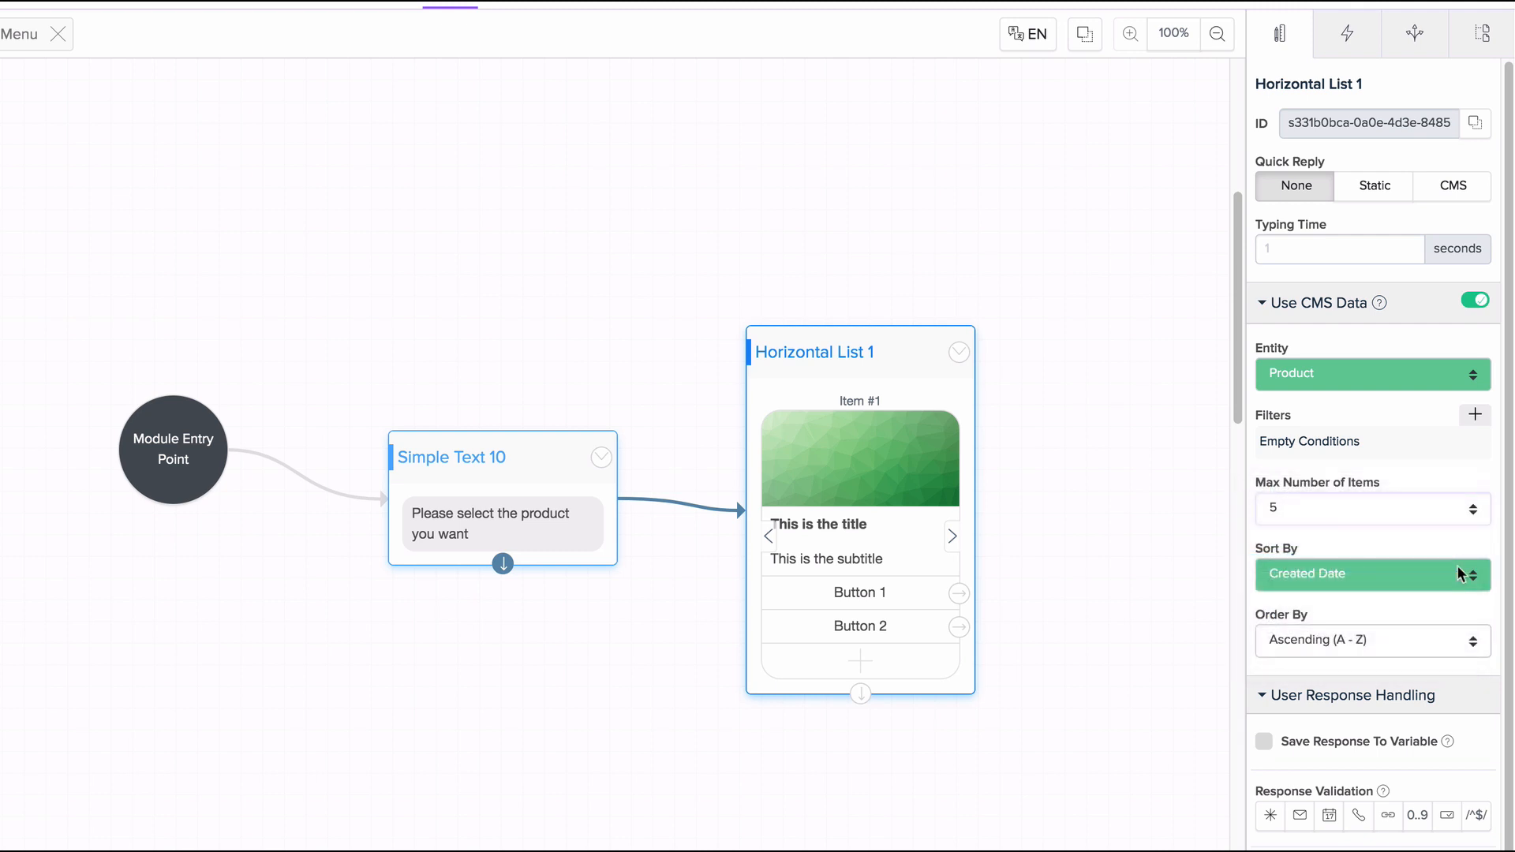
{"action": "left_click", "coordinate": [1465, 575]}
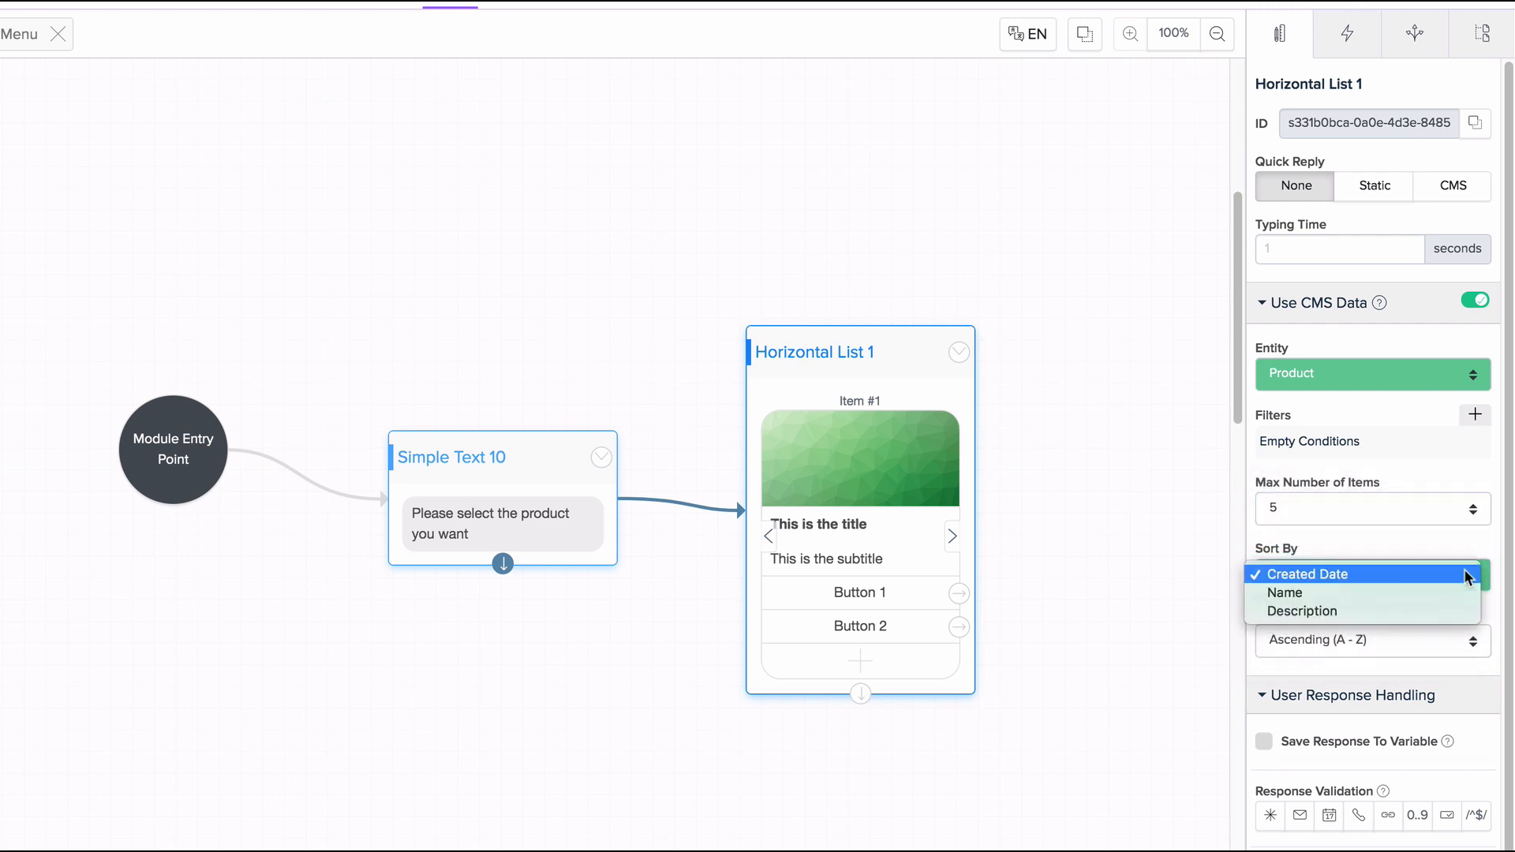
{"action": "left_click", "coordinate": [1465, 576]}
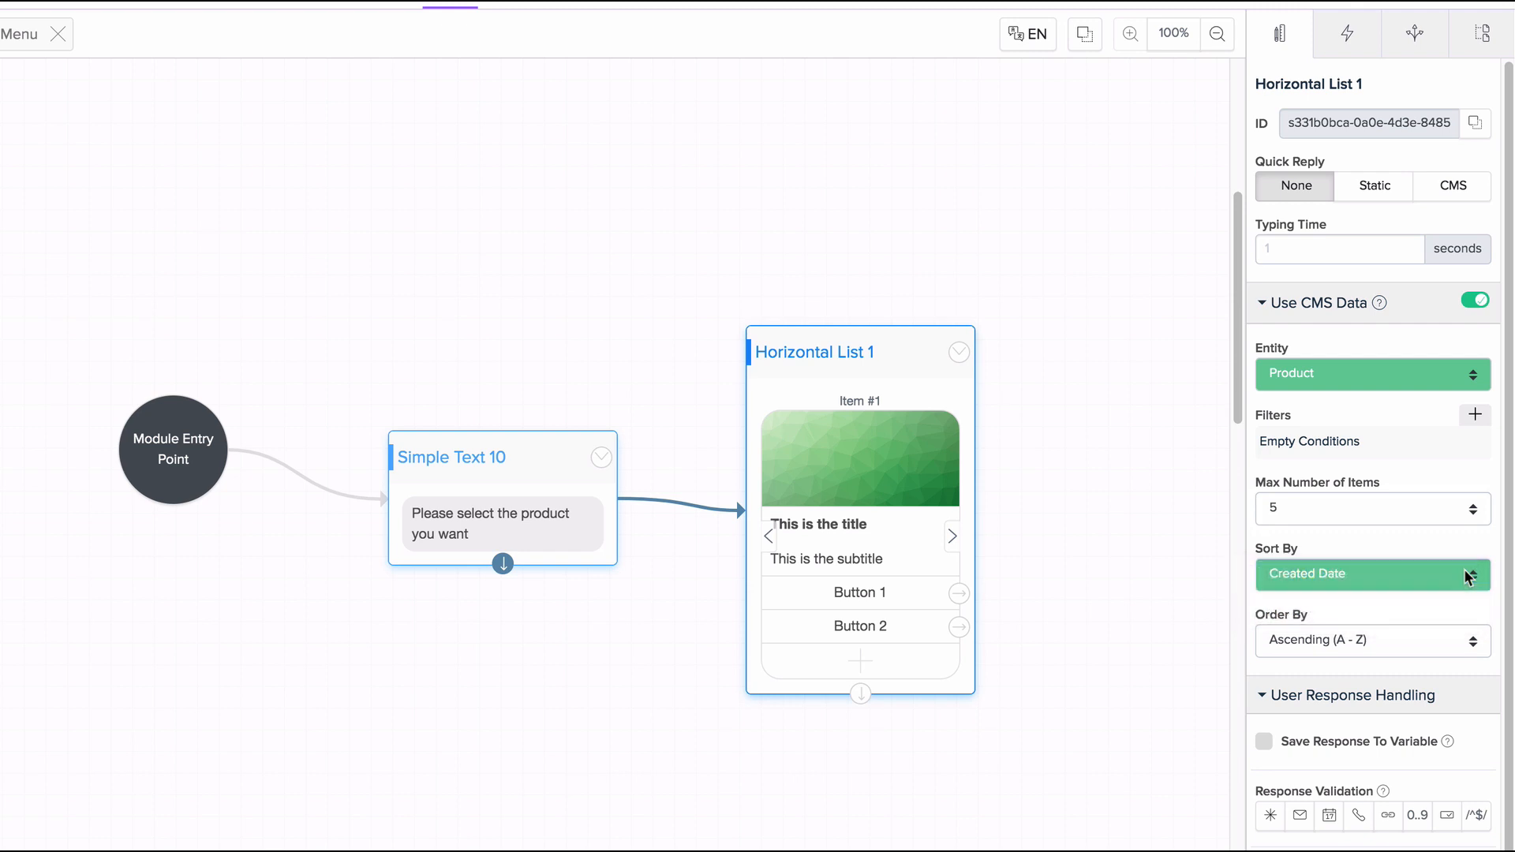
{"action": "left_click", "coordinate": [1462, 648]}
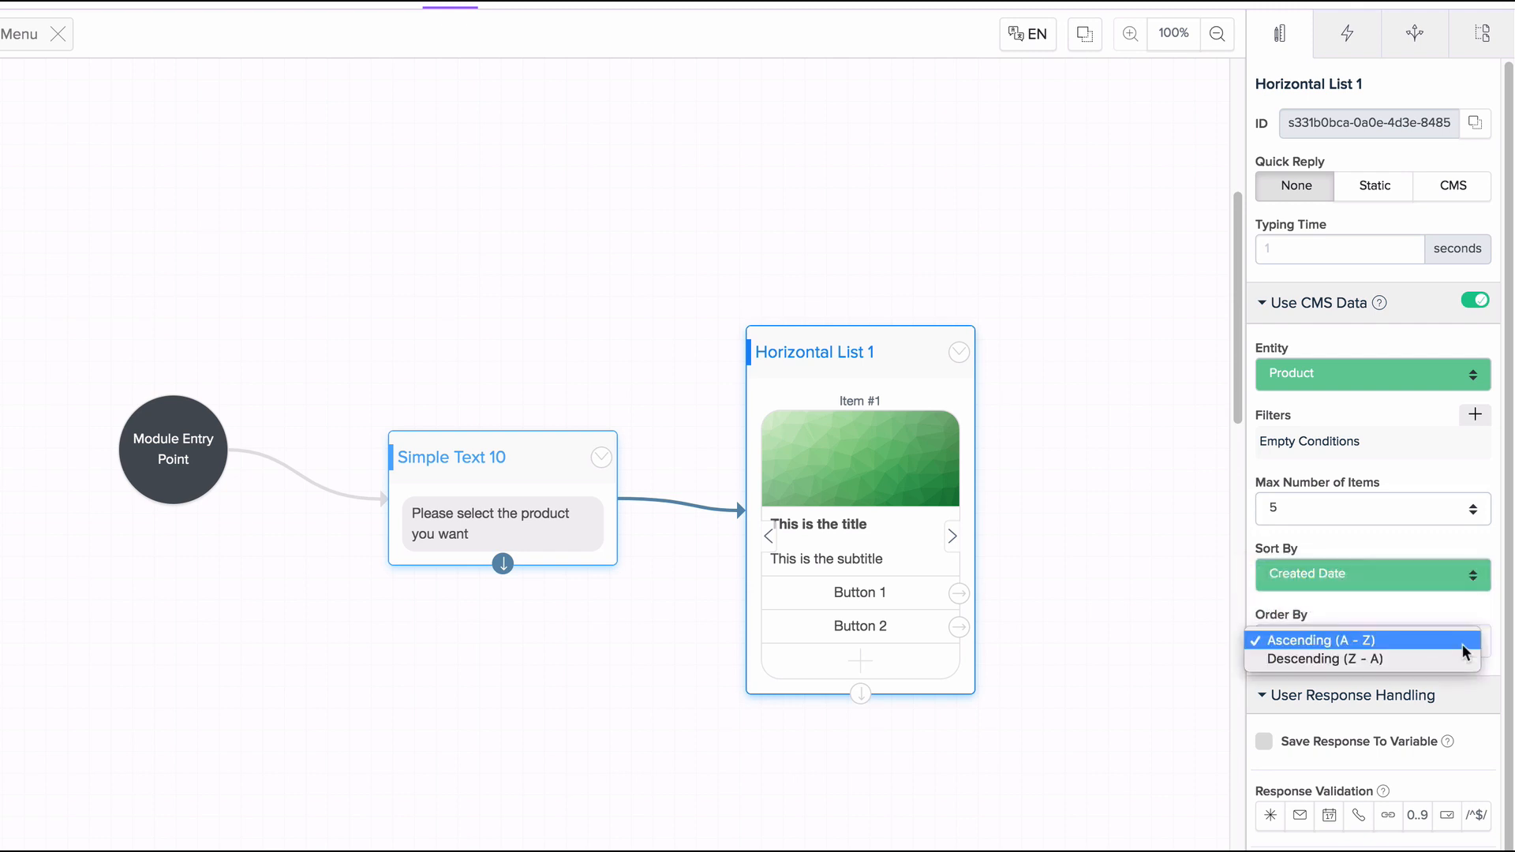
{"action": "left_click", "coordinate": [1463, 647]}
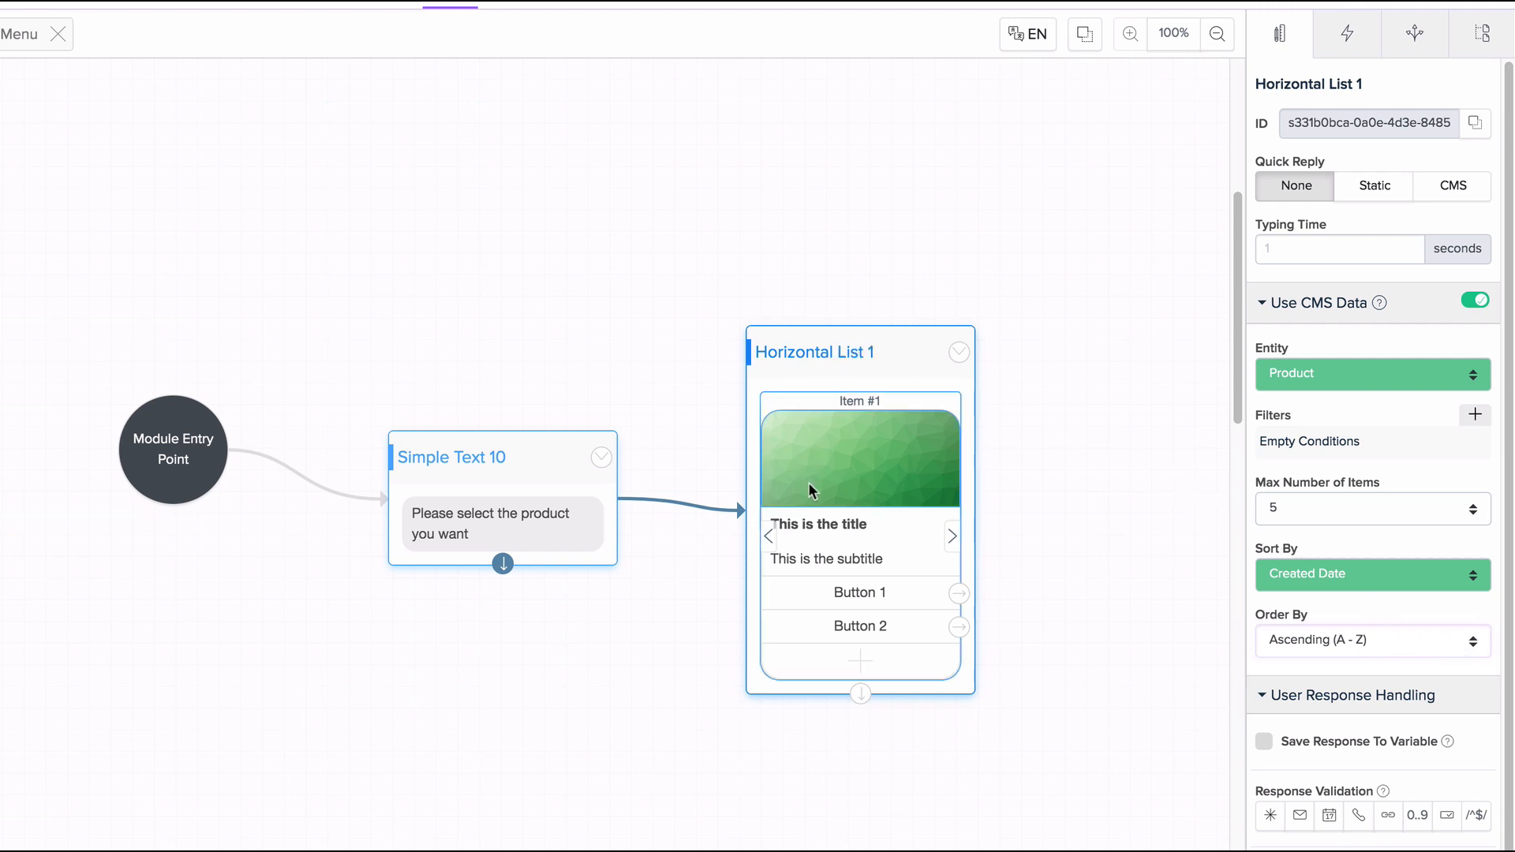
- Replace the title text of Item #1 in Horizontal List 1 with the CMS variable {entity.name}
{"action": "left_click", "coordinate": [800, 521]}
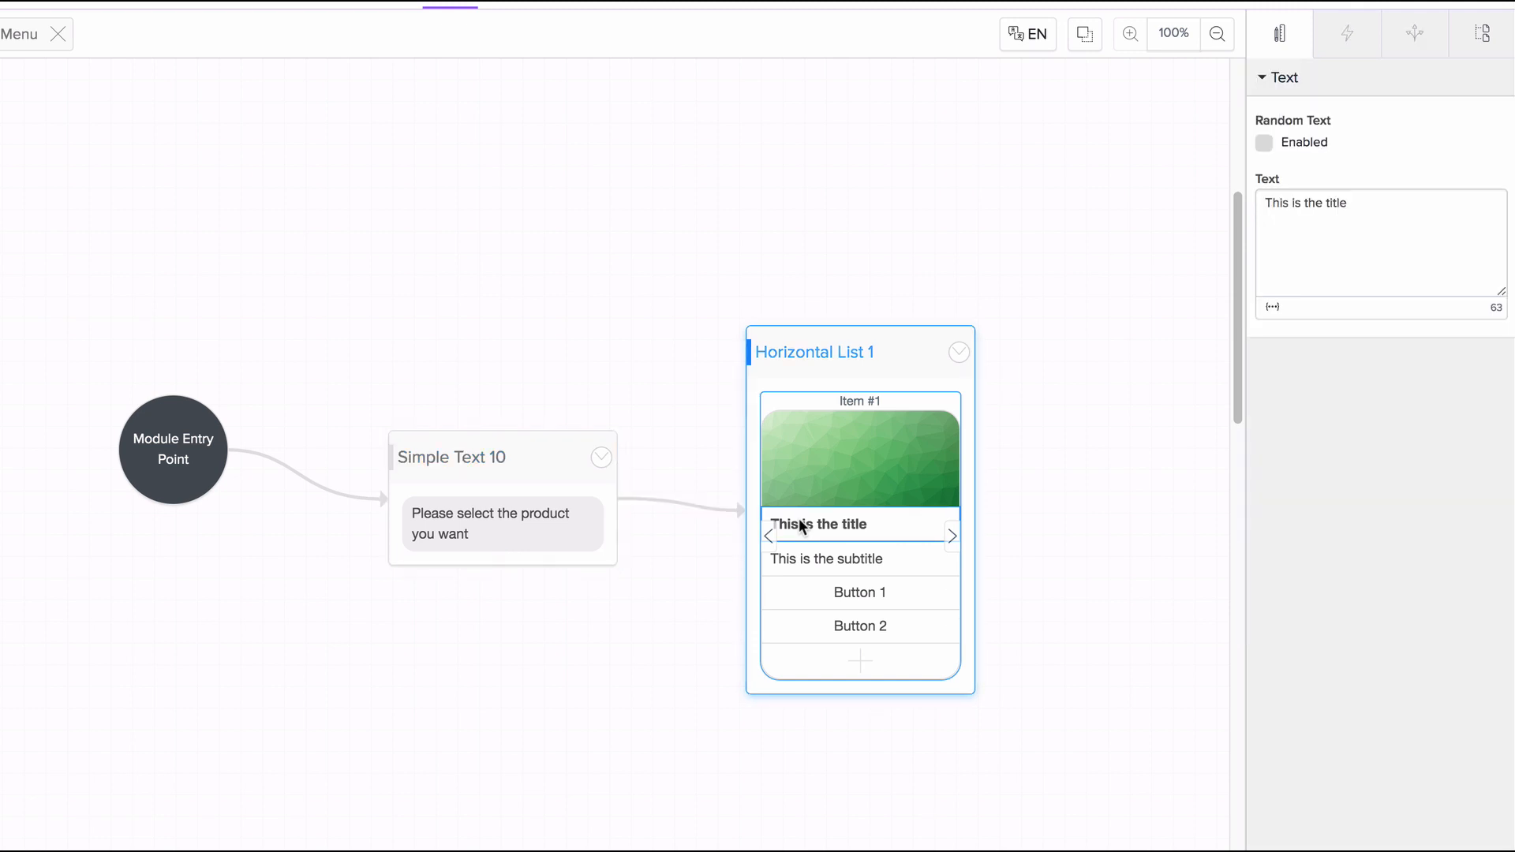
{"action": "left_click", "coordinate": [1300, 270]}
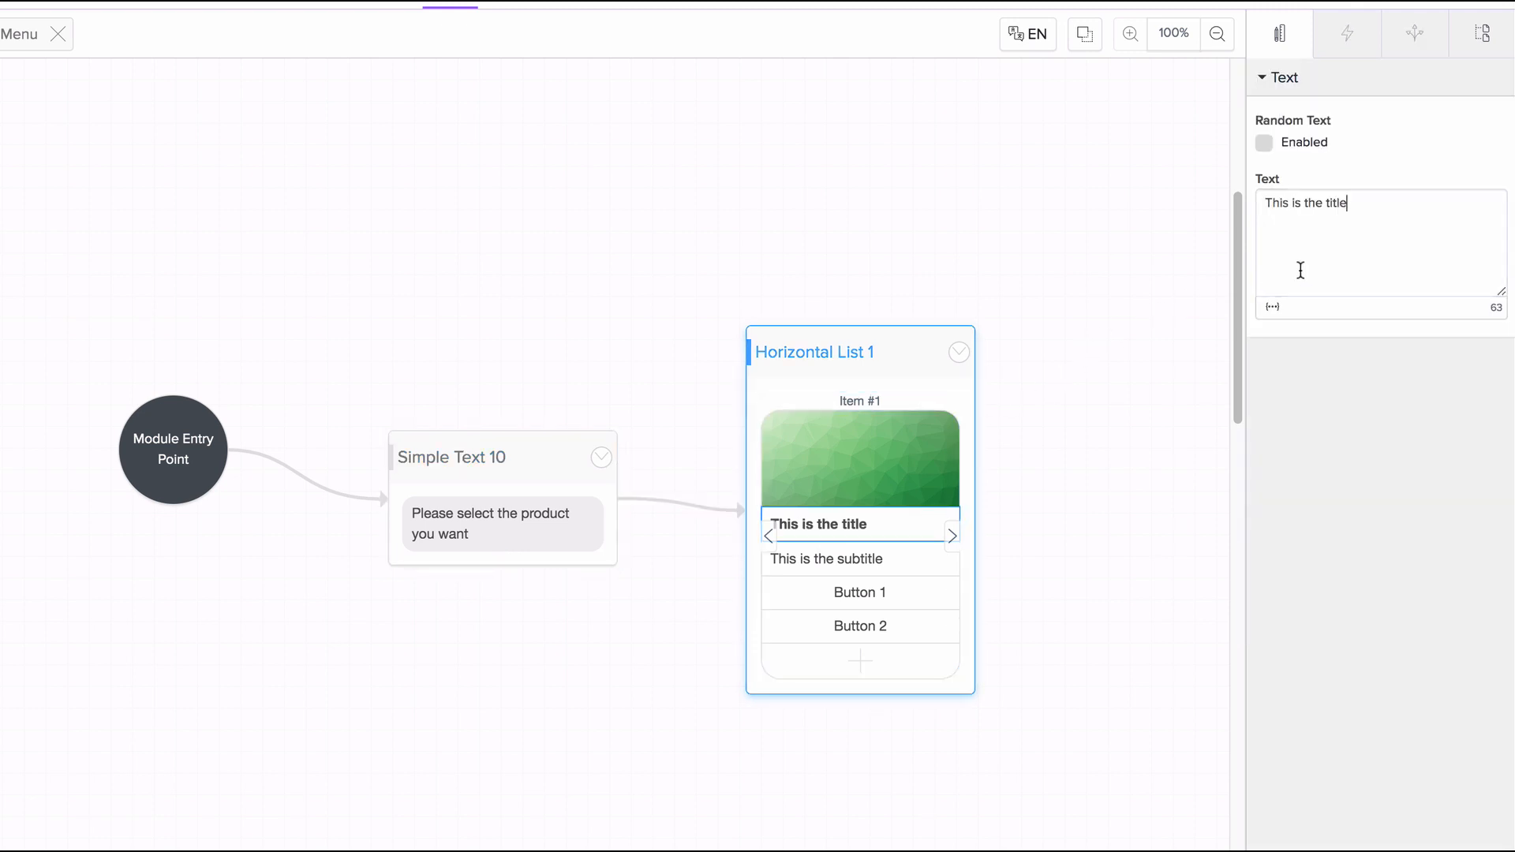
{"action": "key", "text": "ctrl+a"}
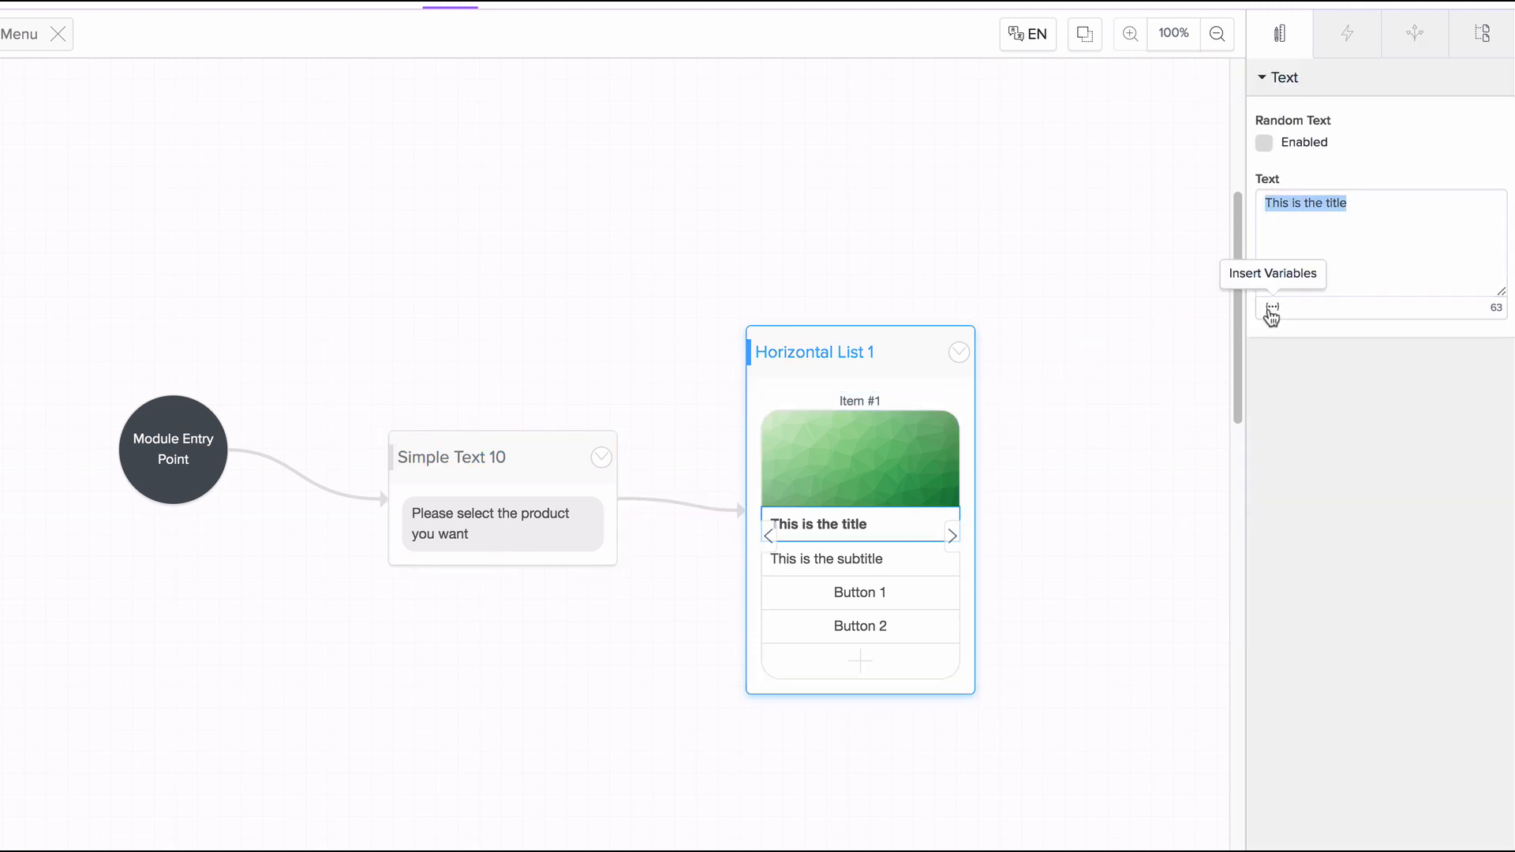
{"action": "left_click", "coordinate": [1272, 314]}
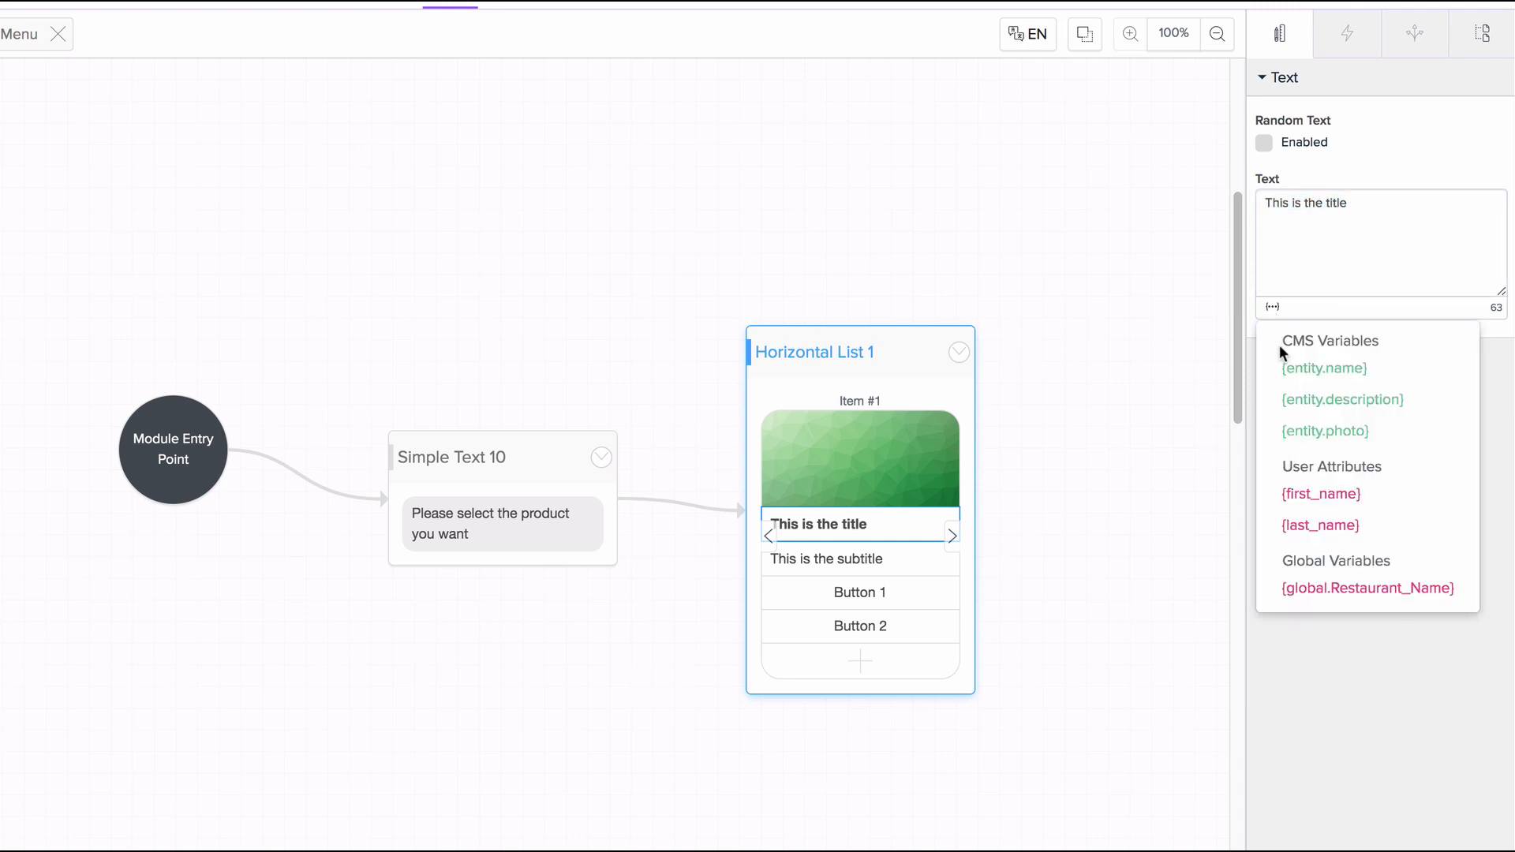
{"action": "left_click", "coordinate": [1381, 368]}
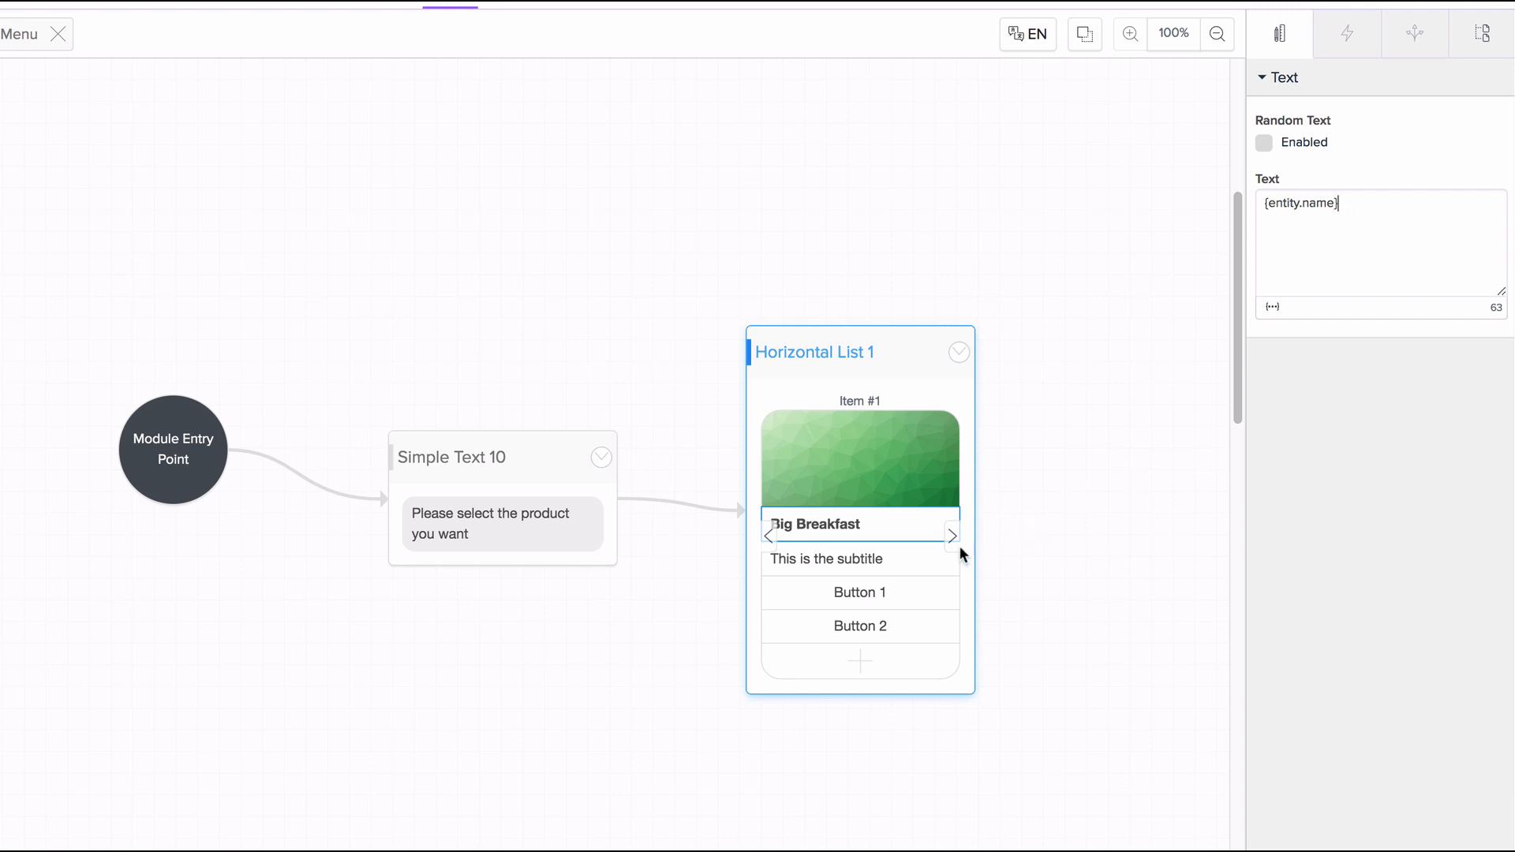
- Replace the subtitle text of Item #1 in Horizontal List 1 with the CMS variable {entity.description}
{"action": "left_click", "coordinate": [922, 557]}
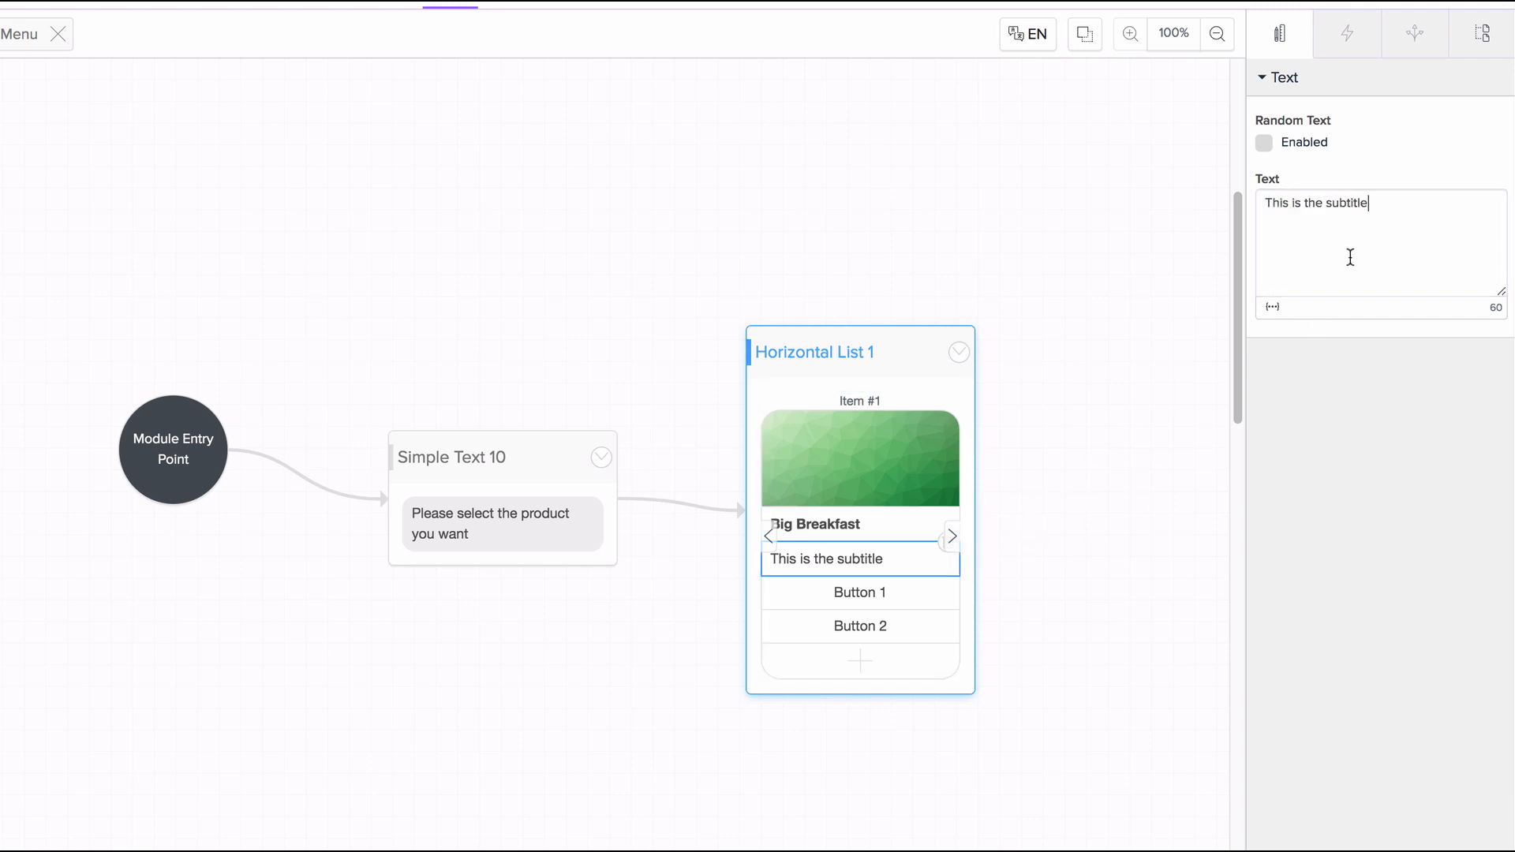
{"action": "key", "text": "ctrl+a"}
{"action": "left_click", "coordinate": [1272, 307]}
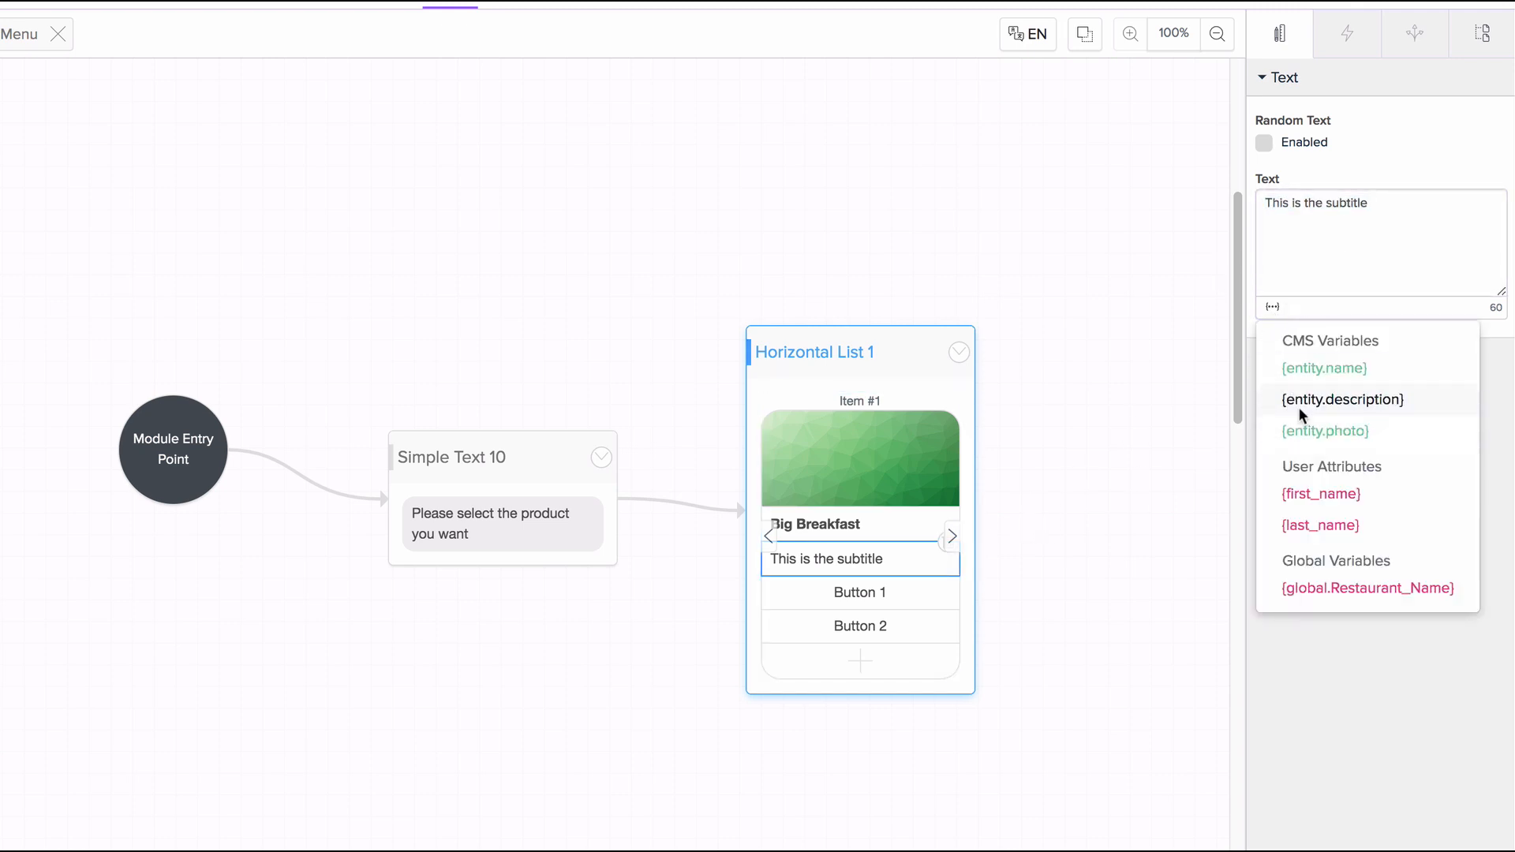
{"action": "left_click", "coordinate": [1300, 401]}
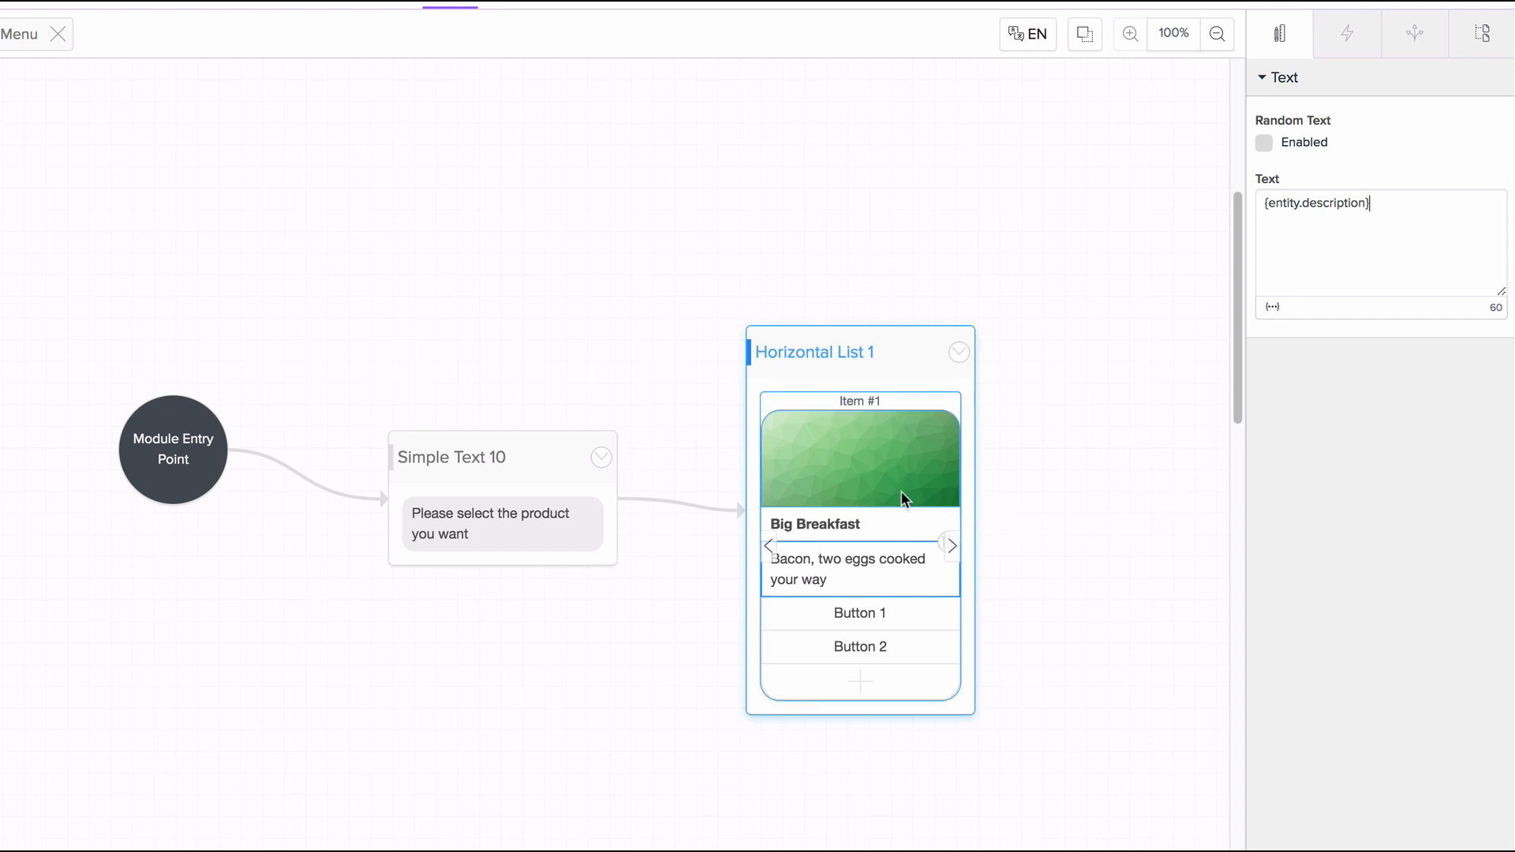
- Set the list item's image source to CMS and use the Photo field for it
{"action": "left_click", "coordinate": [887, 460]}
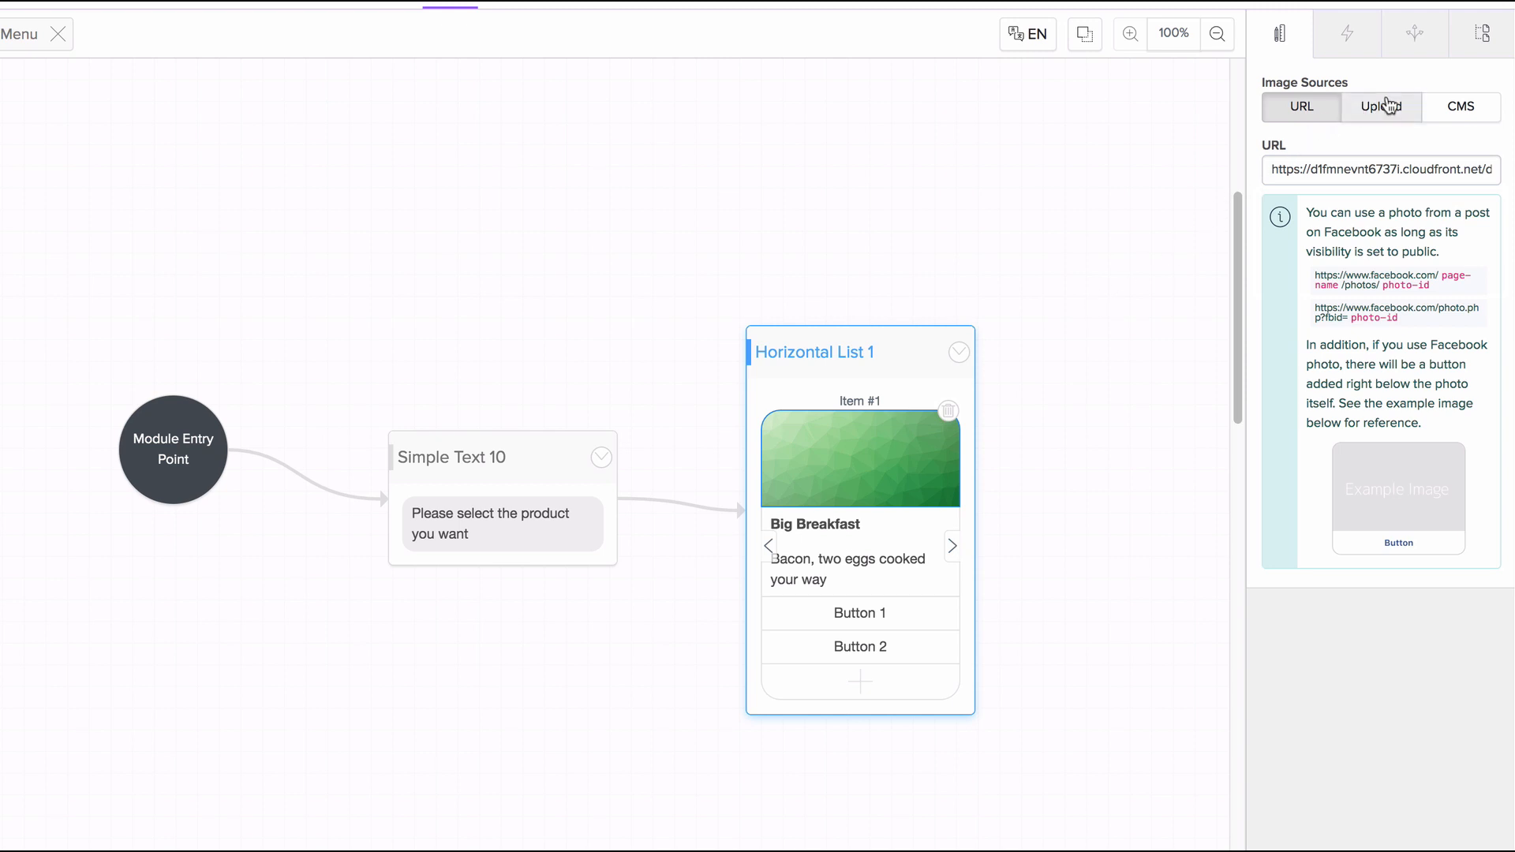
{"action": "left_click", "coordinate": [1476, 110]}
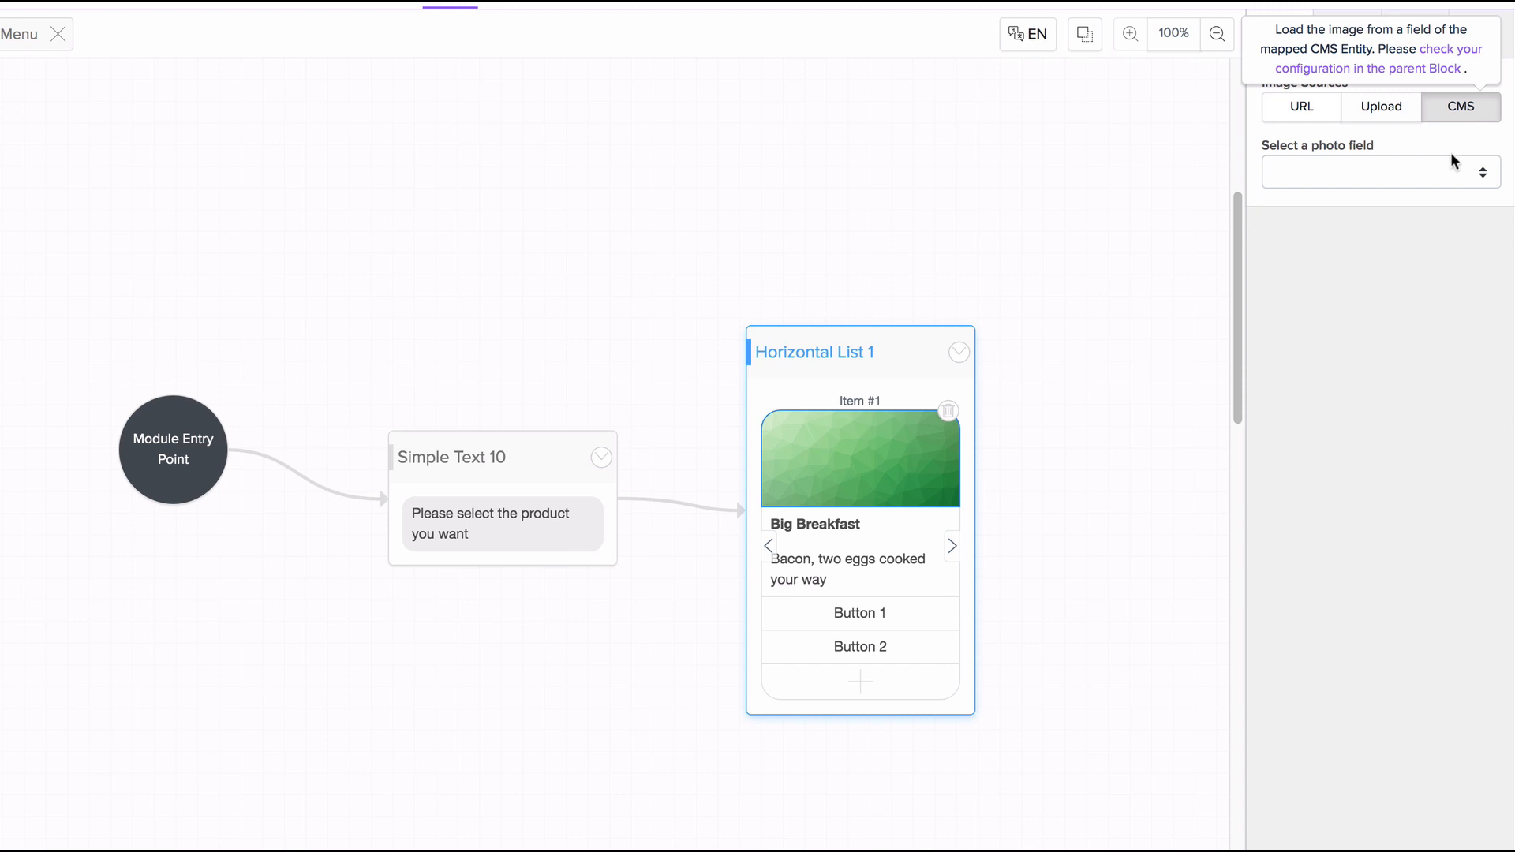
{"action": "left_click", "coordinate": [1441, 173]}
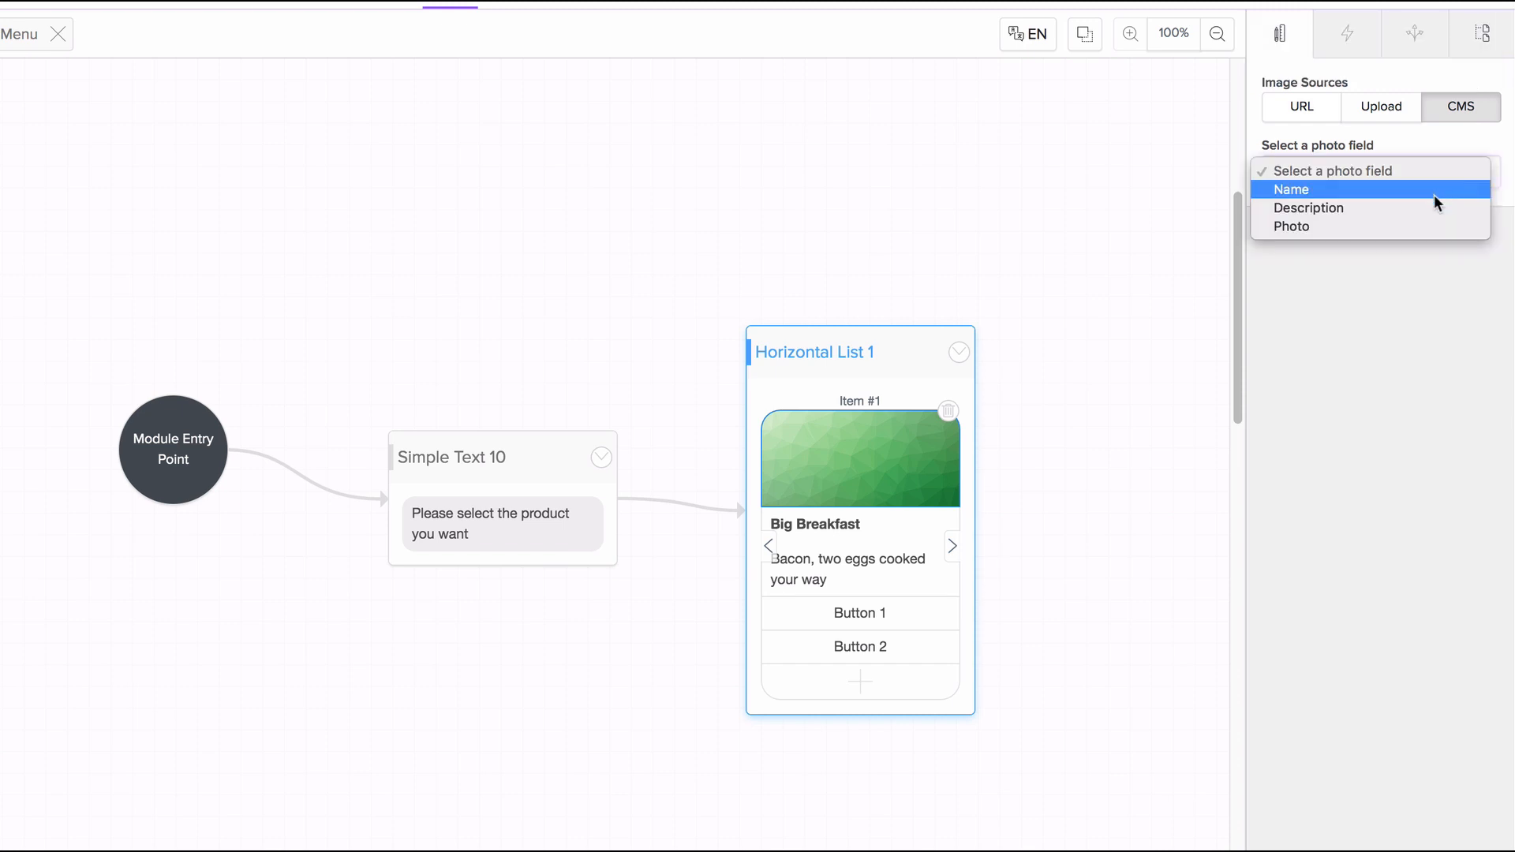
{"action": "left_click", "coordinate": [1419, 225]}
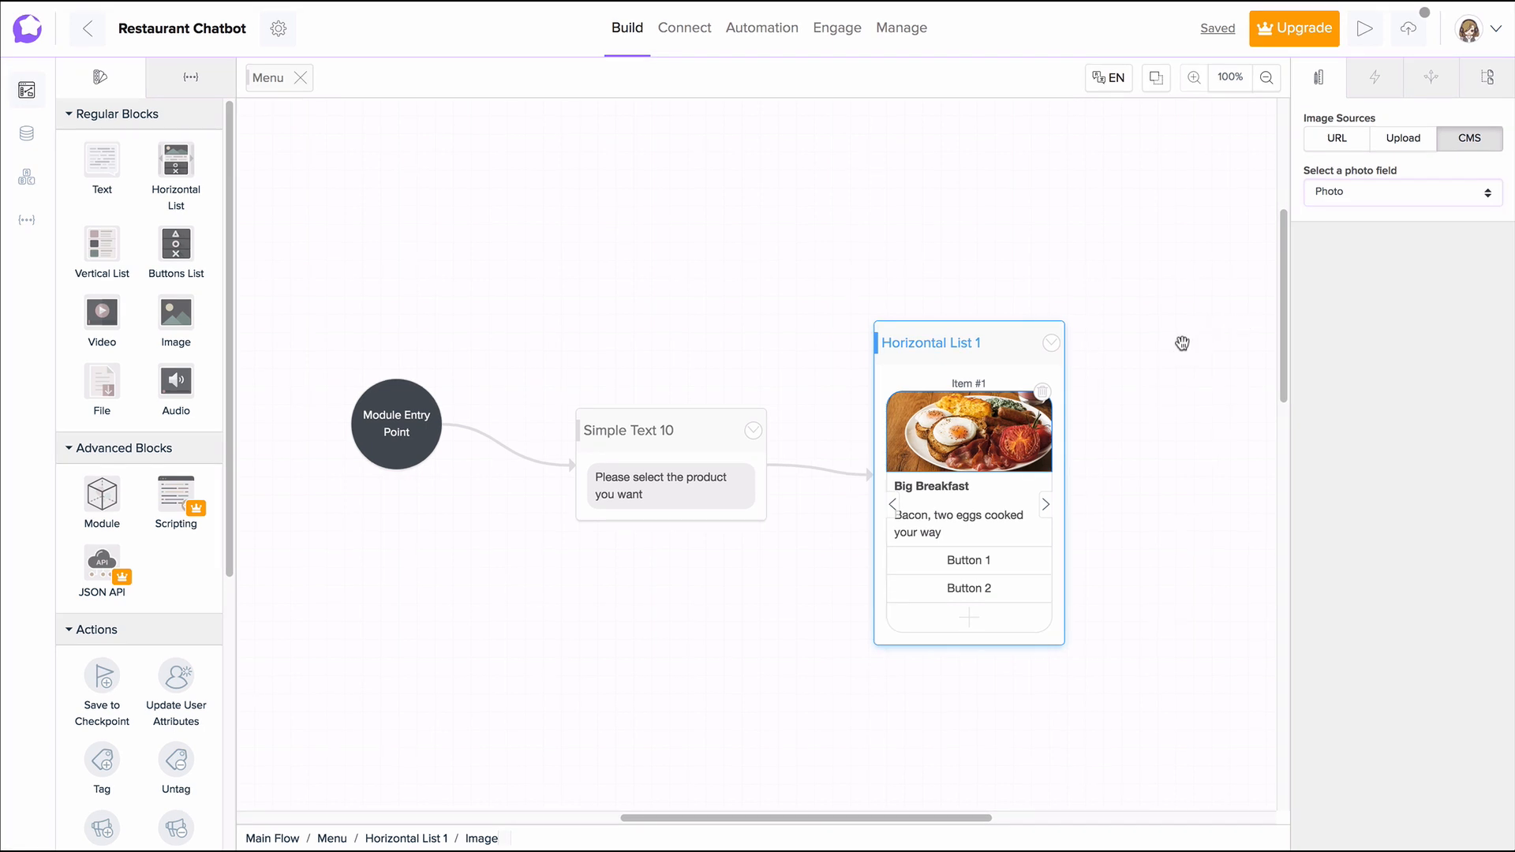
- Add a Text block below Simple Text 10 and set its quick replies to come from the CMS
{"action": "left_click_drag", "start_coordinate": [1162, 389], "coordinate": [1171, 218]}
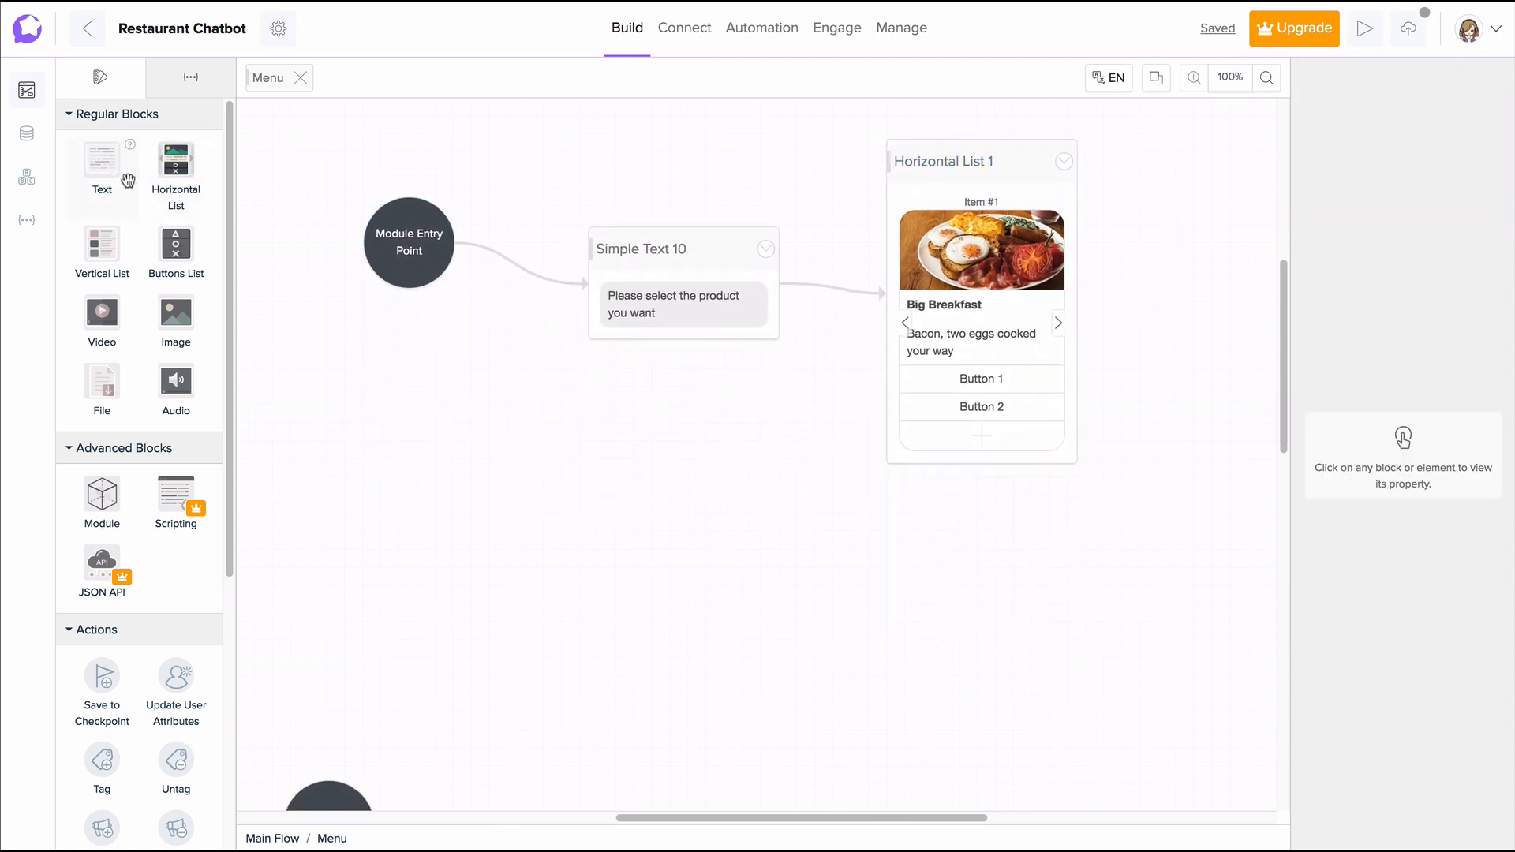
{"action": "left_click_drag", "start_coordinate": [128, 181], "coordinate": [652, 474]}
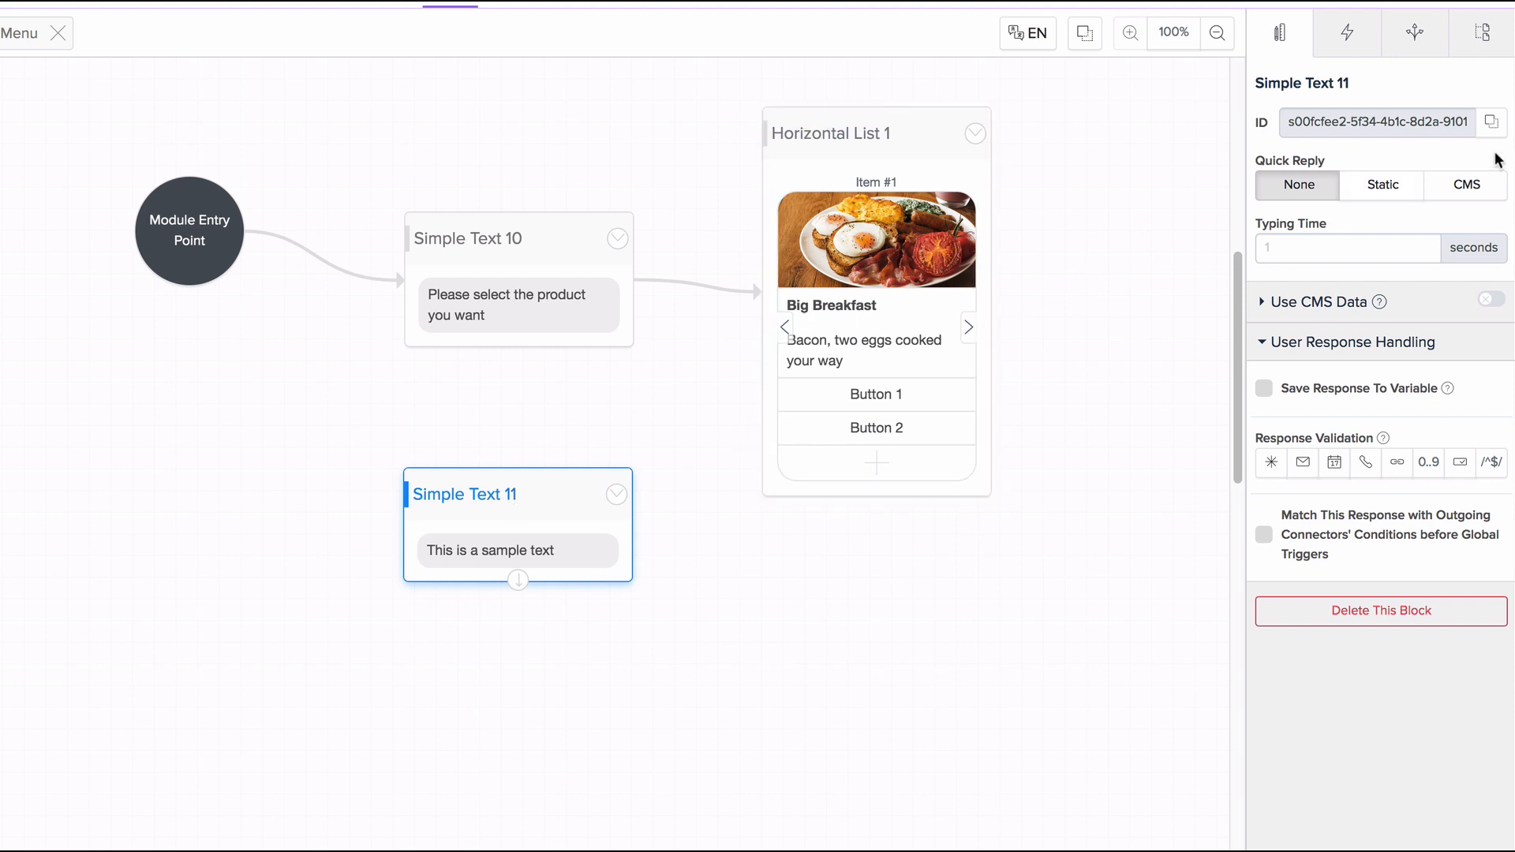
{"action": "left_click", "coordinate": [1465, 194]}
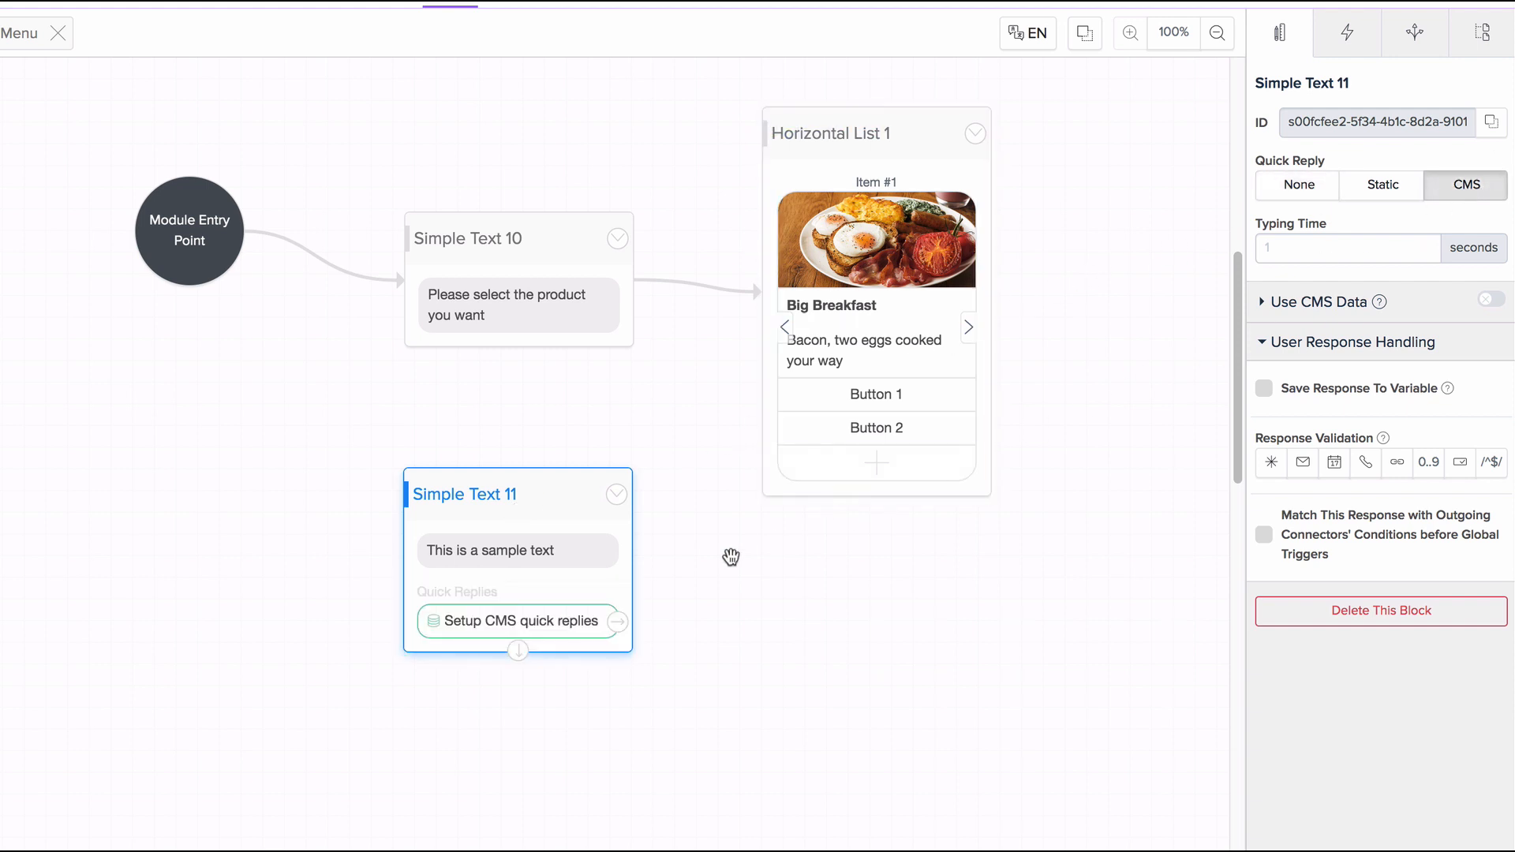
- Set Product as the entity for the CMS quick replies of Simple Text 11
{"action": "left_click", "coordinate": [547, 617]}
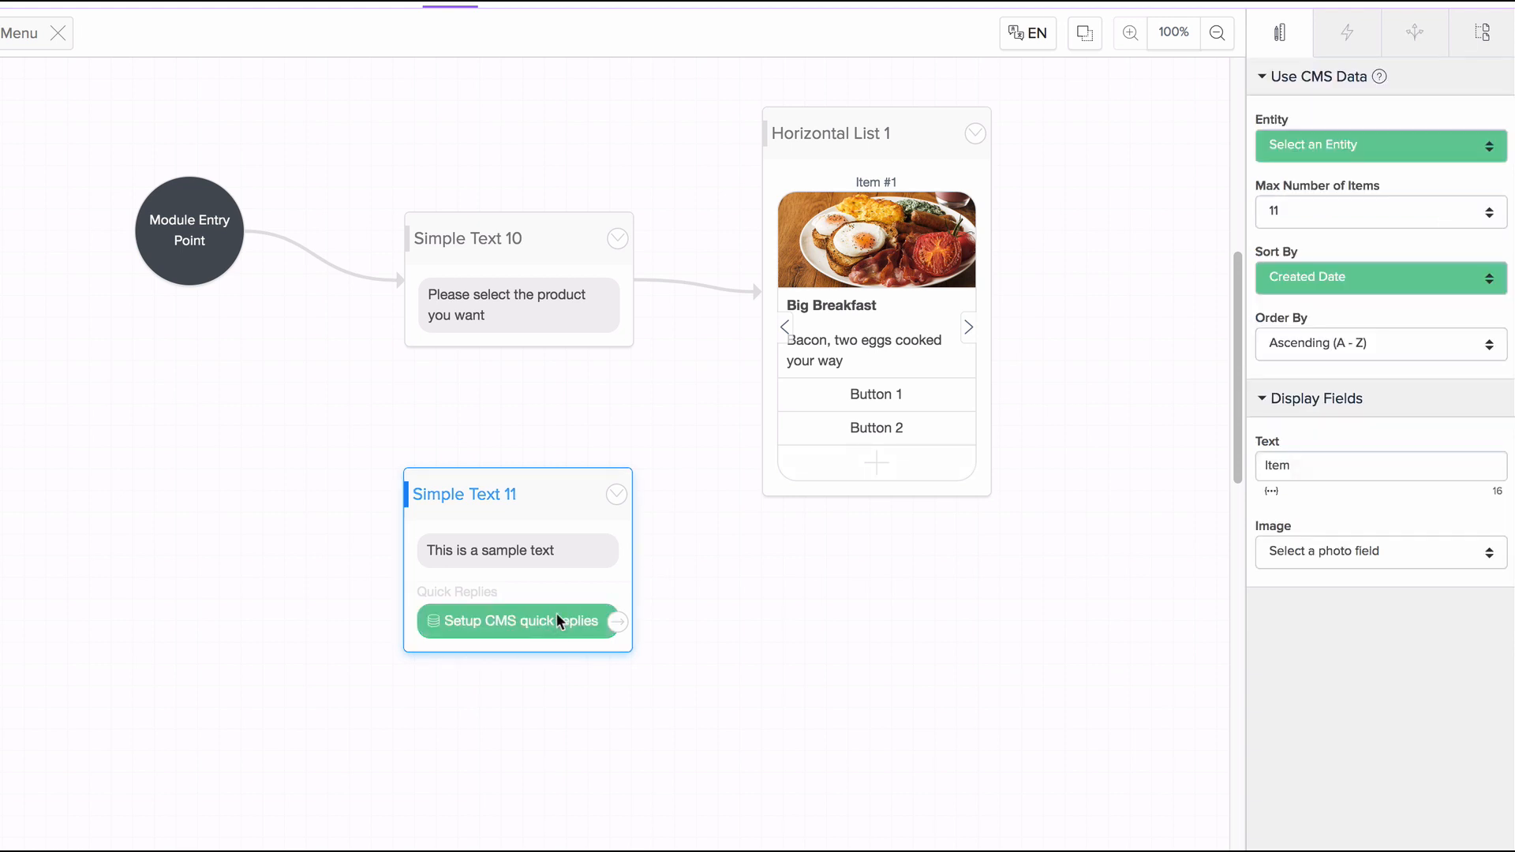
{"action": "left_click", "coordinate": [1337, 140]}
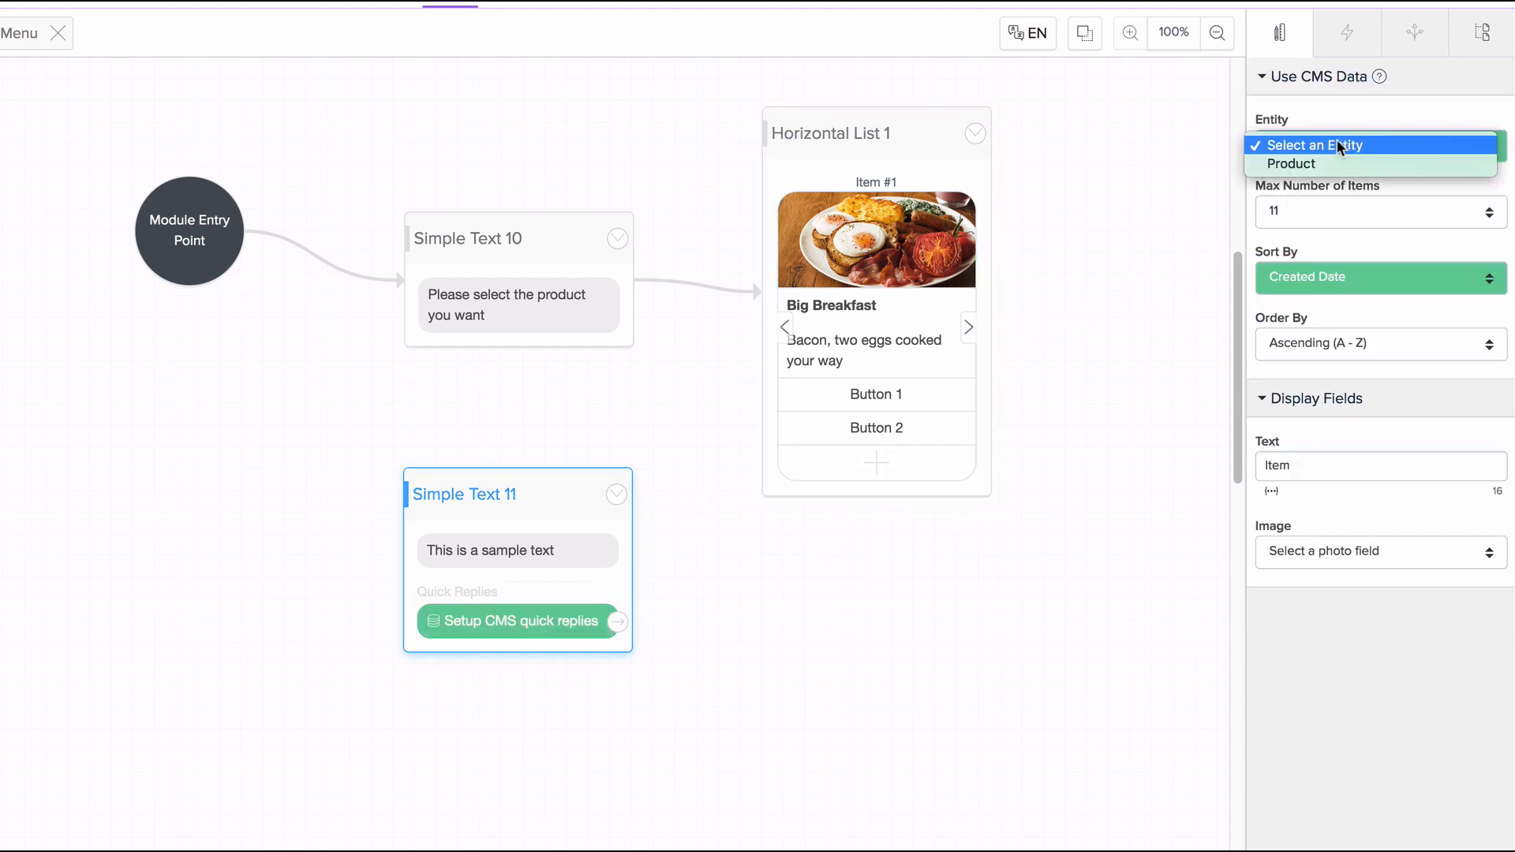
{"action": "left_click", "coordinate": [1339, 163]}
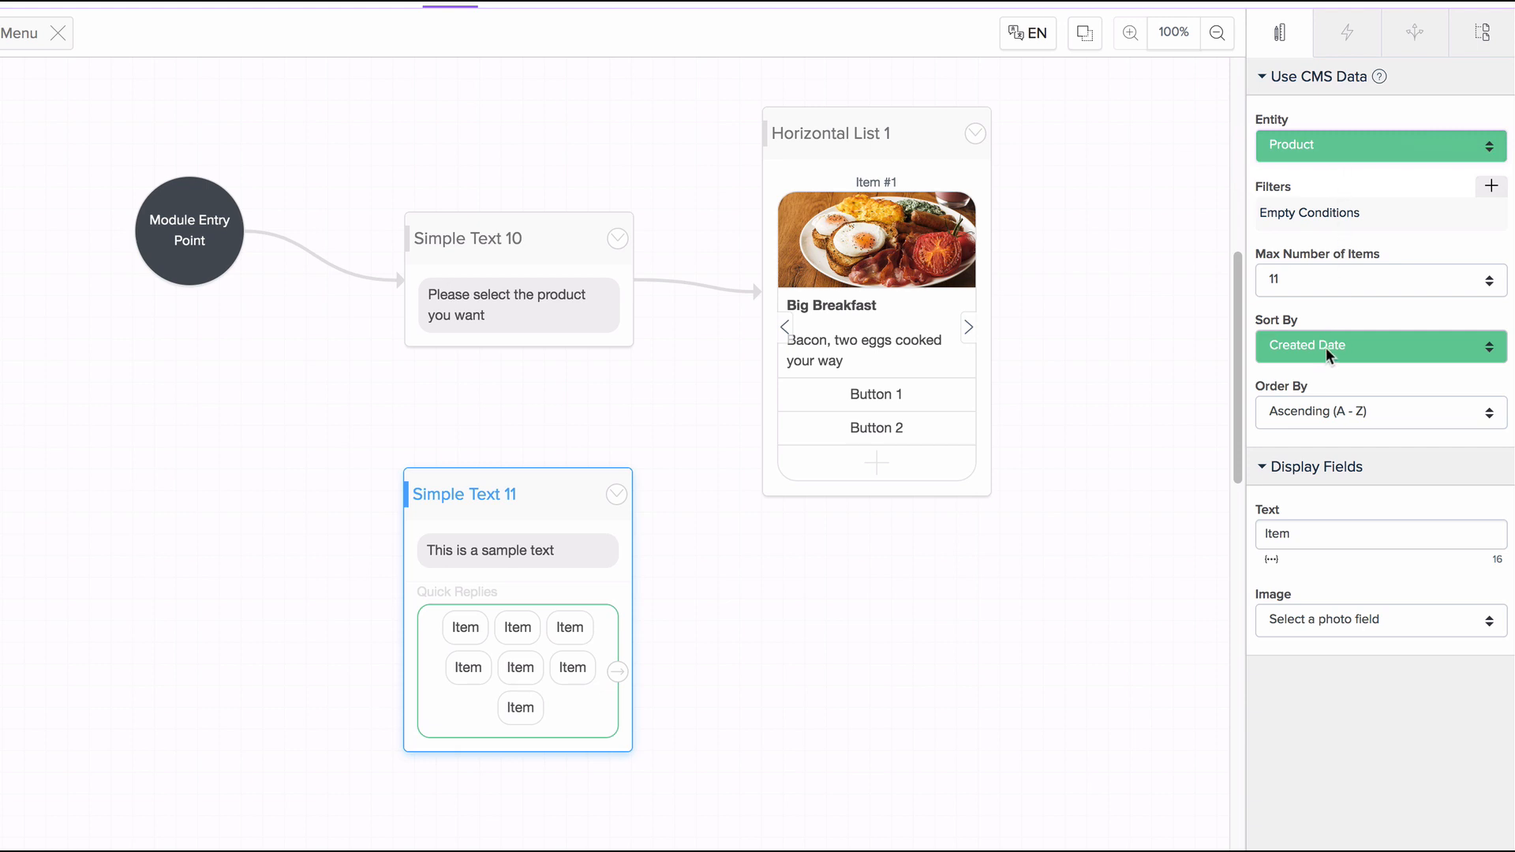
- Set the quick replies' display text to {entity.name} and their image to the Photo field
{"action": "double_click", "coordinate": [1318, 534]}
{"action": "left_click", "coordinate": [1272, 559]}
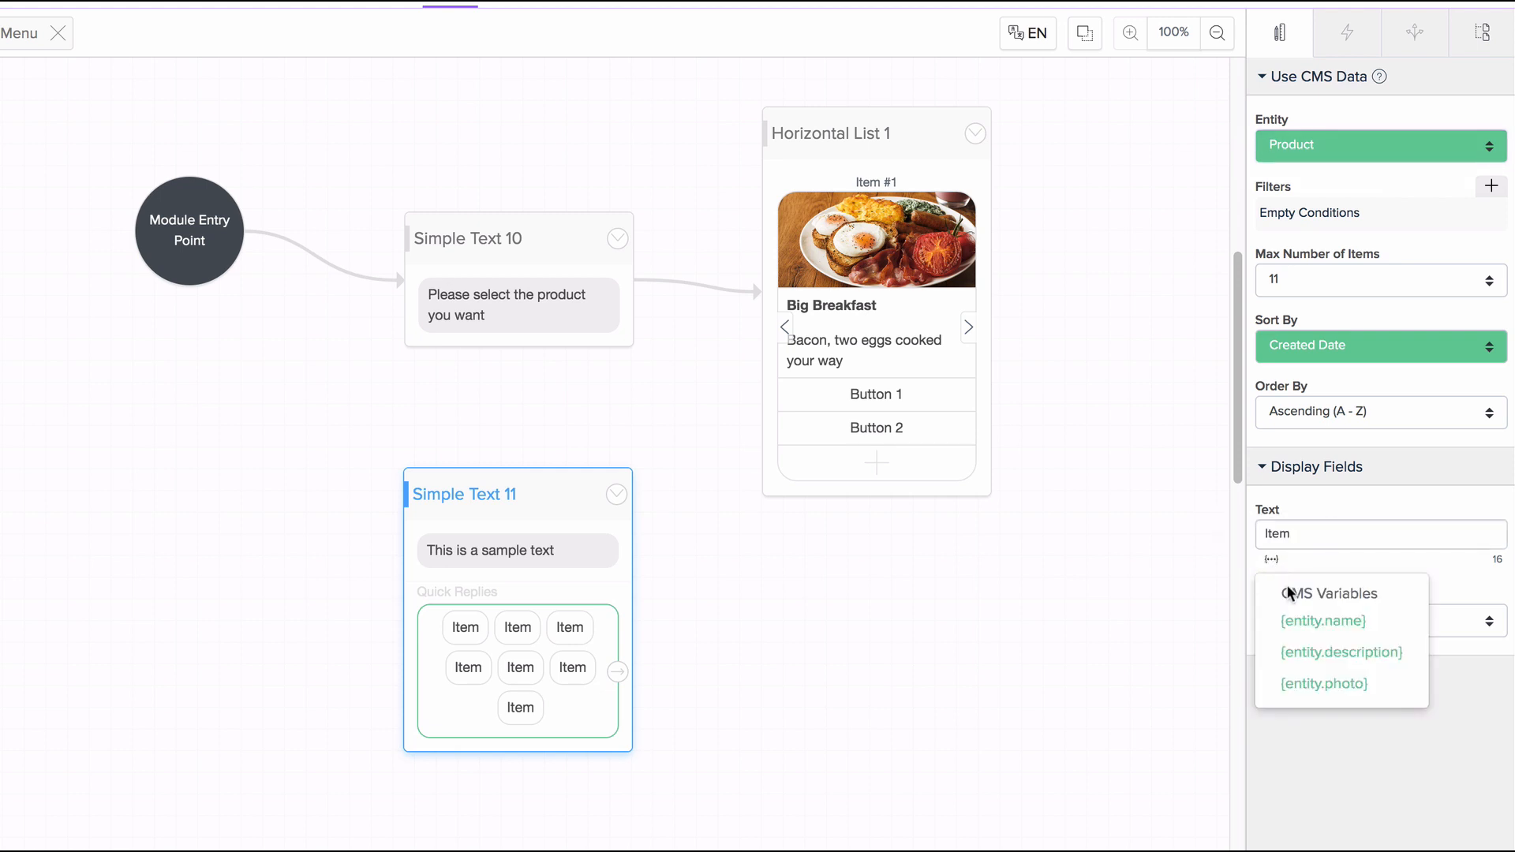
{"action": "left_click", "coordinate": [1298, 618]}
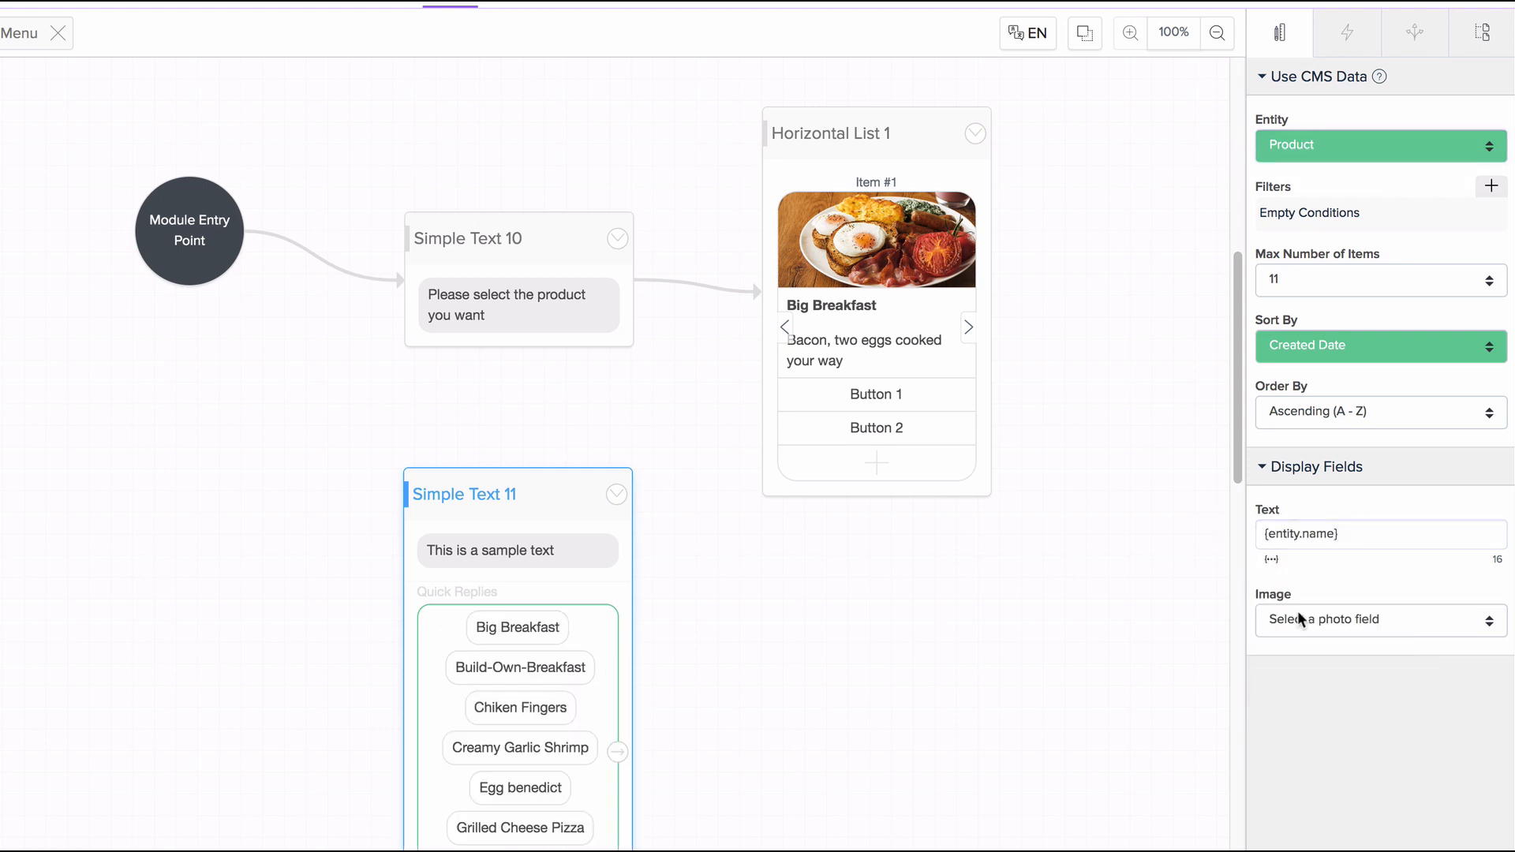
{"action": "left_click", "coordinate": [1302, 616]}
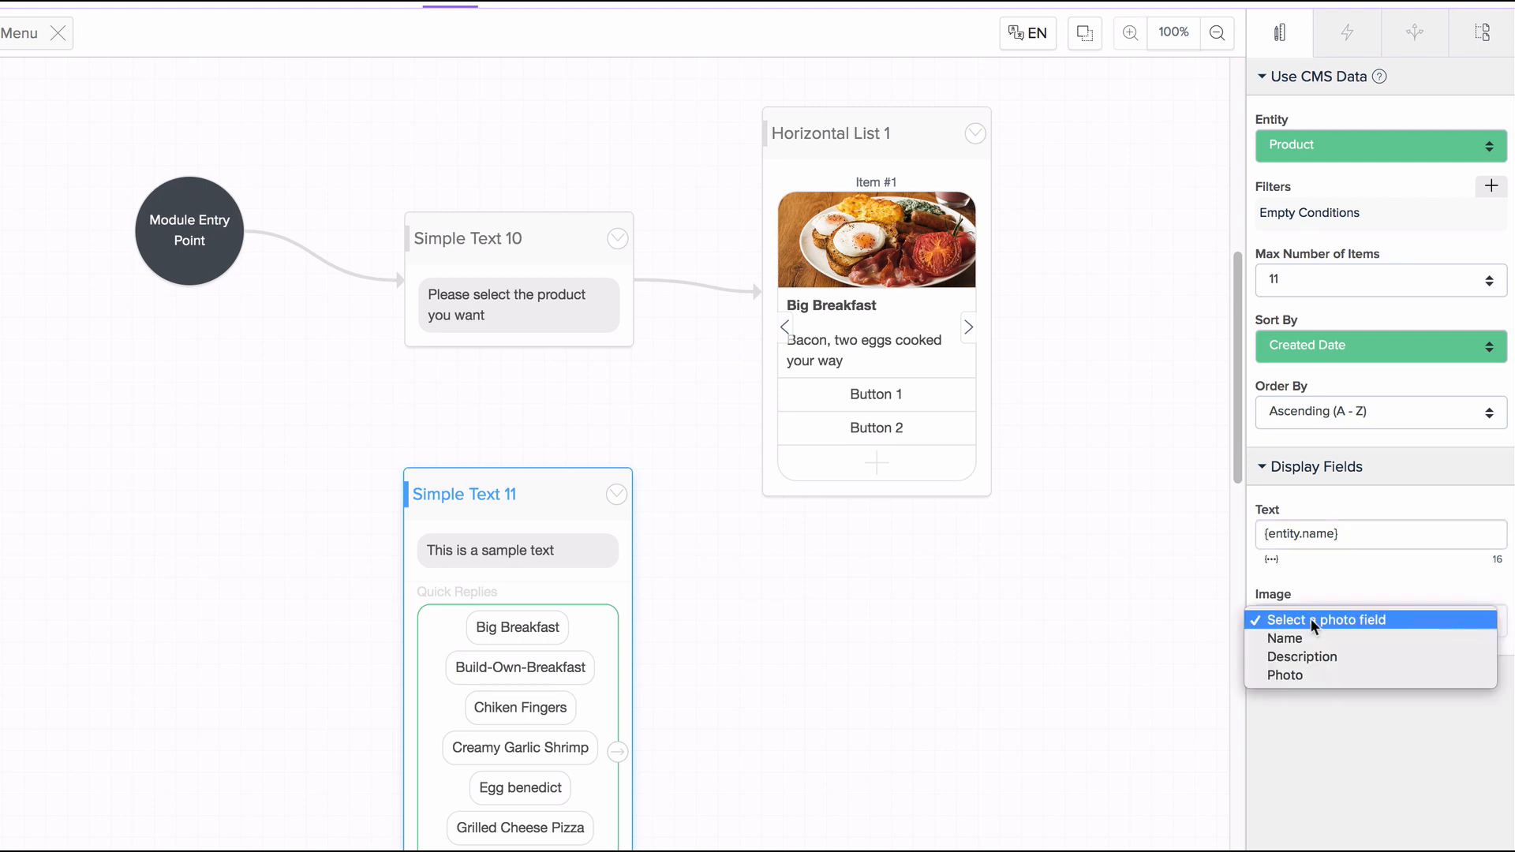
{"action": "left_click", "coordinate": [1321, 675]}
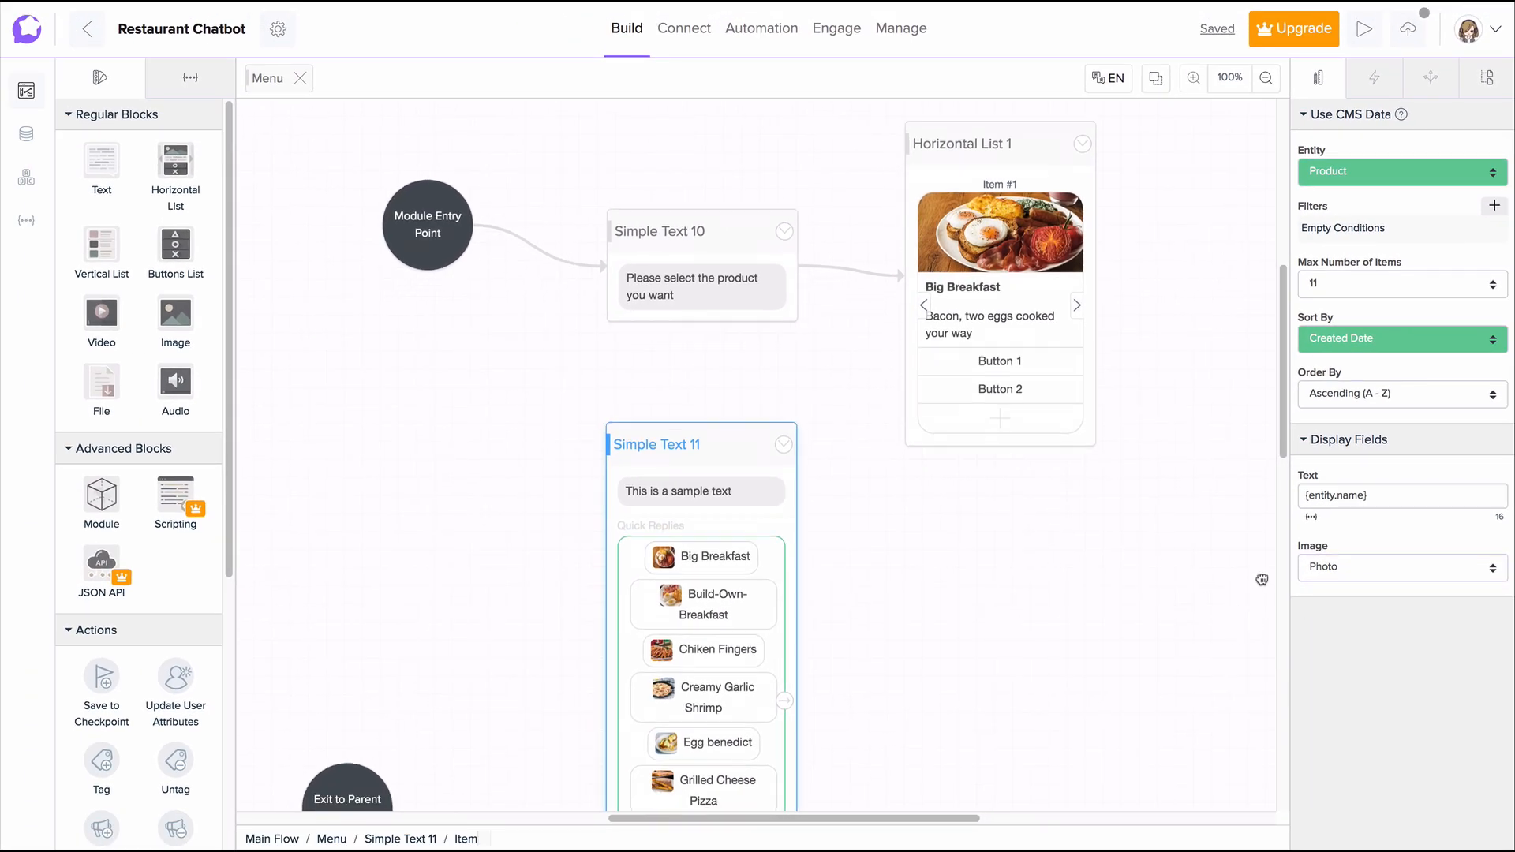
{"action": "left_click", "coordinate": [1262, 580]}
{"action": "left_click_drag", "start_coordinate": [783, 418], "coordinate": [781, 340]}
{"action": "left_click", "coordinate": [881, 376]}
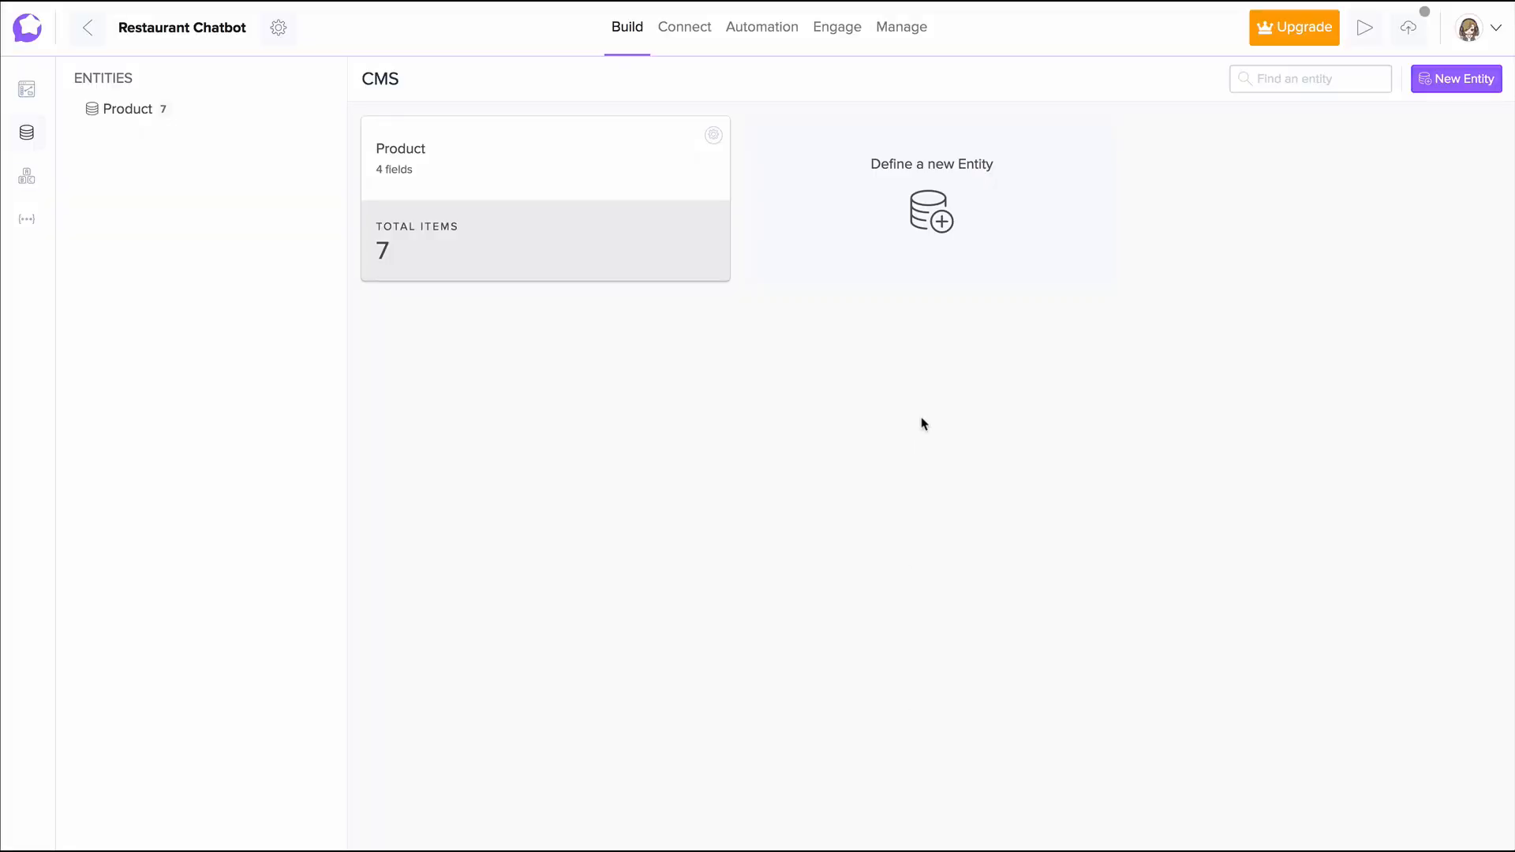
- Define a new CMS entity named "Category"
{"action": "left_click", "coordinate": [938, 248]}
{"action": "type", "text": "C"}
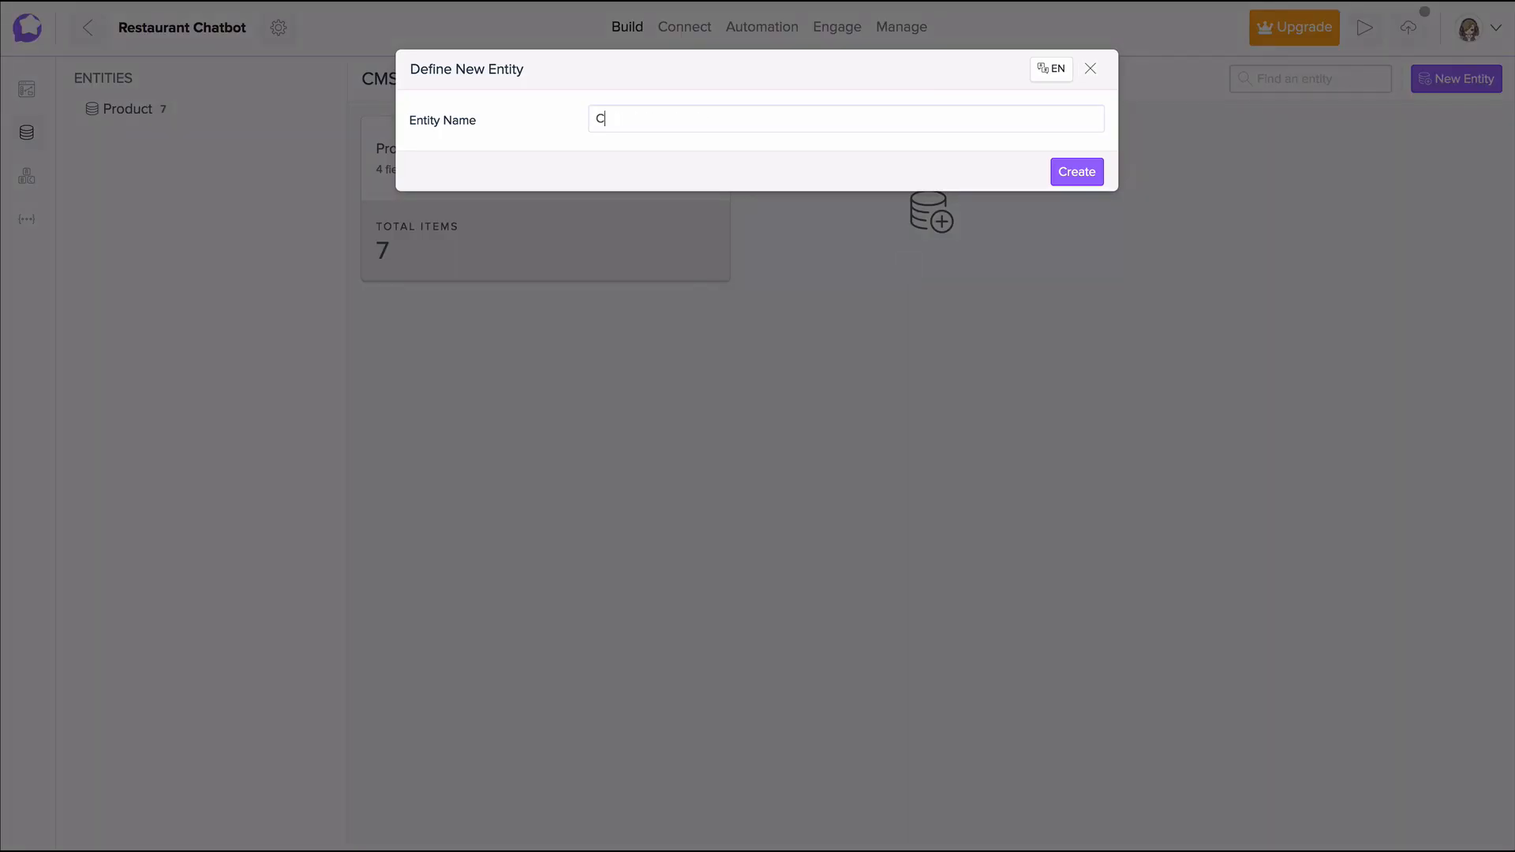
{"action": "type", "text": "ategory"}
{"action": "key", "text": "Return"}
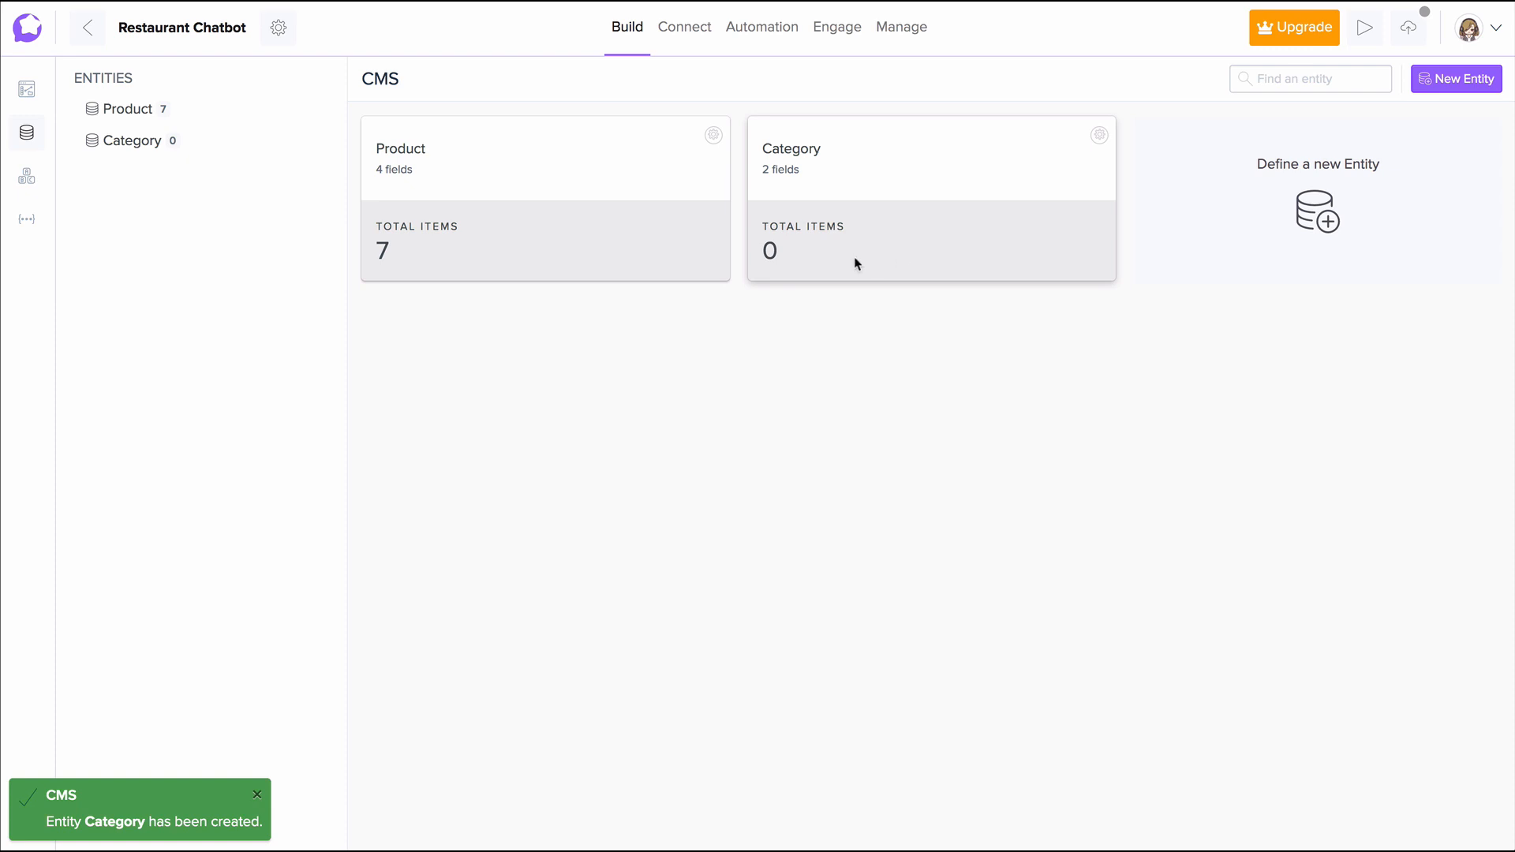
- Open the Category entity and create the items "Breakfast" and "Kid" with status Enabled
{"action": "left_click_drag", "start_coordinate": [835, 223], "coordinate": [856, 200]}
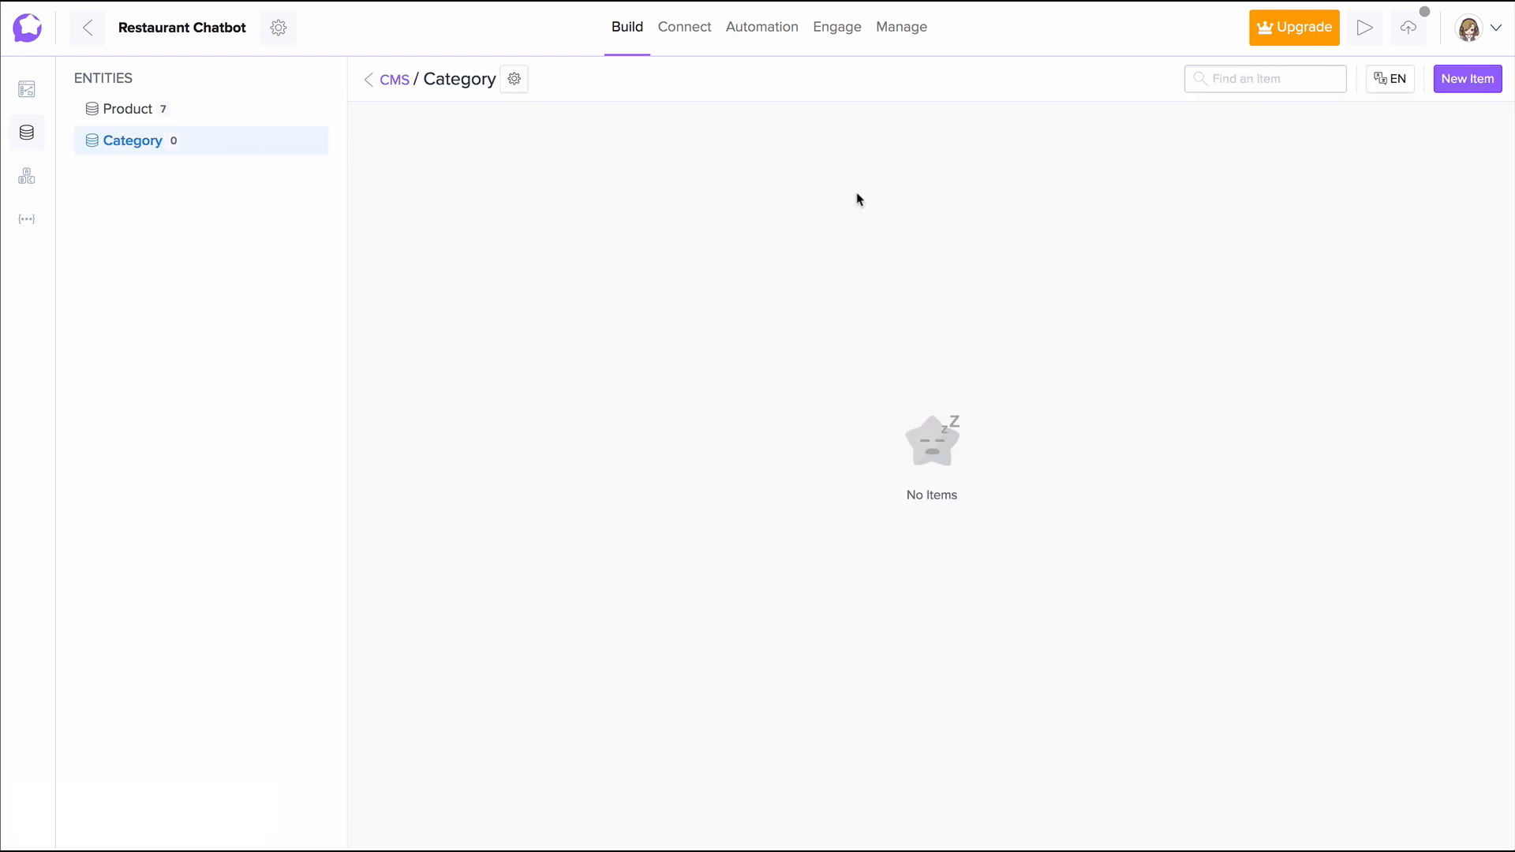
{"action": "left_click", "coordinate": [1451, 81]}
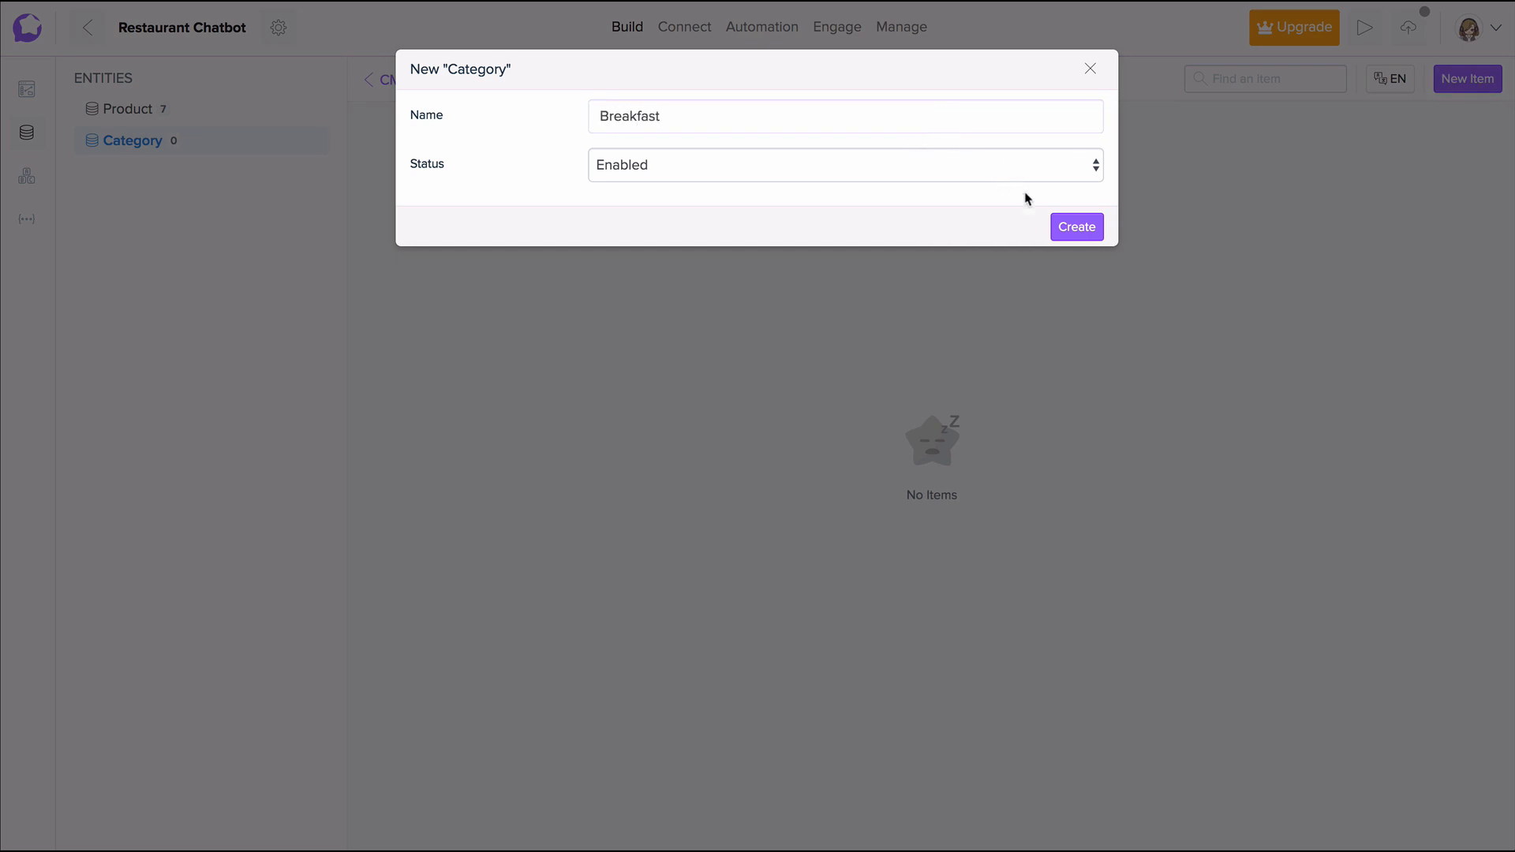
{"action": "left_click", "coordinate": [1070, 229]}
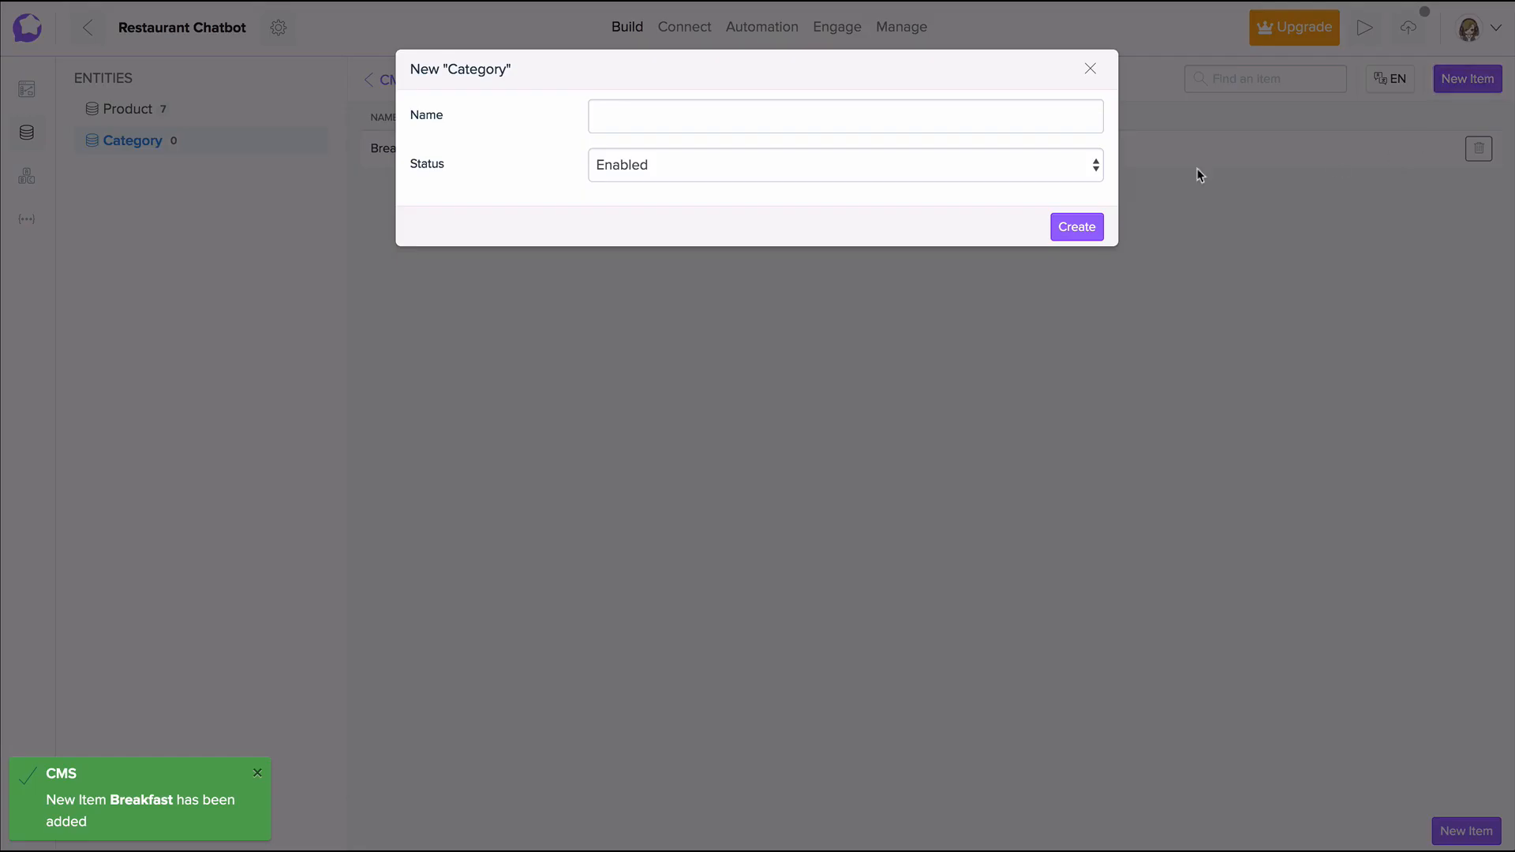
{"action": "type", "text": "Kid"}
{"action": "key", "text": "Return"}
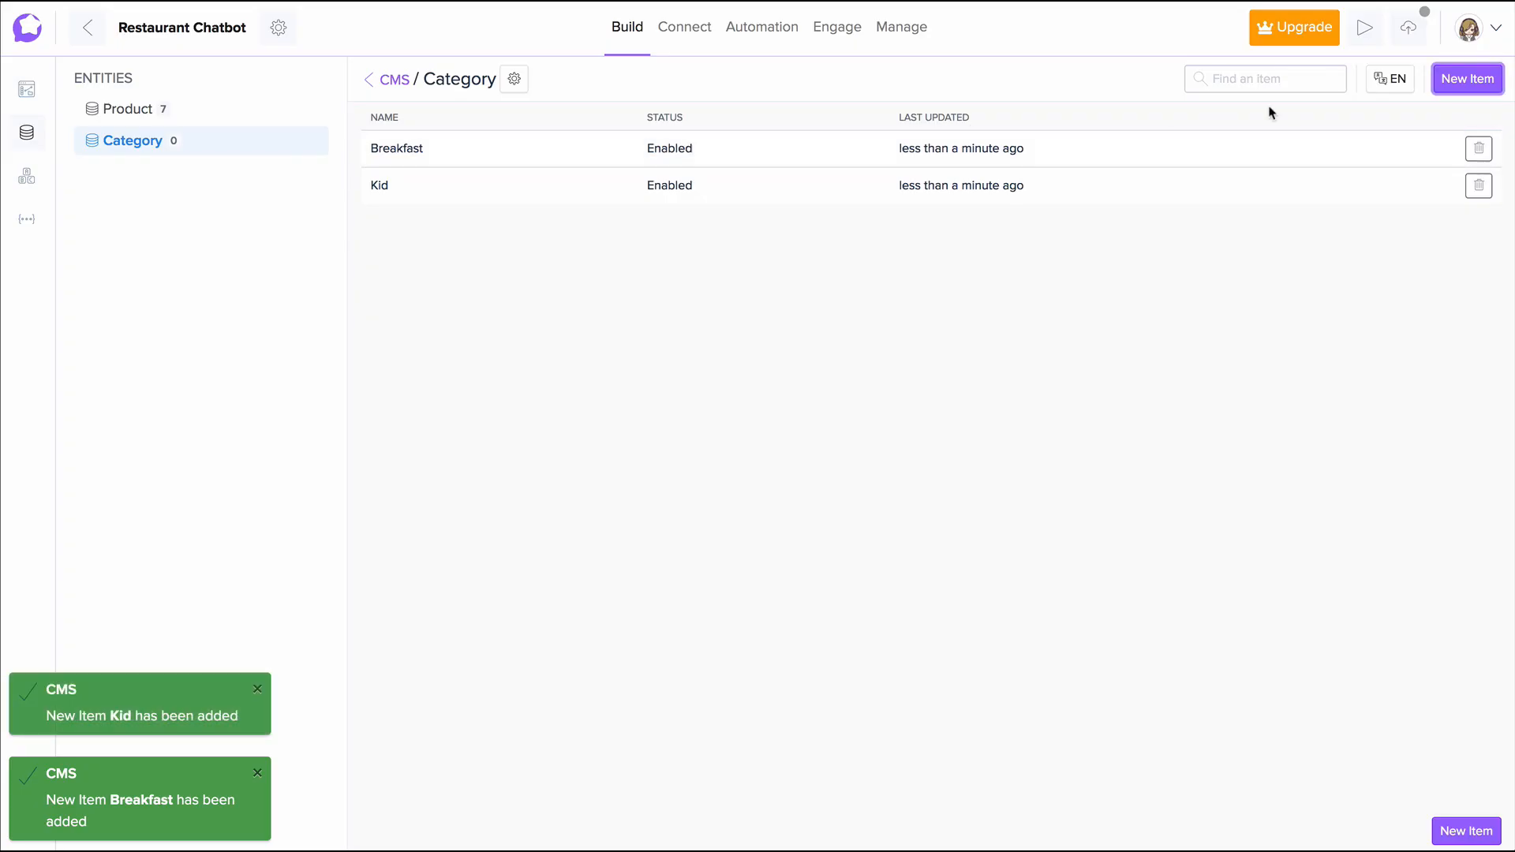
- Create a Category item named "Lunch" with status Enabled
{"action": "left_click", "coordinate": [1499, 85]}
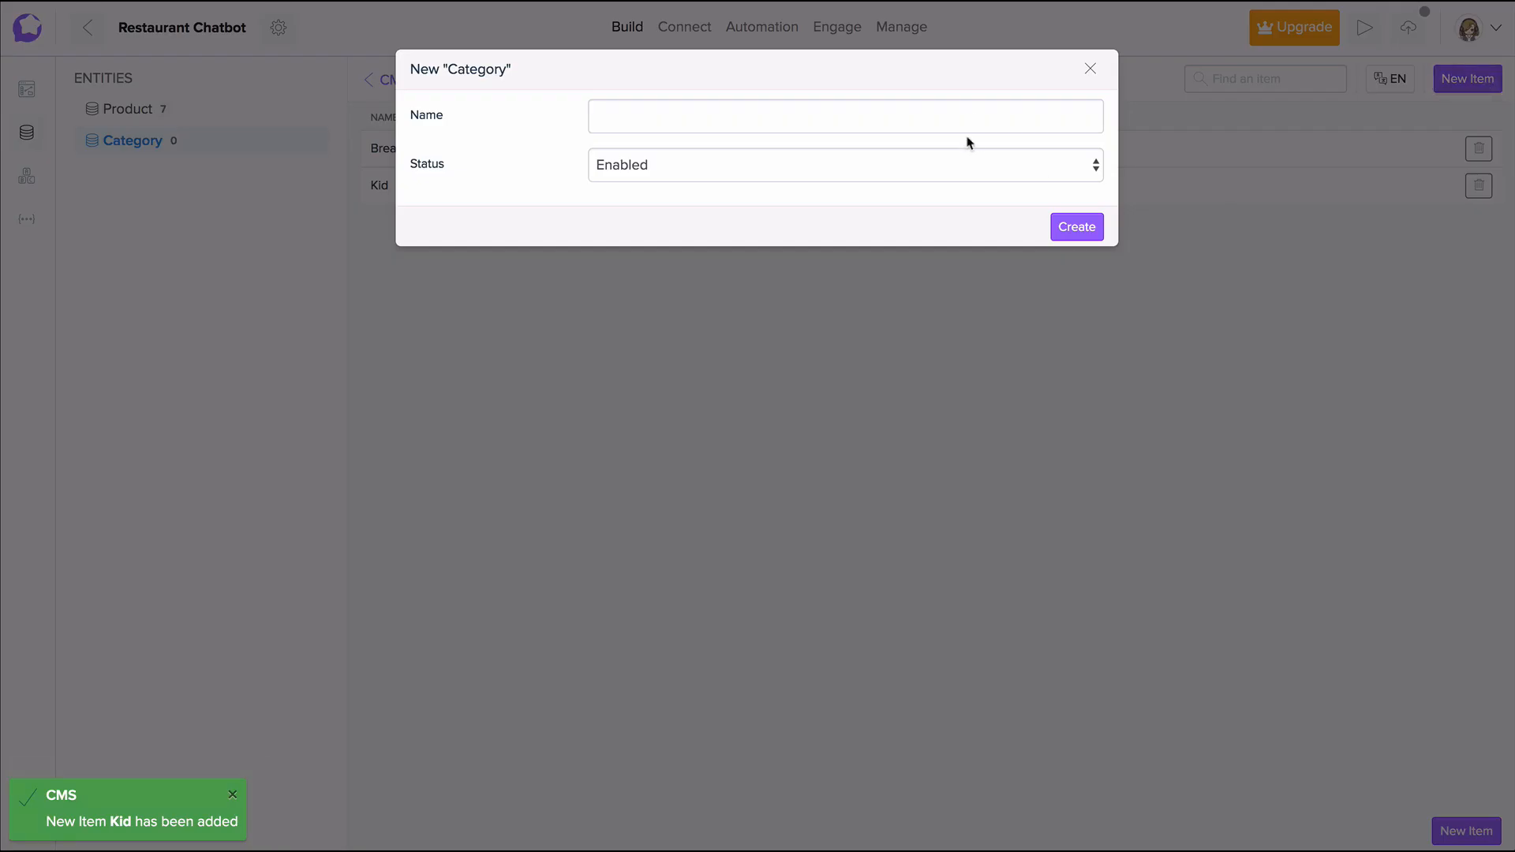
{"action": "left_click", "coordinate": [971, 119]}
{"action": "type", "text": "Lunch"}
{"action": "key", "text": "Return"}
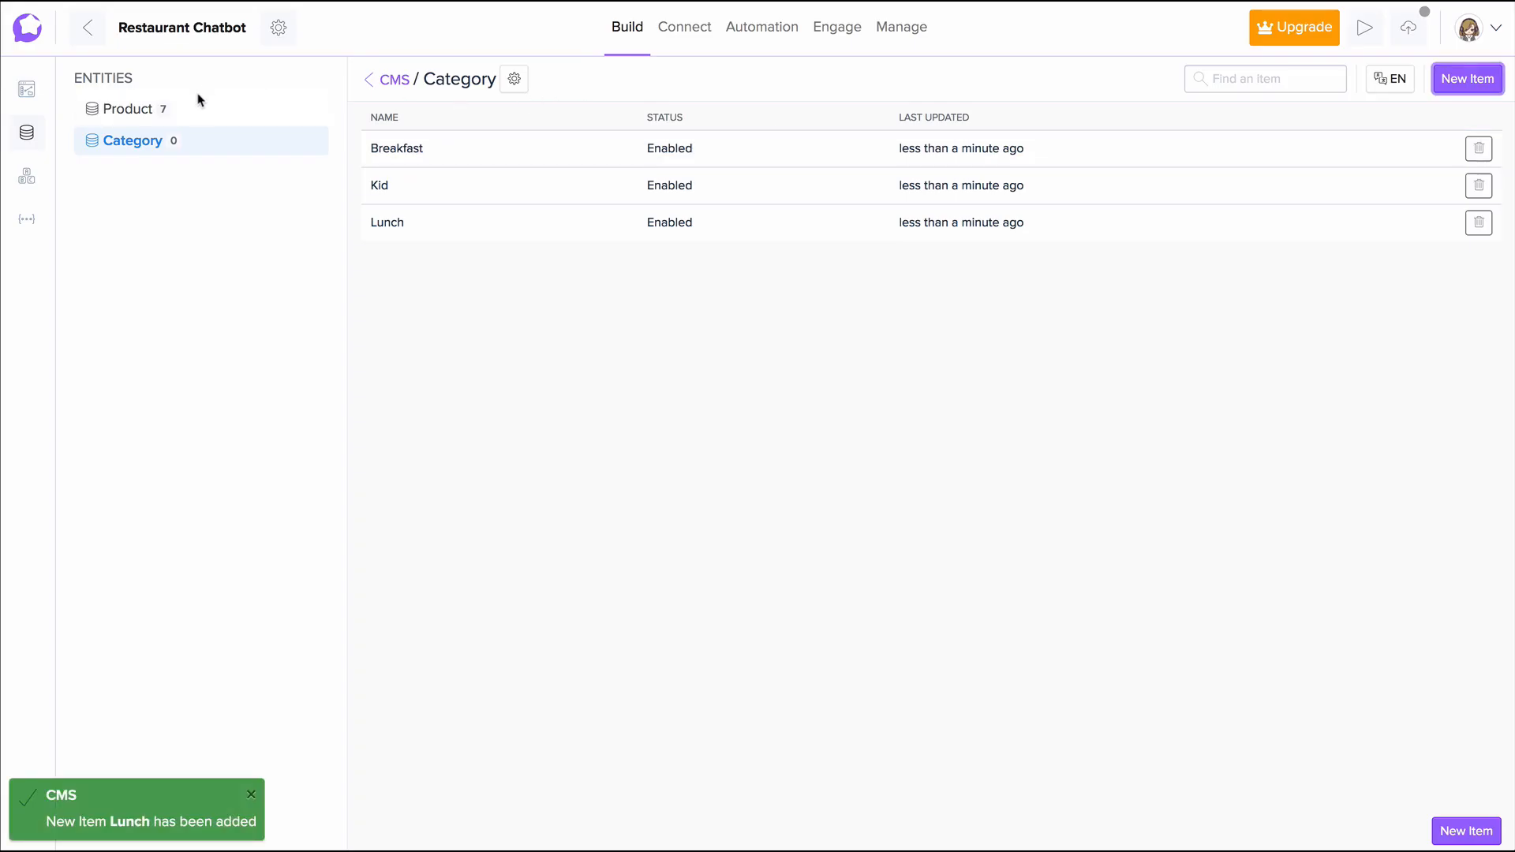
- Add a "Category" form field to the Product entity, of type Entities Reference with entity type Category
{"action": "left_click", "coordinate": [311, 112]}
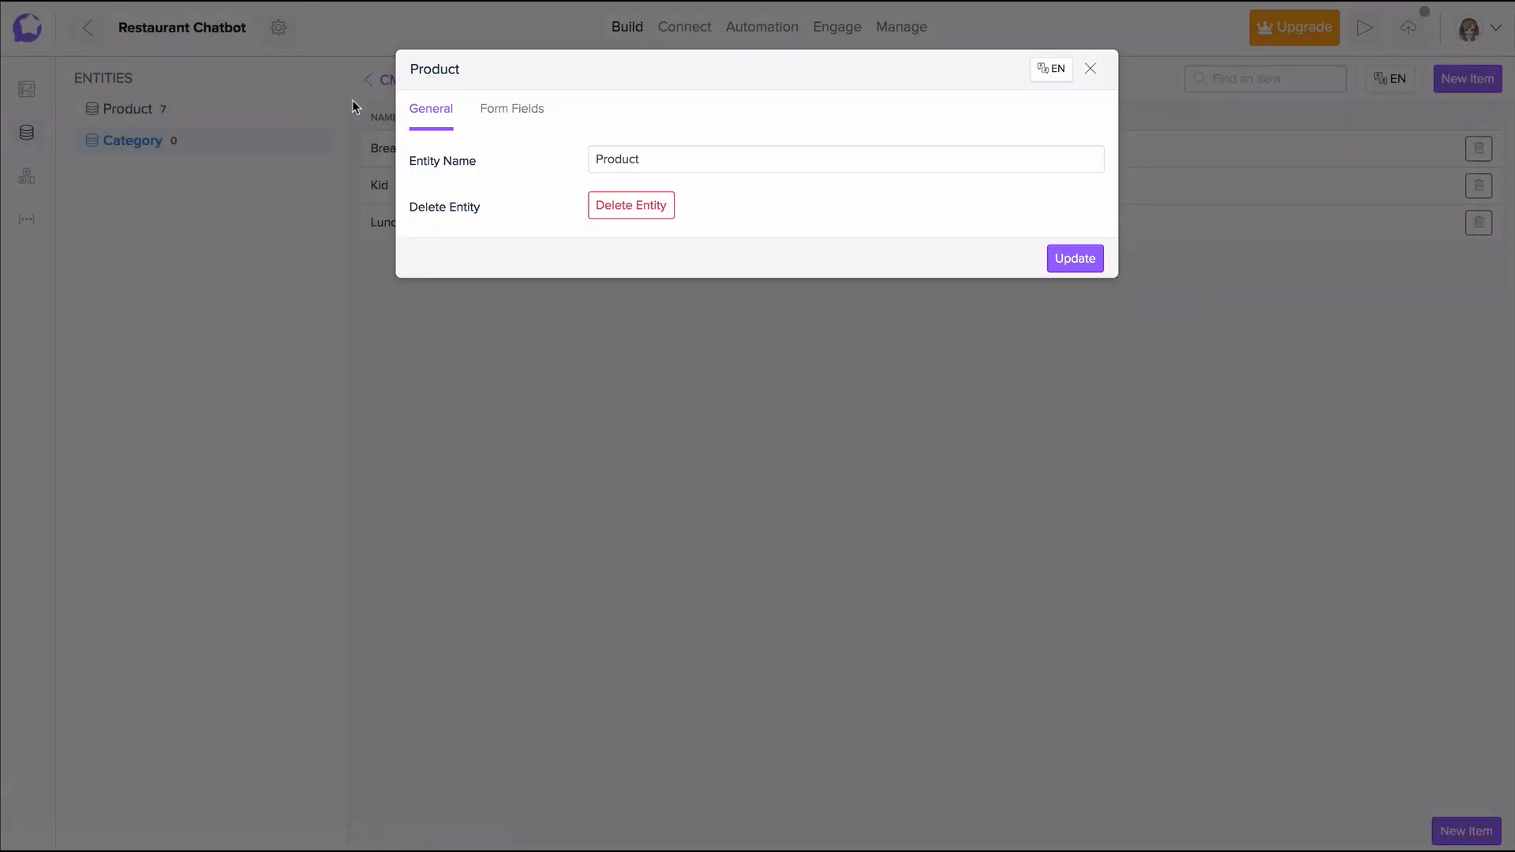
{"action": "left_click", "coordinate": [514, 108]}
{"action": "left_click", "coordinate": [470, 397]}
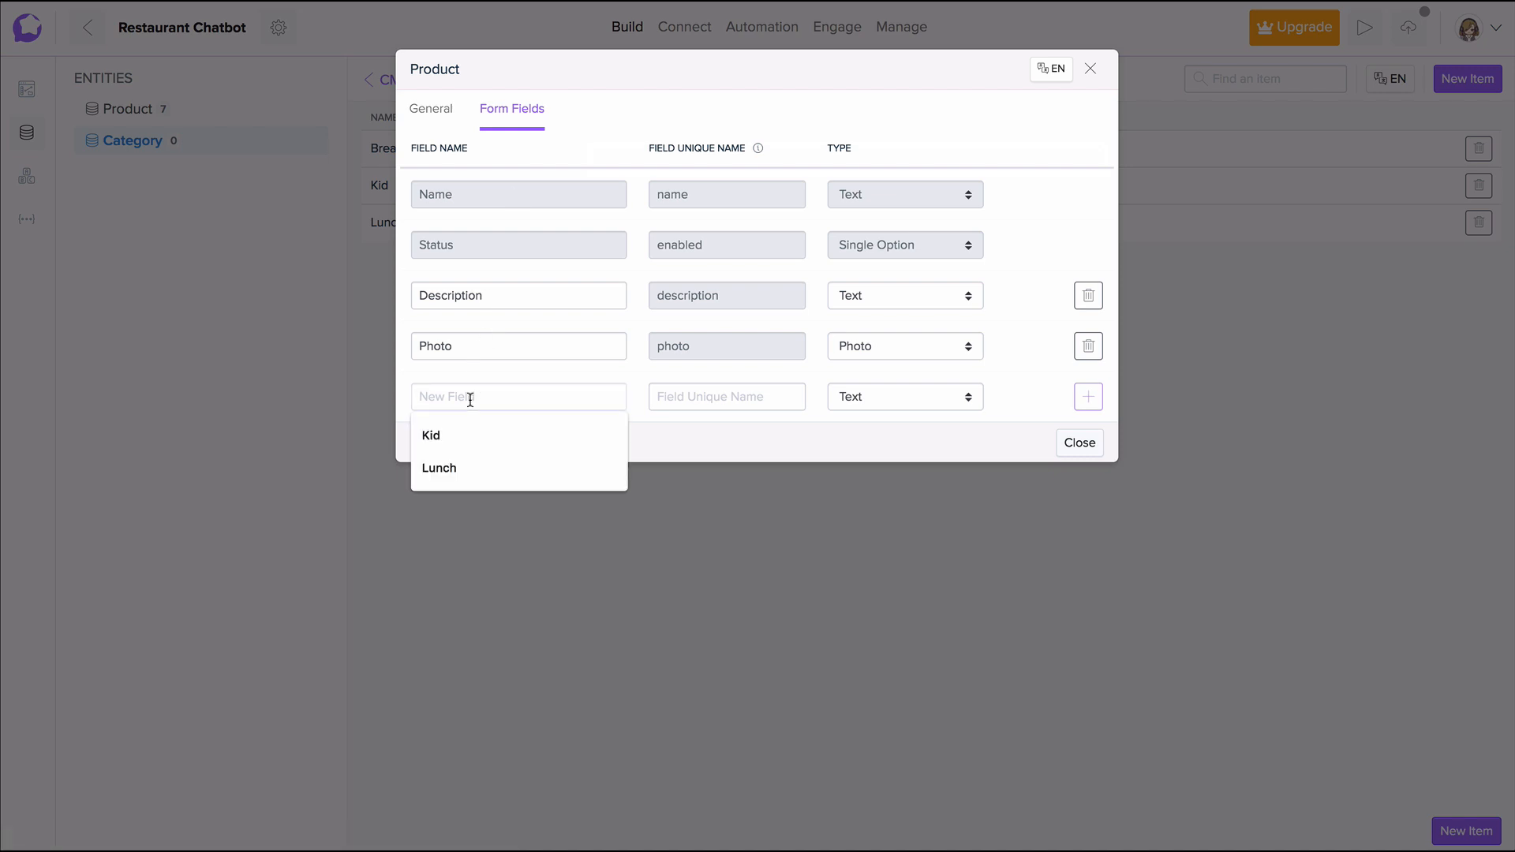
{"action": "type", "text": "Category"}
{"action": "key", "text": "Tab"}
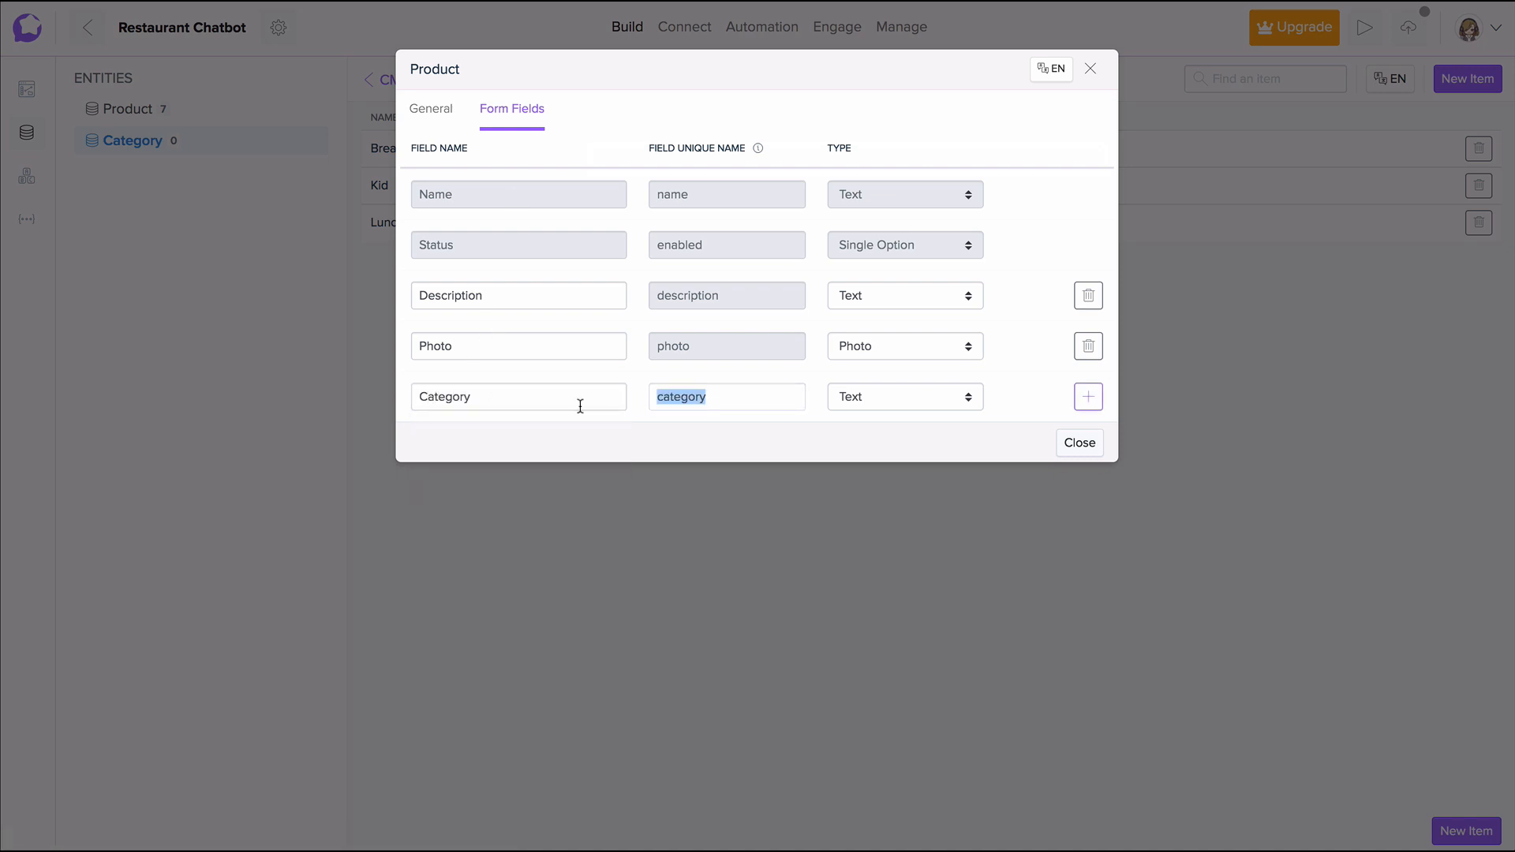
{"action": "left_click", "coordinate": [872, 396]}
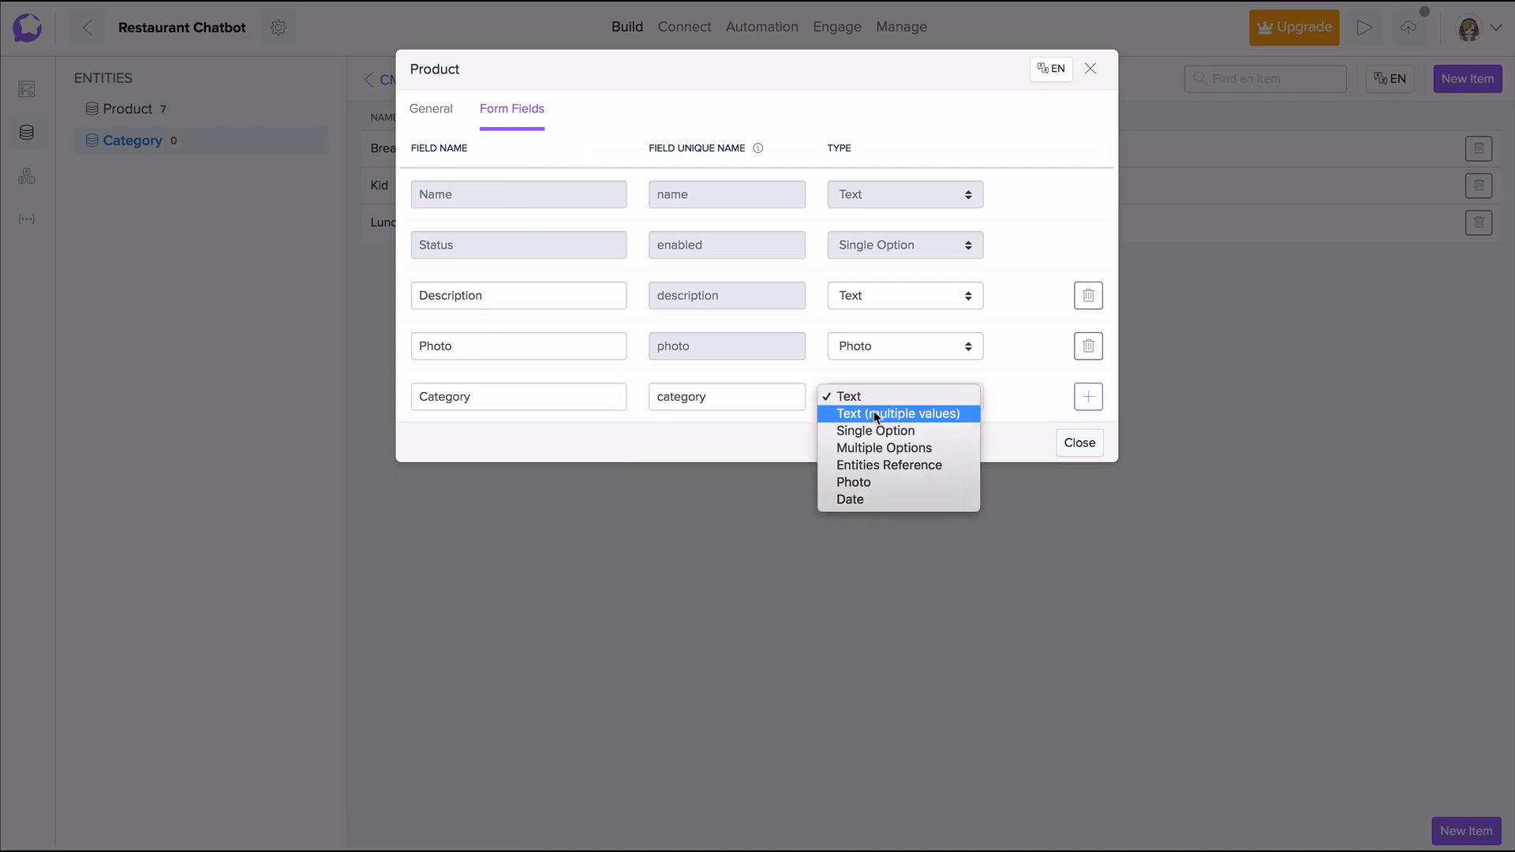
{"action": "left_click", "coordinate": [895, 465]}
{"action": "left_click", "coordinate": [894, 447]}
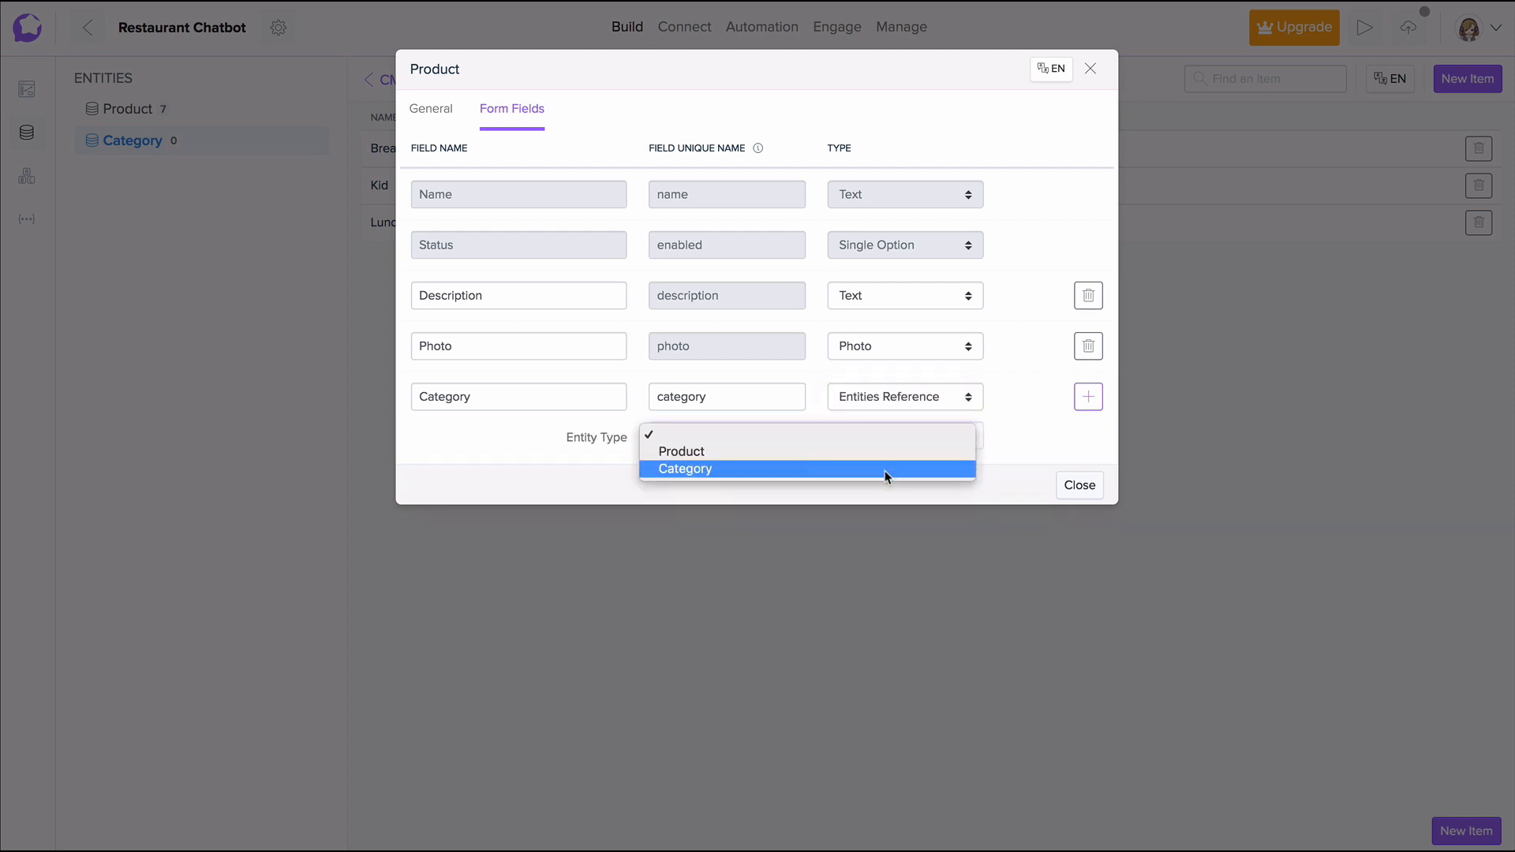
{"action": "left_click", "coordinate": [886, 469]}
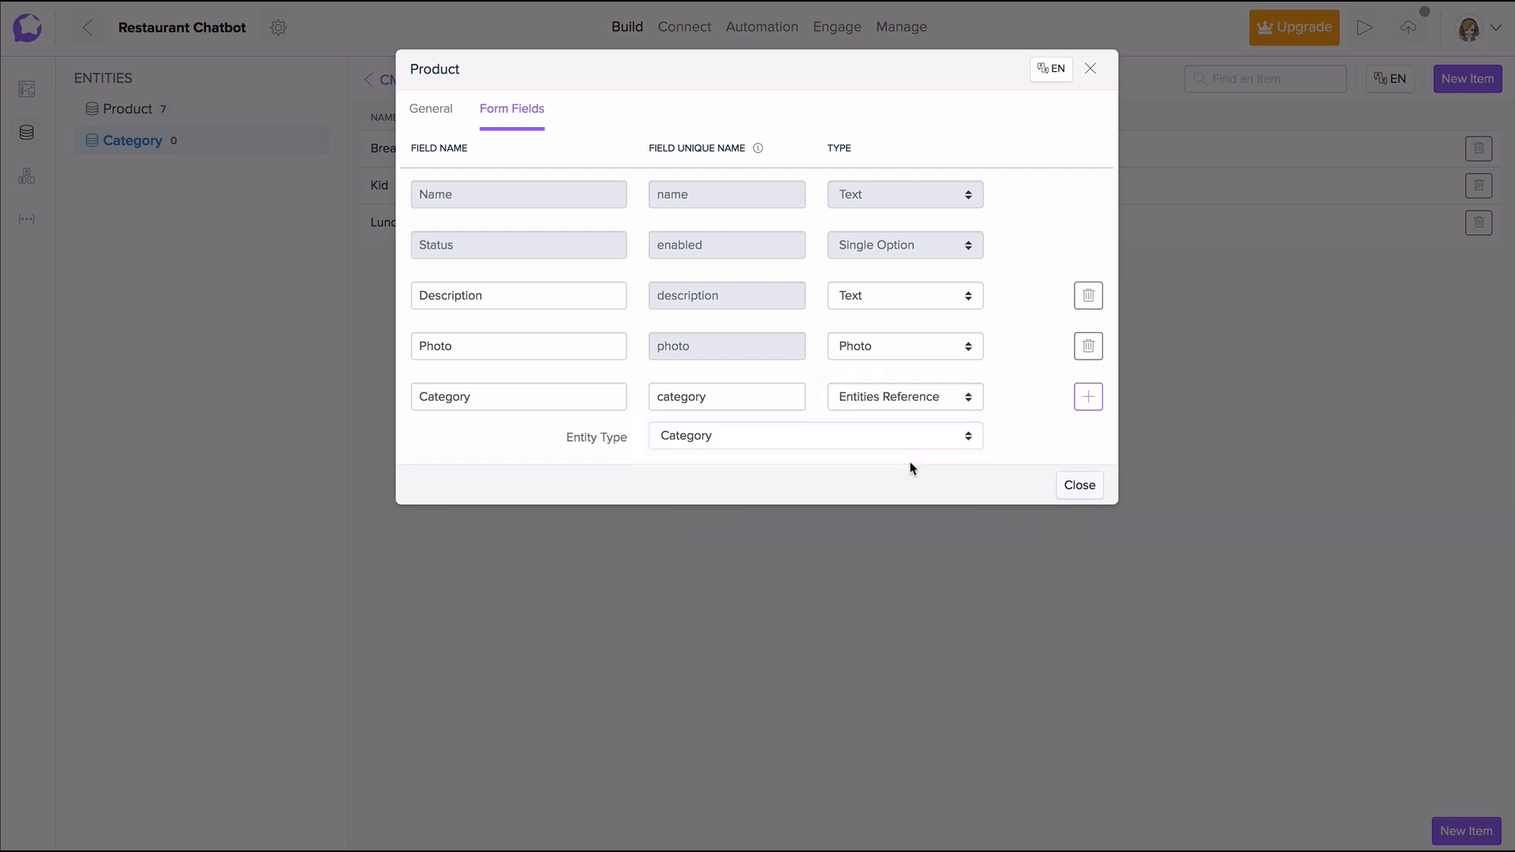
{"action": "left_click", "coordinate": [1080, 399]}
{"action": "left_click", "coordinate": [1080, 536]}
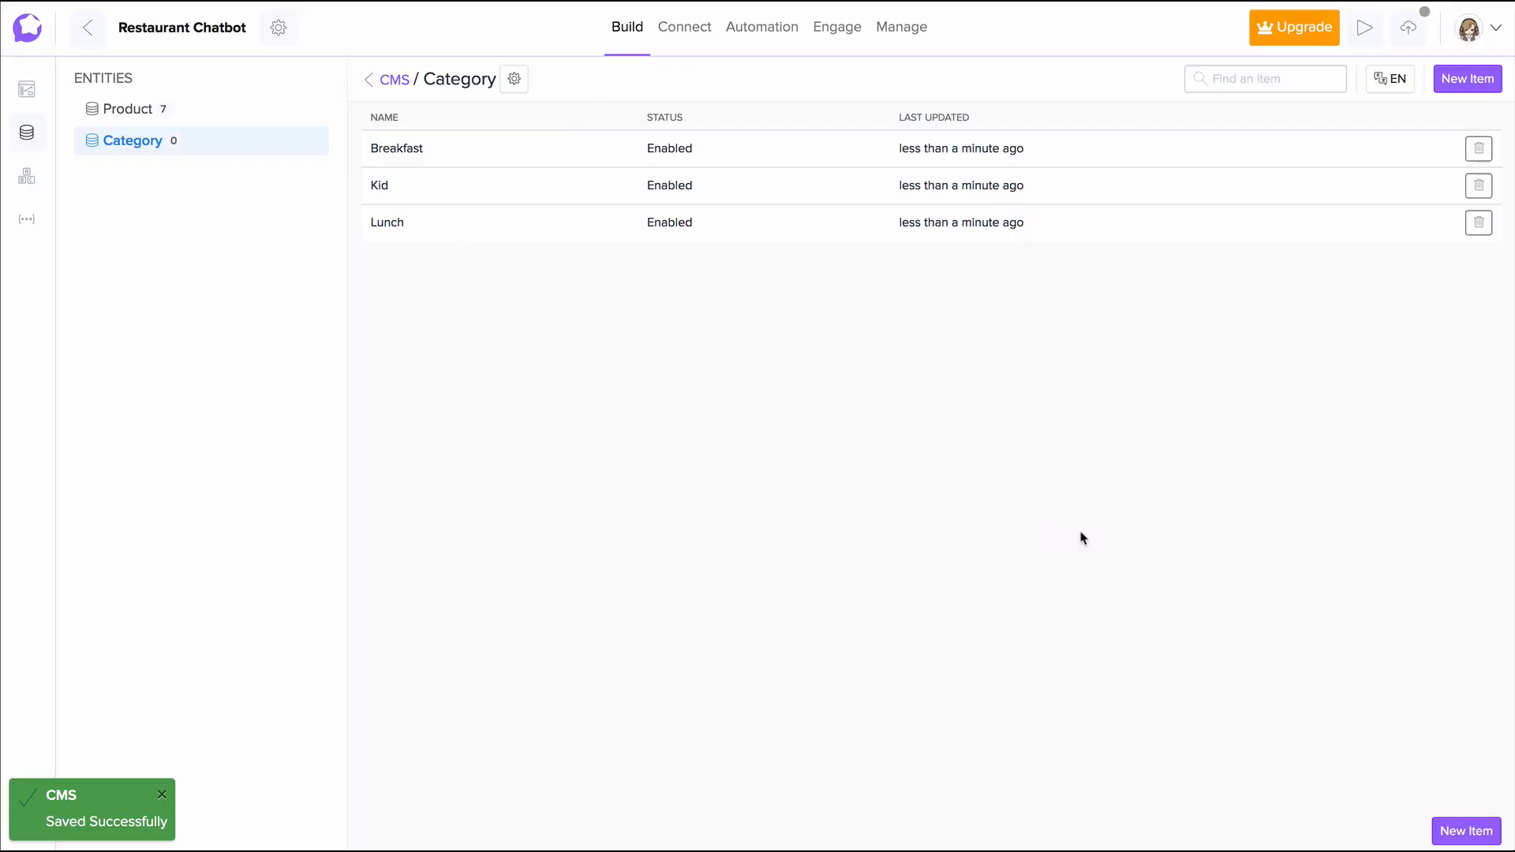
- Open the Product items and set the category of Big Breakfast to Breakfast
{"action": "left_click", "coordinate": [205, 111]}
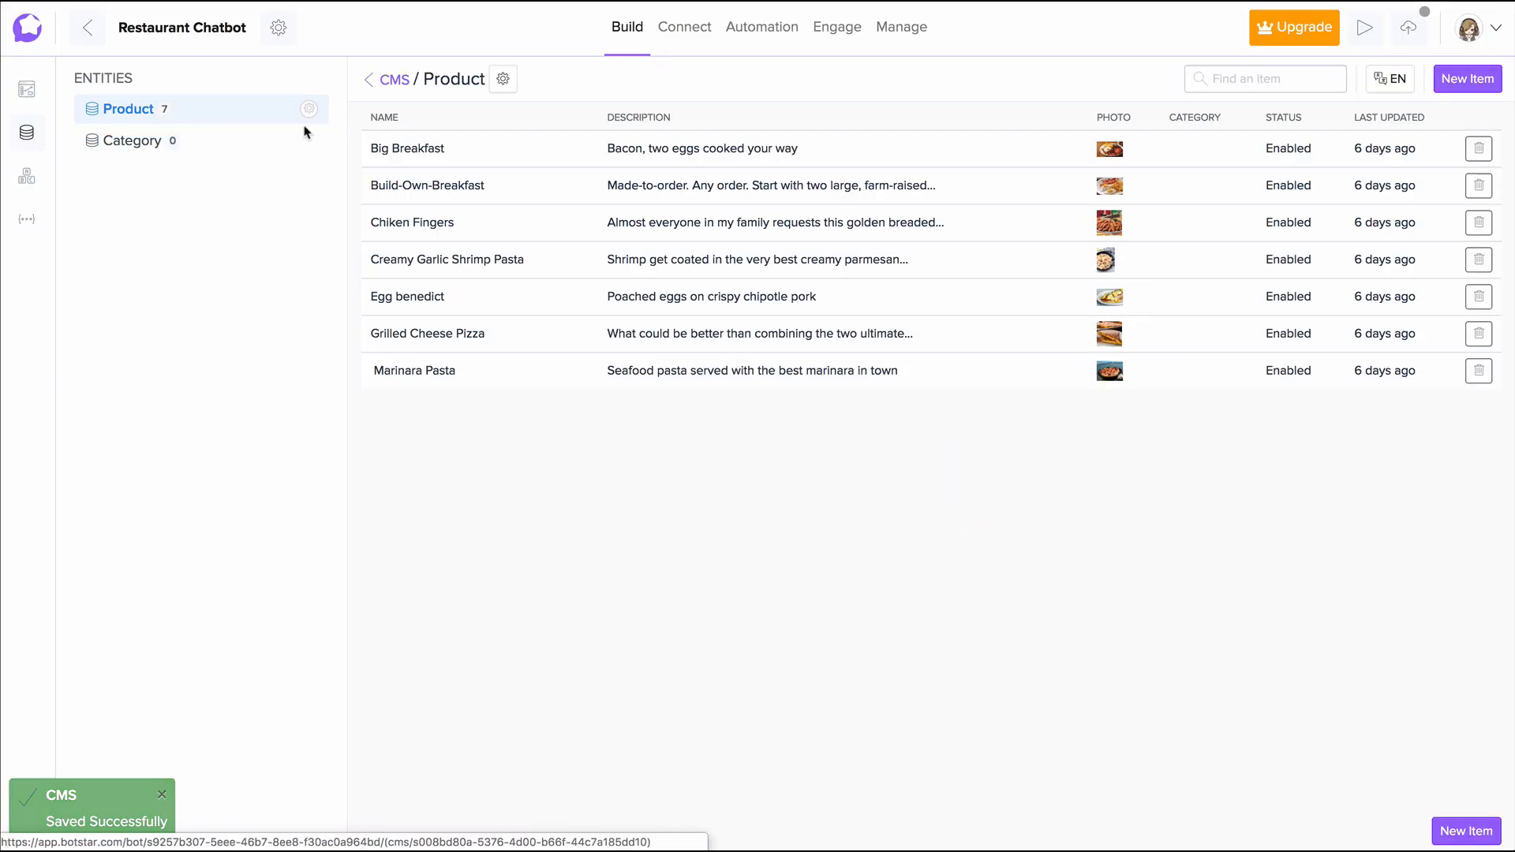
{"action": "left_click", "coordinate": [469, 161]}
{"action": "left_click", "coordinate": [602, 557]}
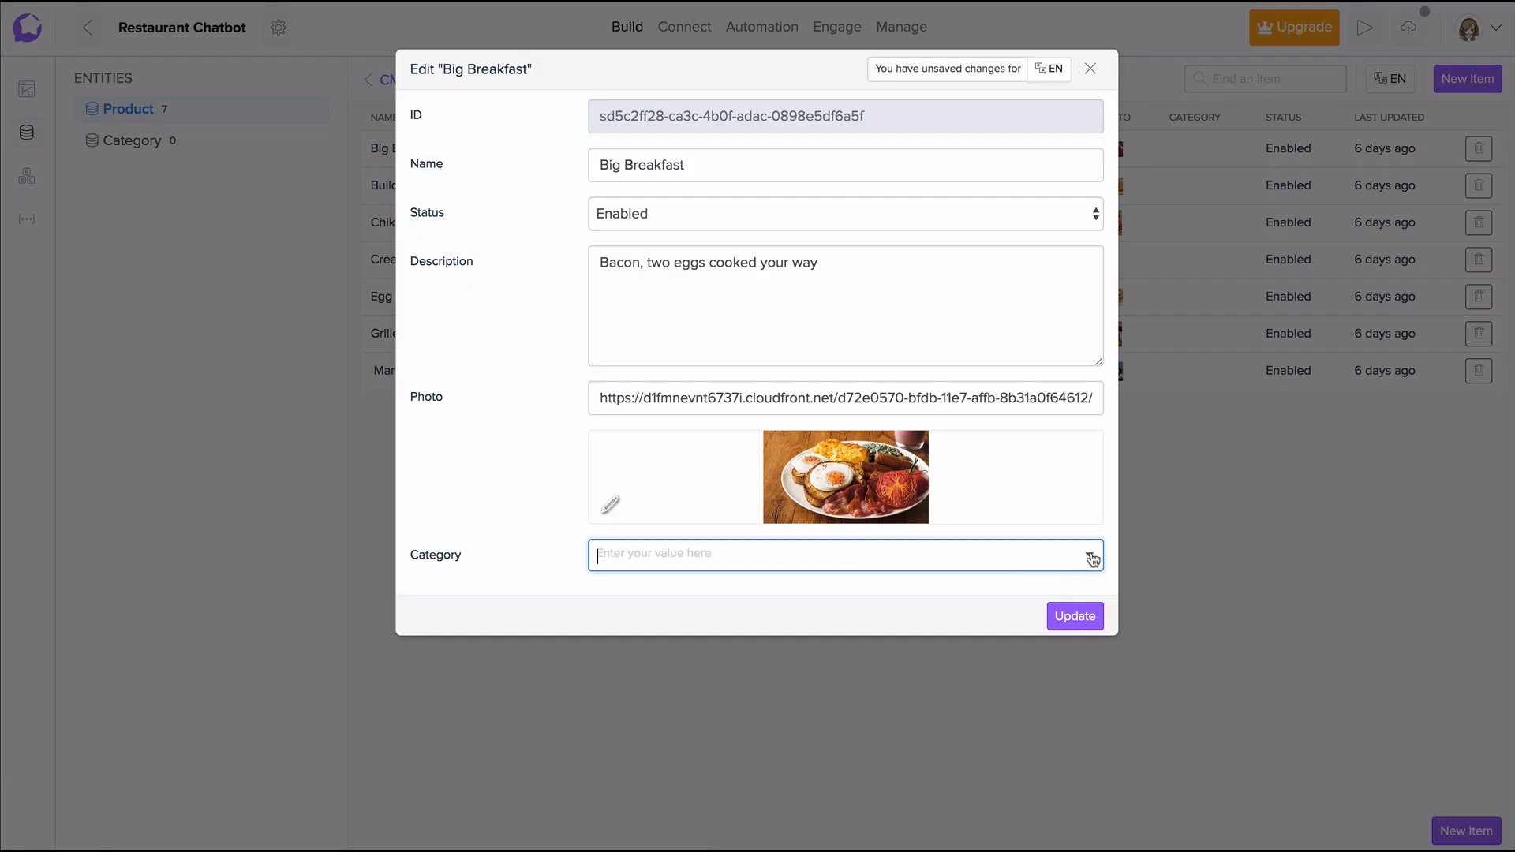
{"action": "left_click", "coordinate": [1089, 557]}
{"action": "left_click", "coordinate": [1066, 582]}
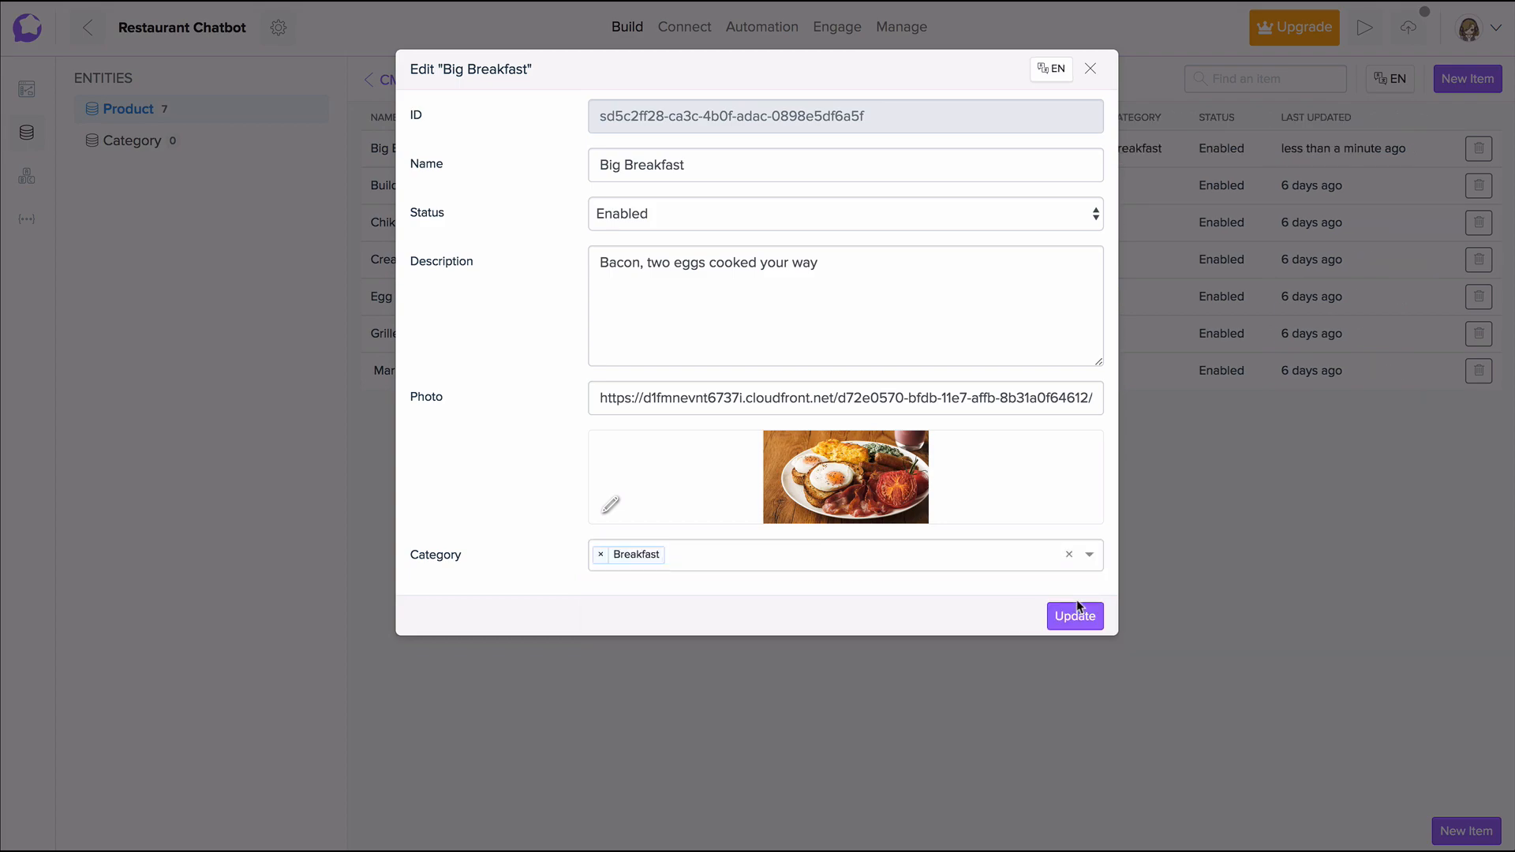
{"action": "left_click", "coordinate": [1083, 75]}
- Assign the Breakfast category to the Build-Own-Breakfast product and save the item
{"action": "left_click", "coordinate": [1100, 187]}
{"action": "left_click", "coordinate": [601, 555]}
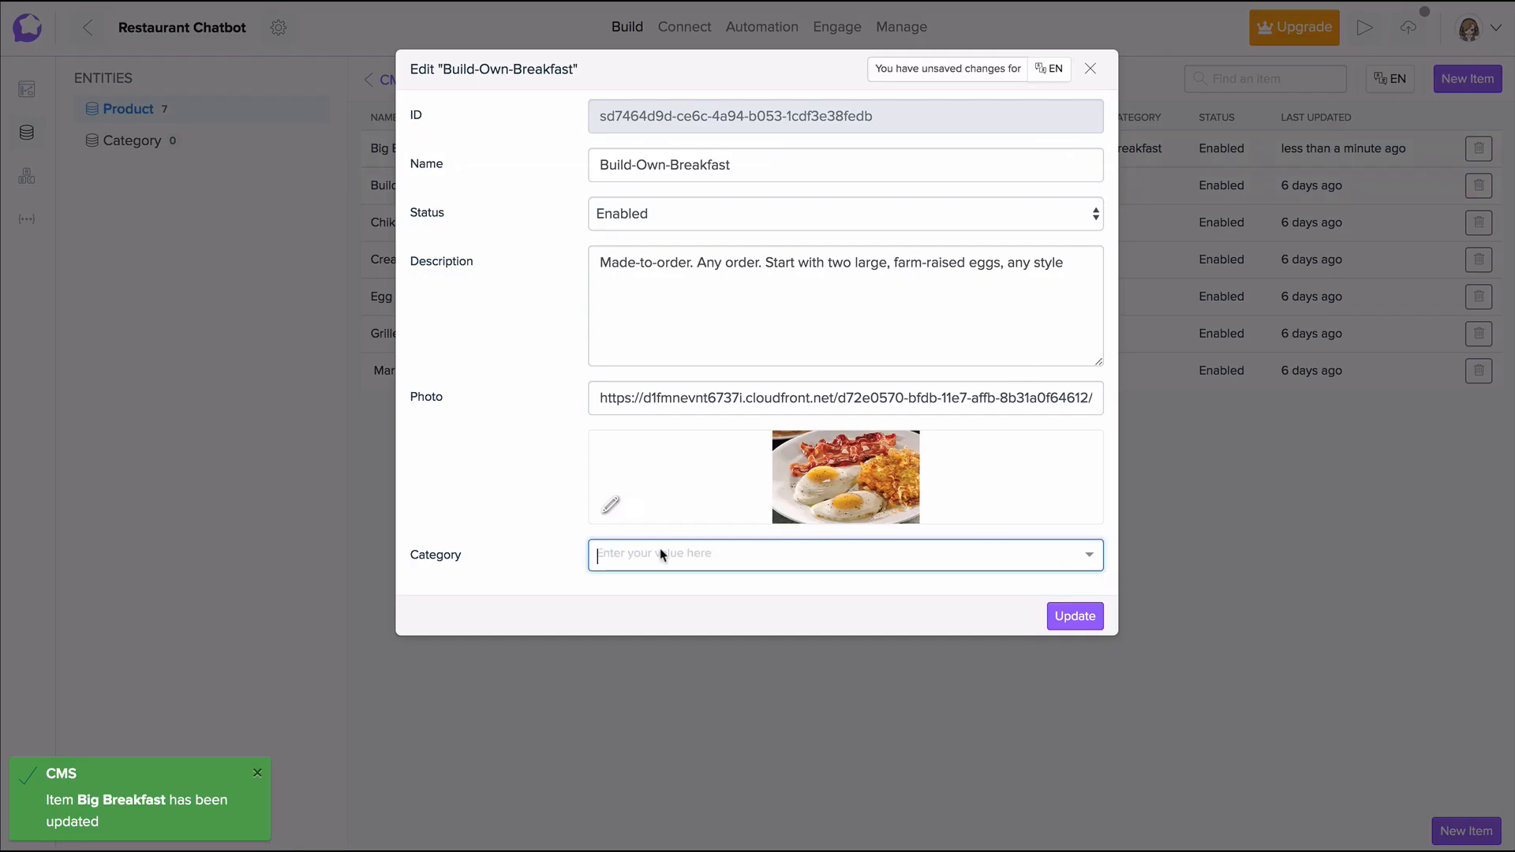
{"action": "left_click", "coordinate": [1089, 562]}
{"action": "left_click", "coordinate": [1030, 588]}
{"action": "left_click", "coordinate": [1075, 616]}
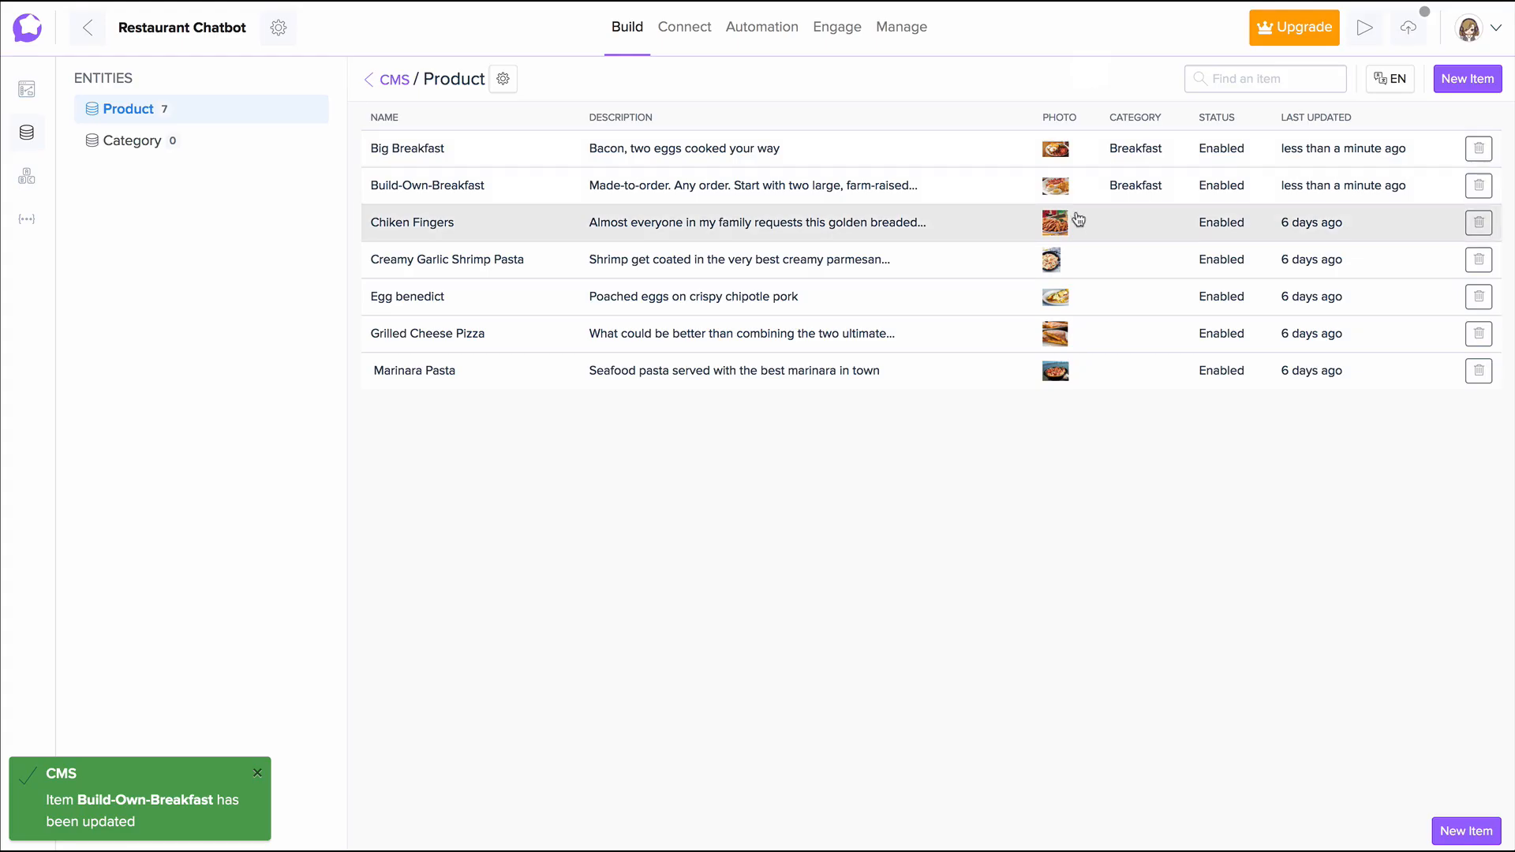
- Assign the Kid category to the Chiken Fingers product and save the item
{"action": "left_click", "coordinate": [1128, 222]}
{"action": "left_click", "coordinate": [601, 554]}
{"action": "left_click", "coordinate": [1090, 554]}
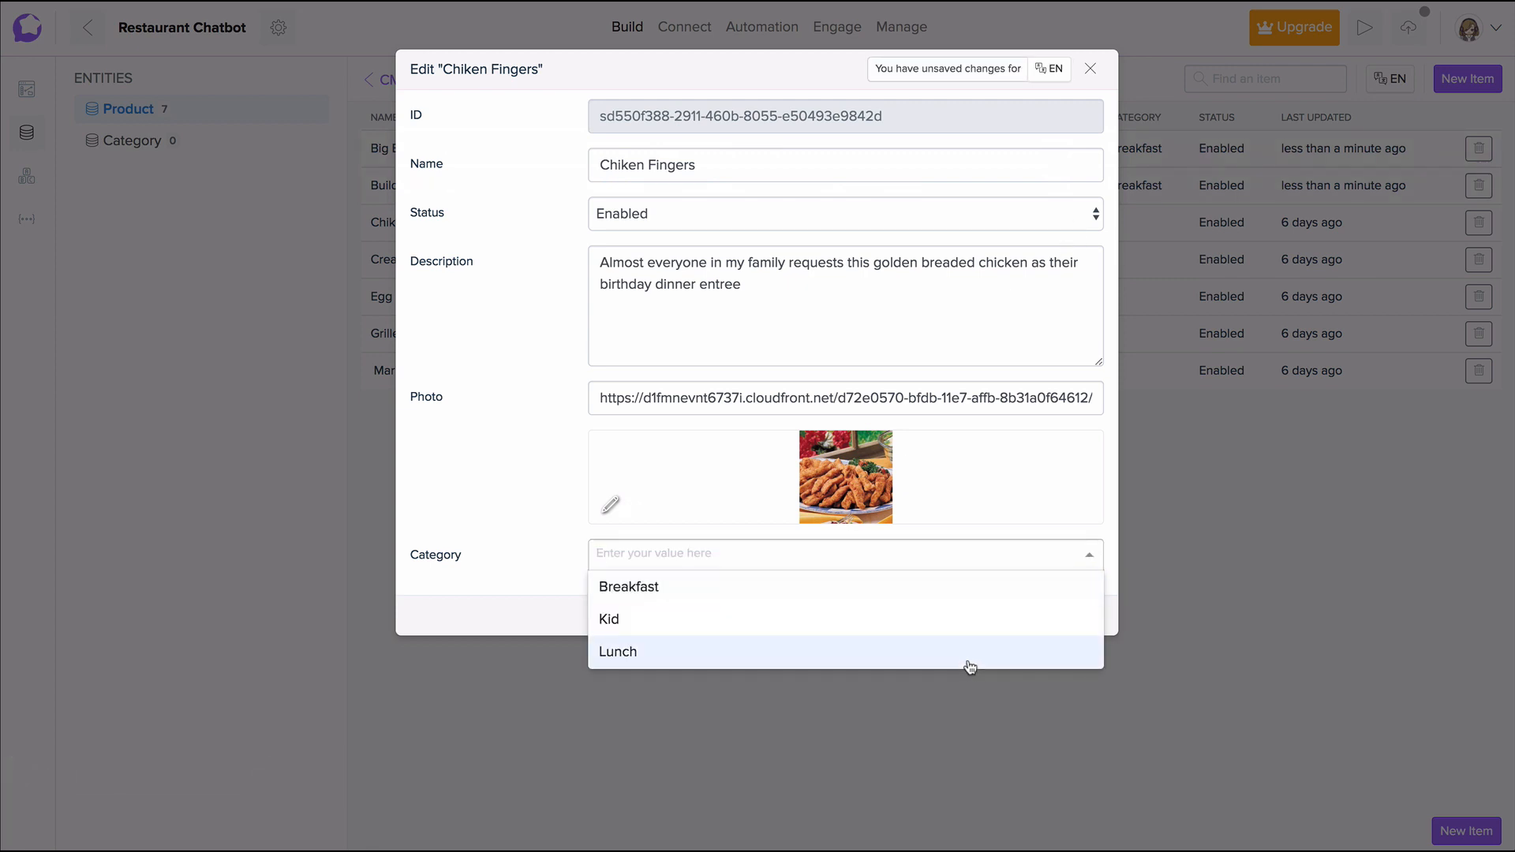
{"action": "left_click", "coordinate": [967, 661]}
{"action": "left_click", "coordinate": [1087, 557]}
{"action": "left_click", "coordinate": [795, 620]}
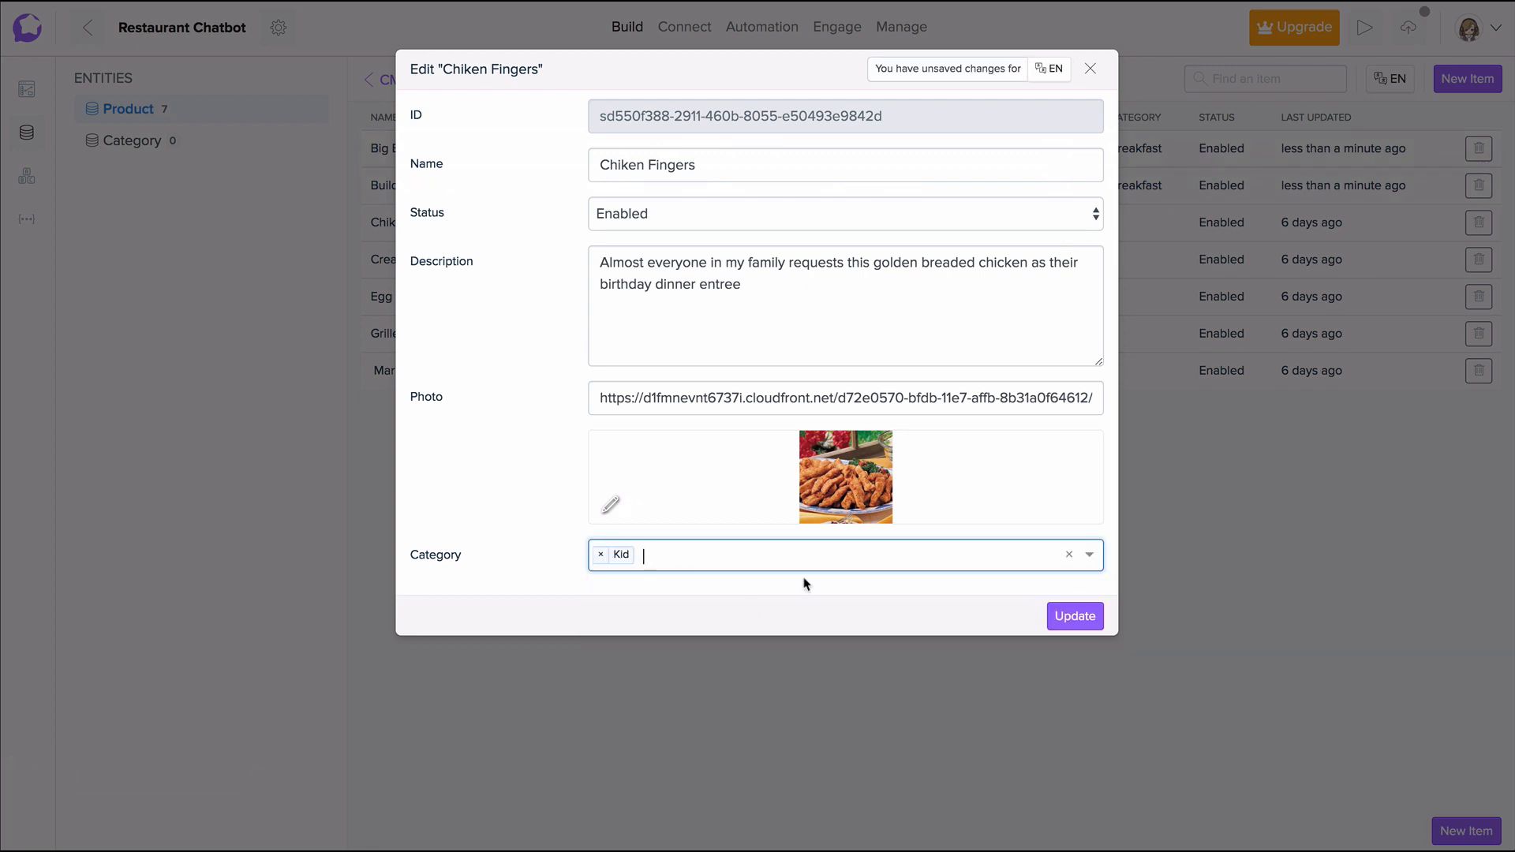
{"action": "left_click", "coordinate": [1075, 615]}
- Assign the Lunch category to the Creamy Garlic Shrimp Pasta product and save the item
{"action": "left_click", "coordinate": [1138, 256]}
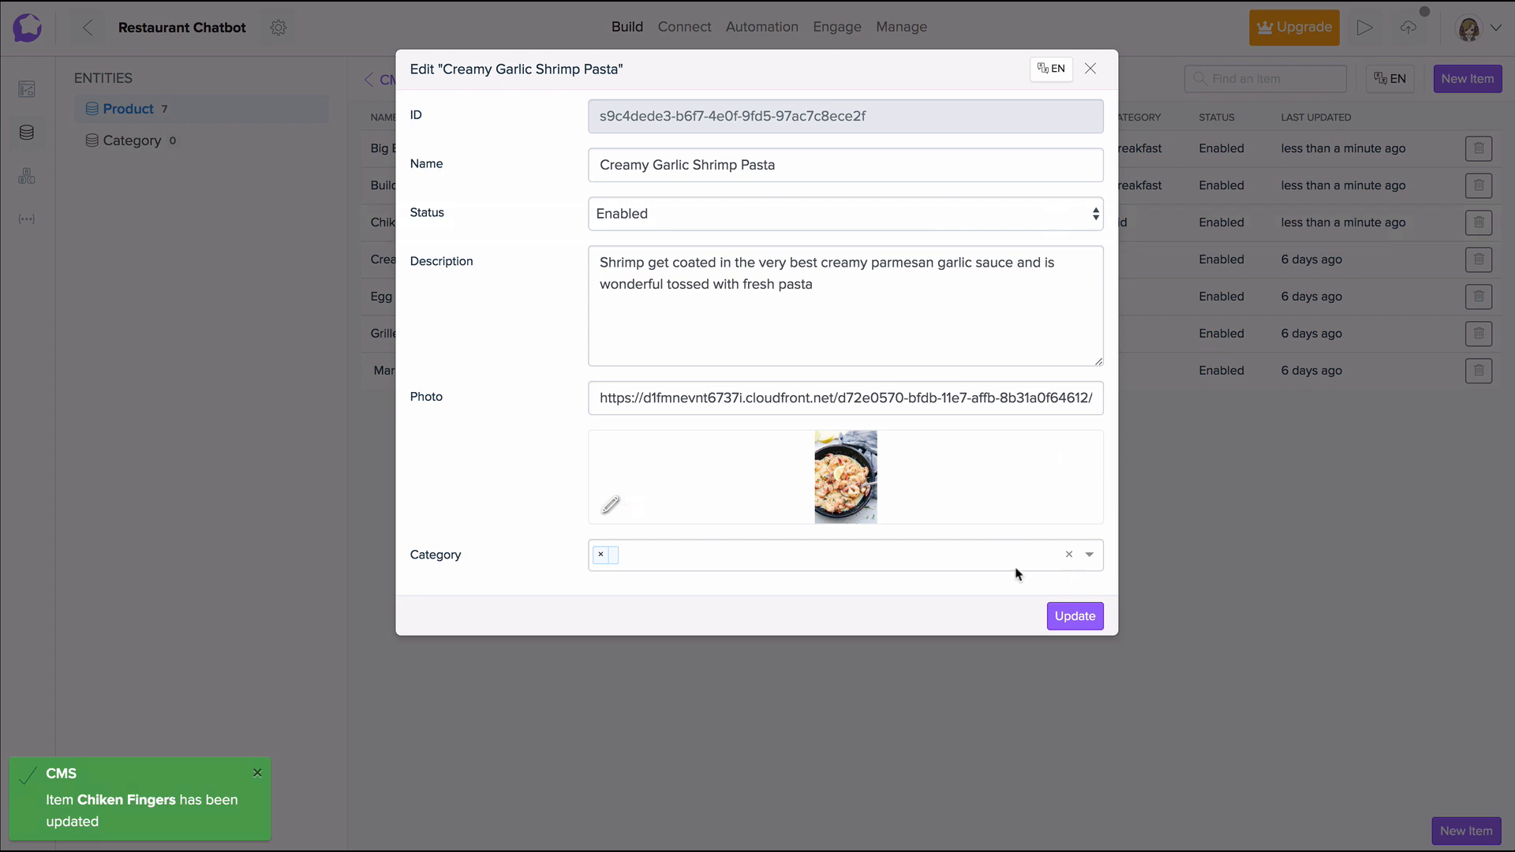
{"action": "left_click", "coordinate": [602, 555]}
{"action": "left_click", "coordinate": [1089, 557]}
{"action": "left_click", "coordinate": [876, 654]}
{"action": "left_click", "coordinate": [1075, 616]}
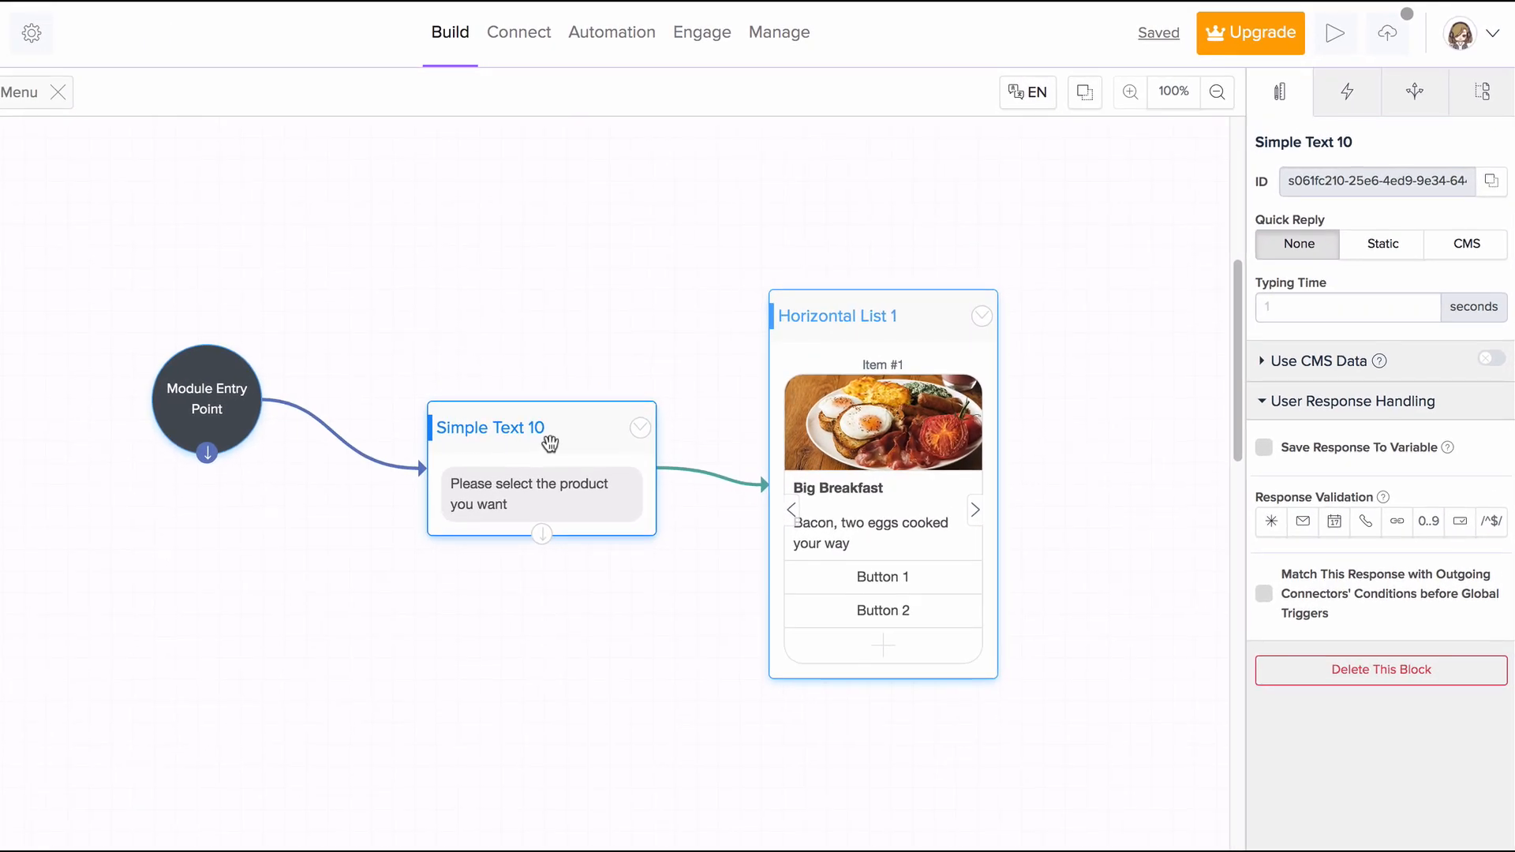
- Give the Simple Text 10 block CMS quick replies that use the Category entity
{"action": "left_click", "coordinate": [1482, 256]}
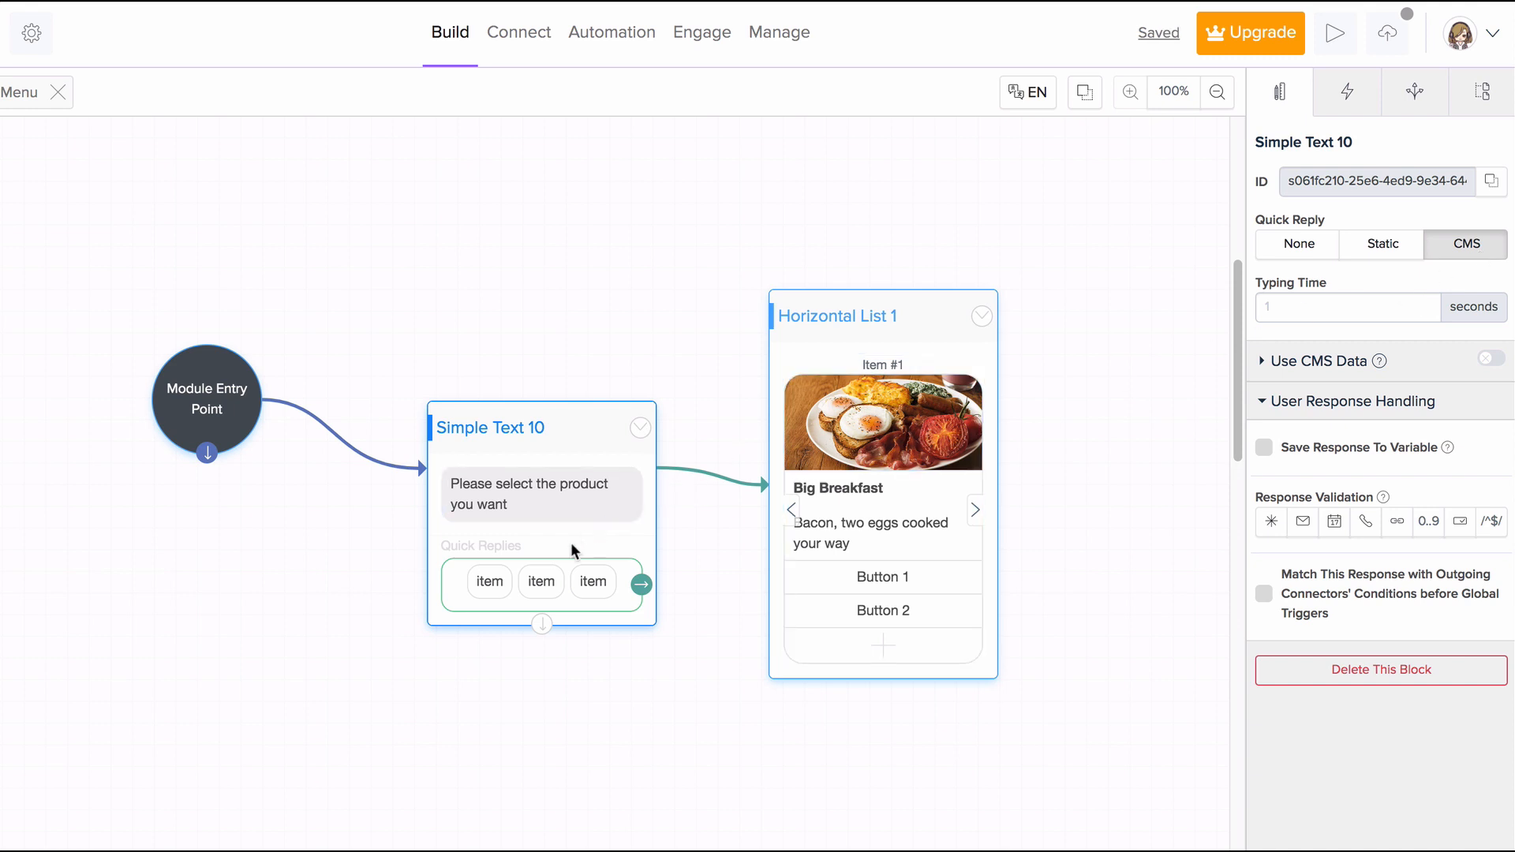
{"action": "left_click", "coordinate": [550, 573]}
{"action": "left_click", "coordinate": [1332, 204]}
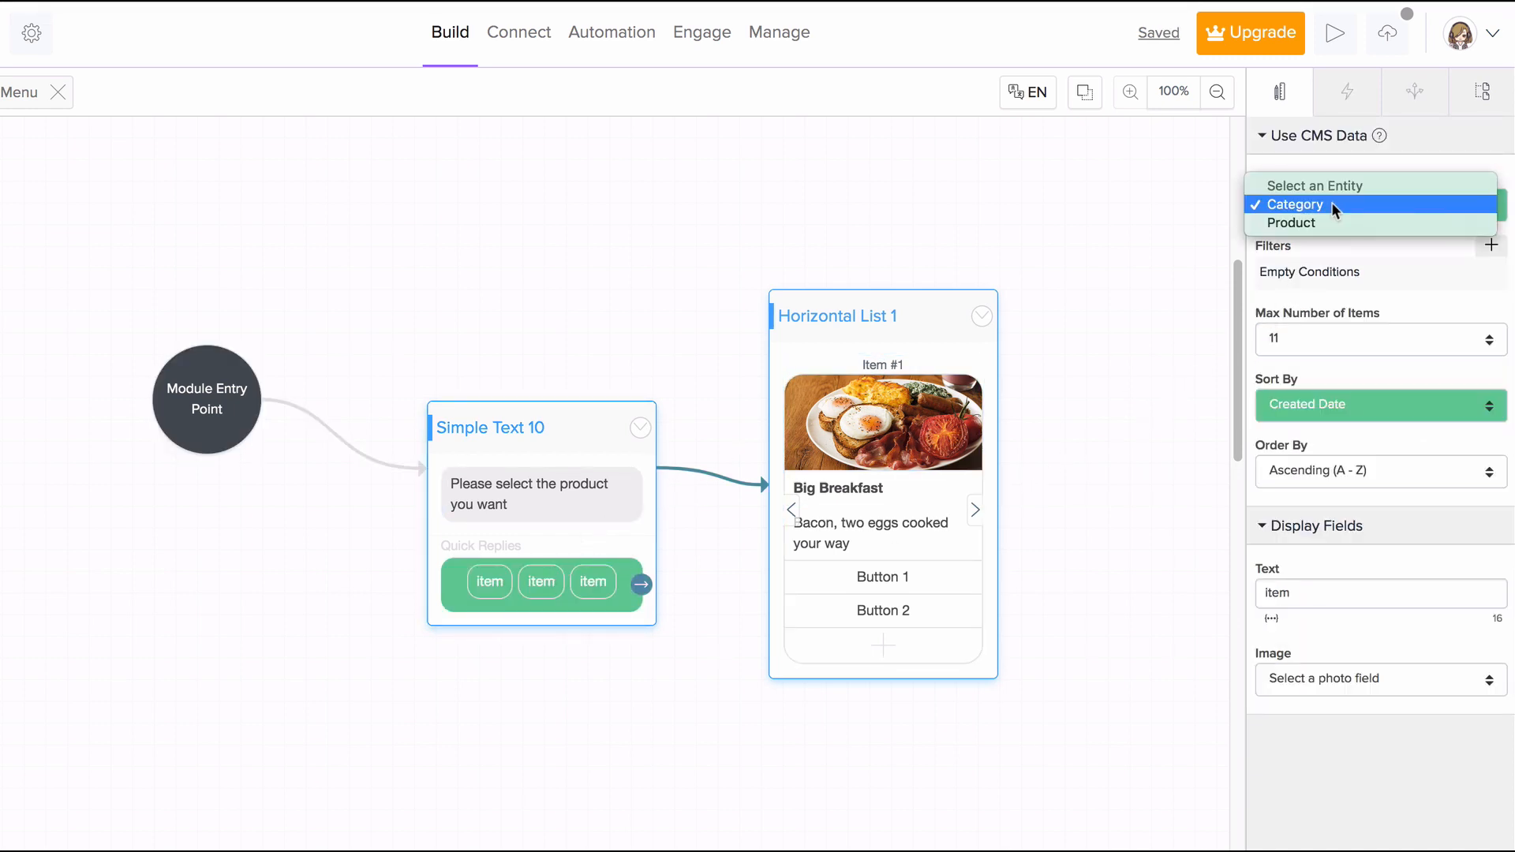
{"action": "left_click", "coordinate": [1336, 206]}
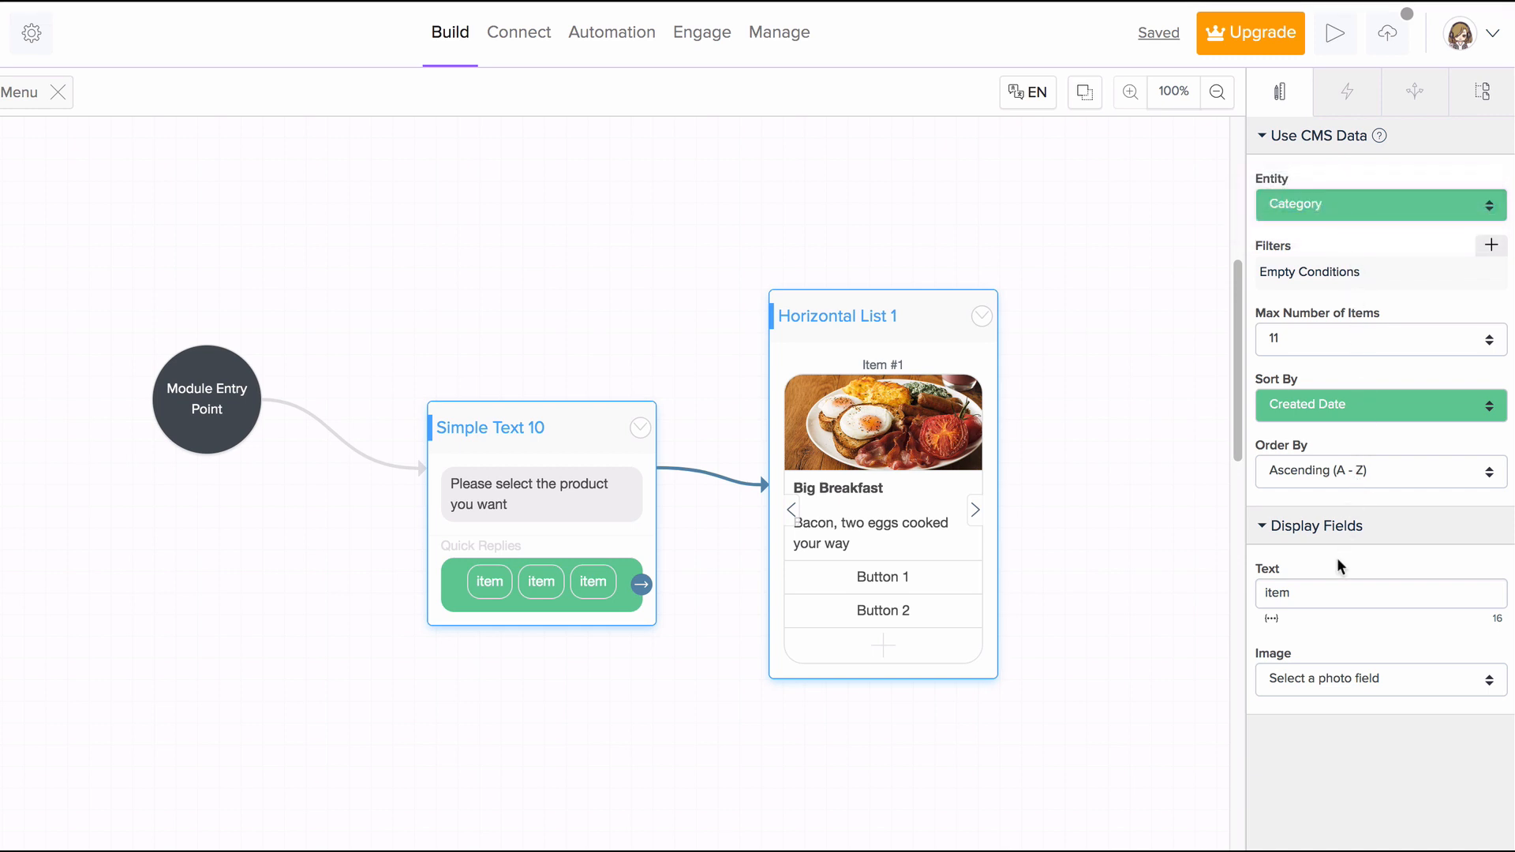
- Set the display text of Simple Text 10's quick replies to the CMS variable {entity.name}
{"action": "left_click", "coordinate": [1334, 591]}
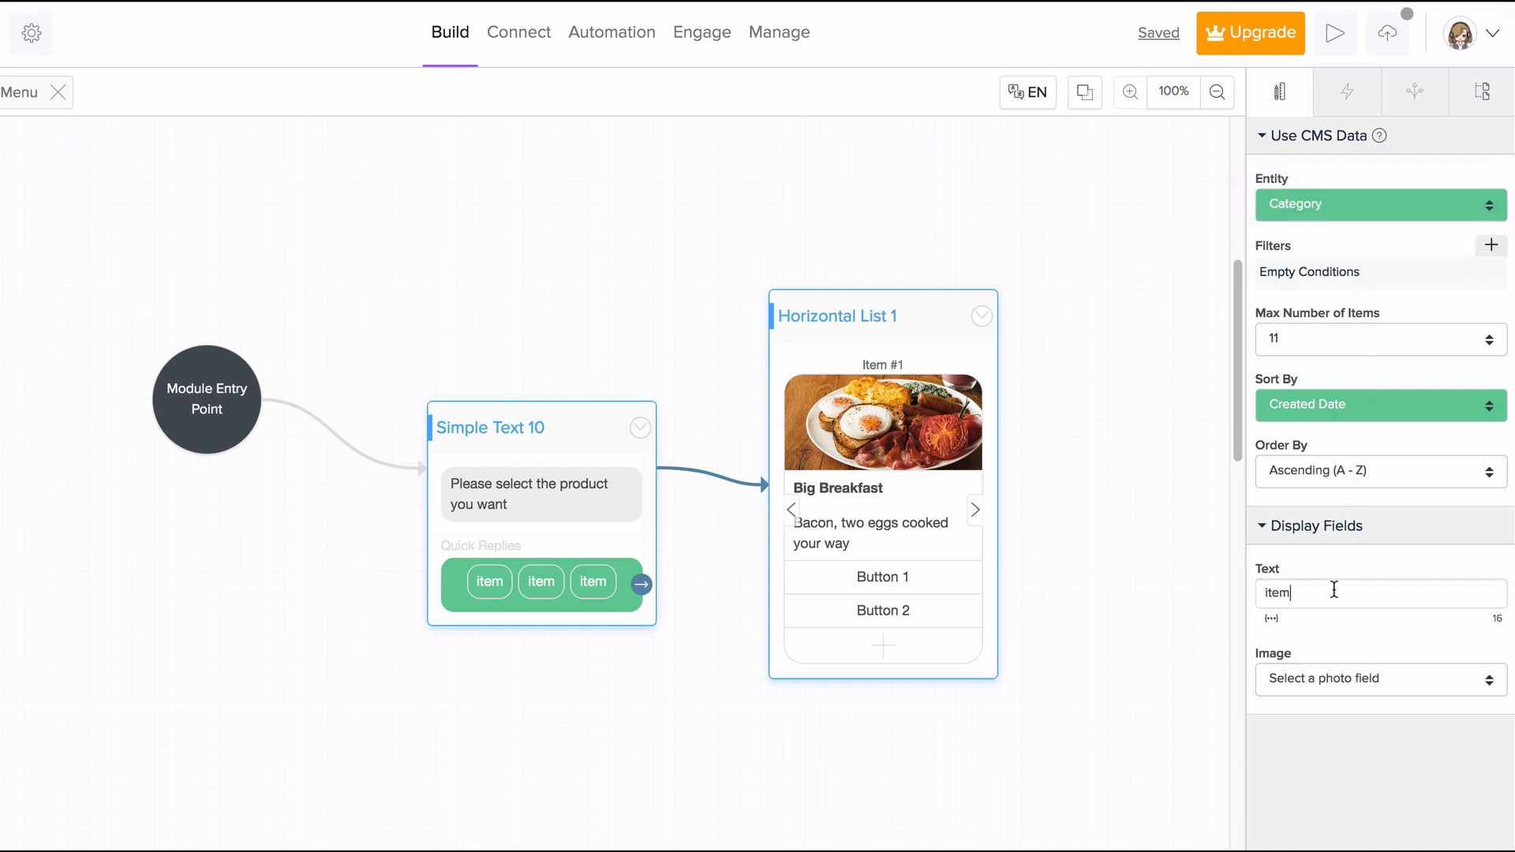
{"action": "left_click", "coordinate": [1280, 617]}
{"action": "left_click", "coordinate": [1273, 623]}
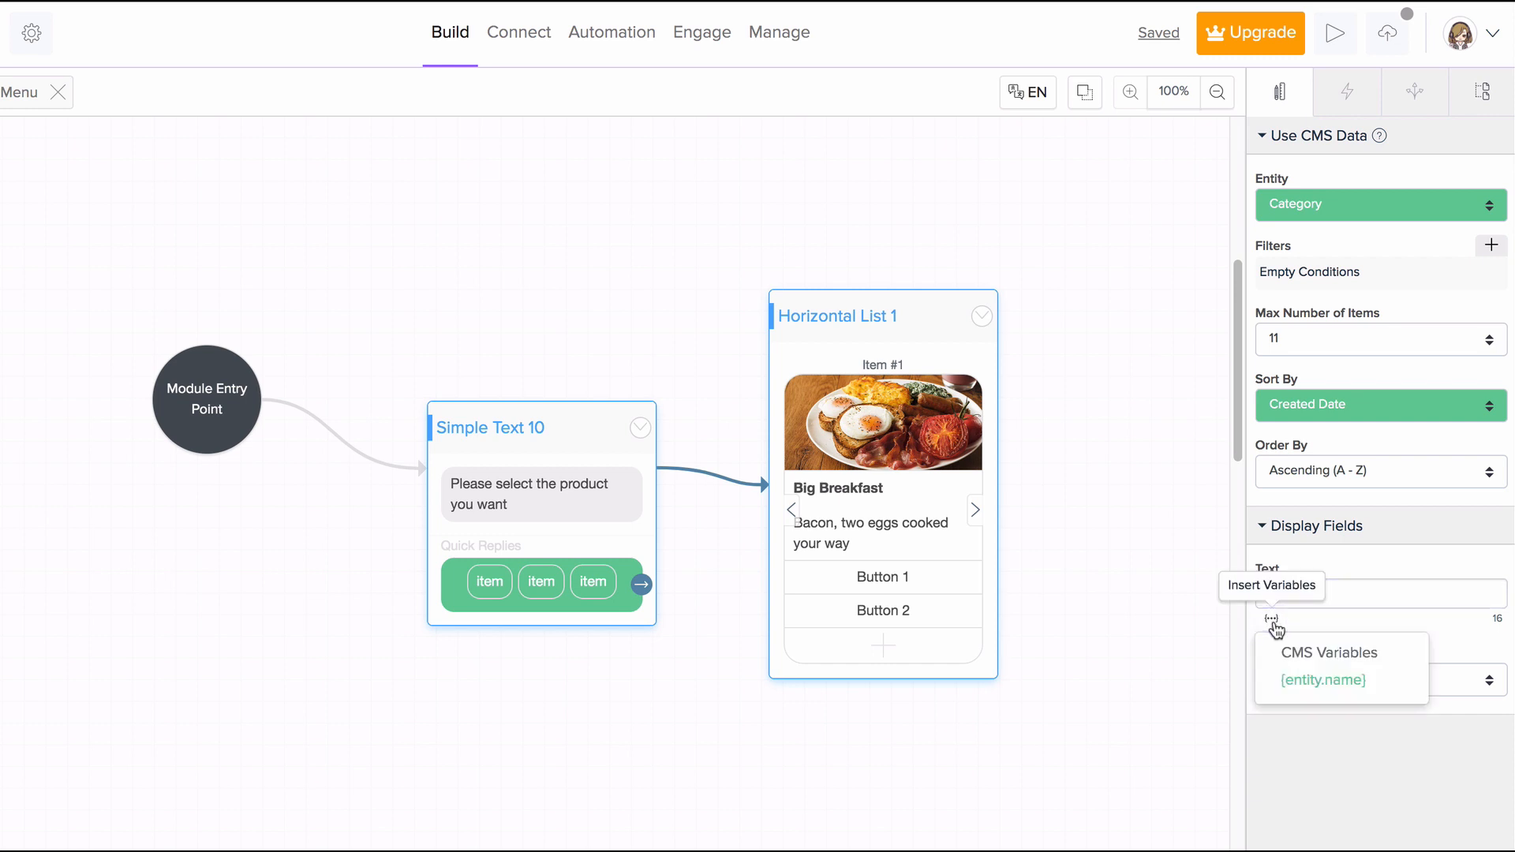
{"action": "left_click", "coordinate": [1298, 679]}
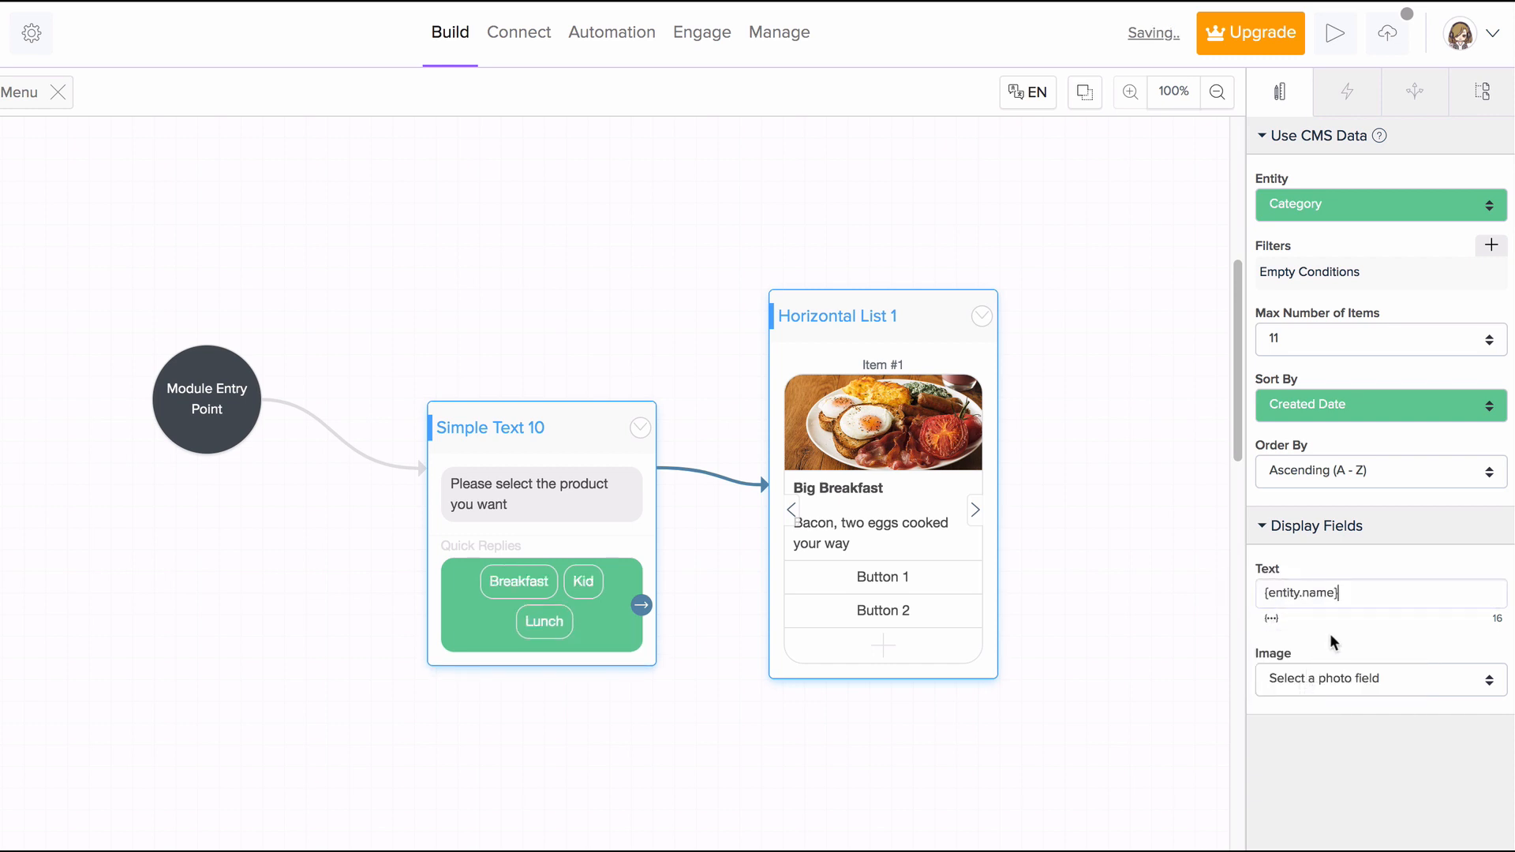
- Have Simple Text 10 save the user's response to a variable named "category"
{"action": "left_click", "coordinate": [558, 437]}
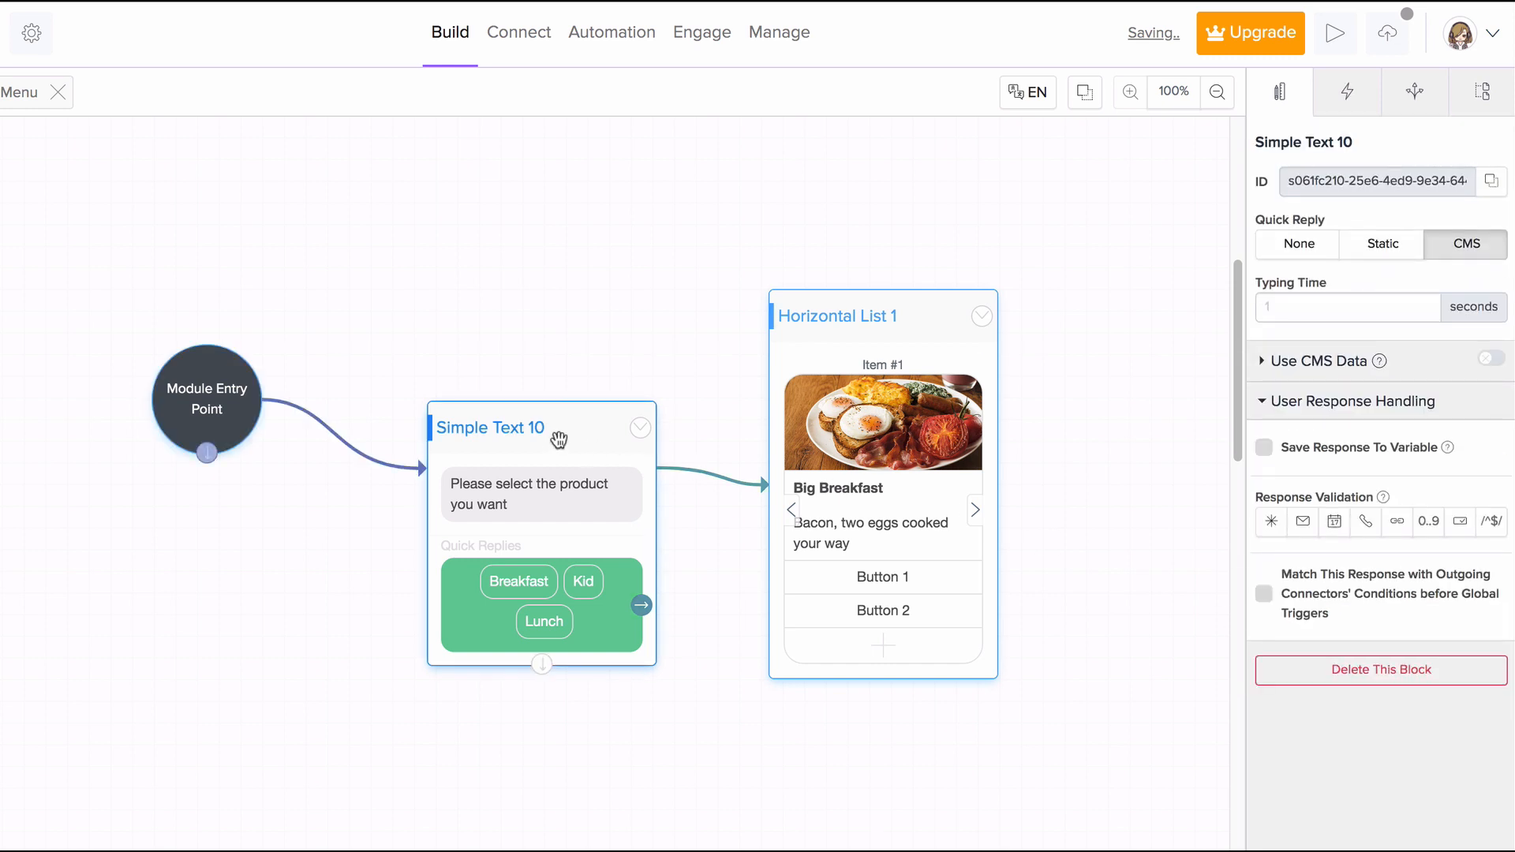
{"action": "left_click", "coordinate": [1265, 448]}
{"action": "left_click", "coordinate": [1306, 474]}
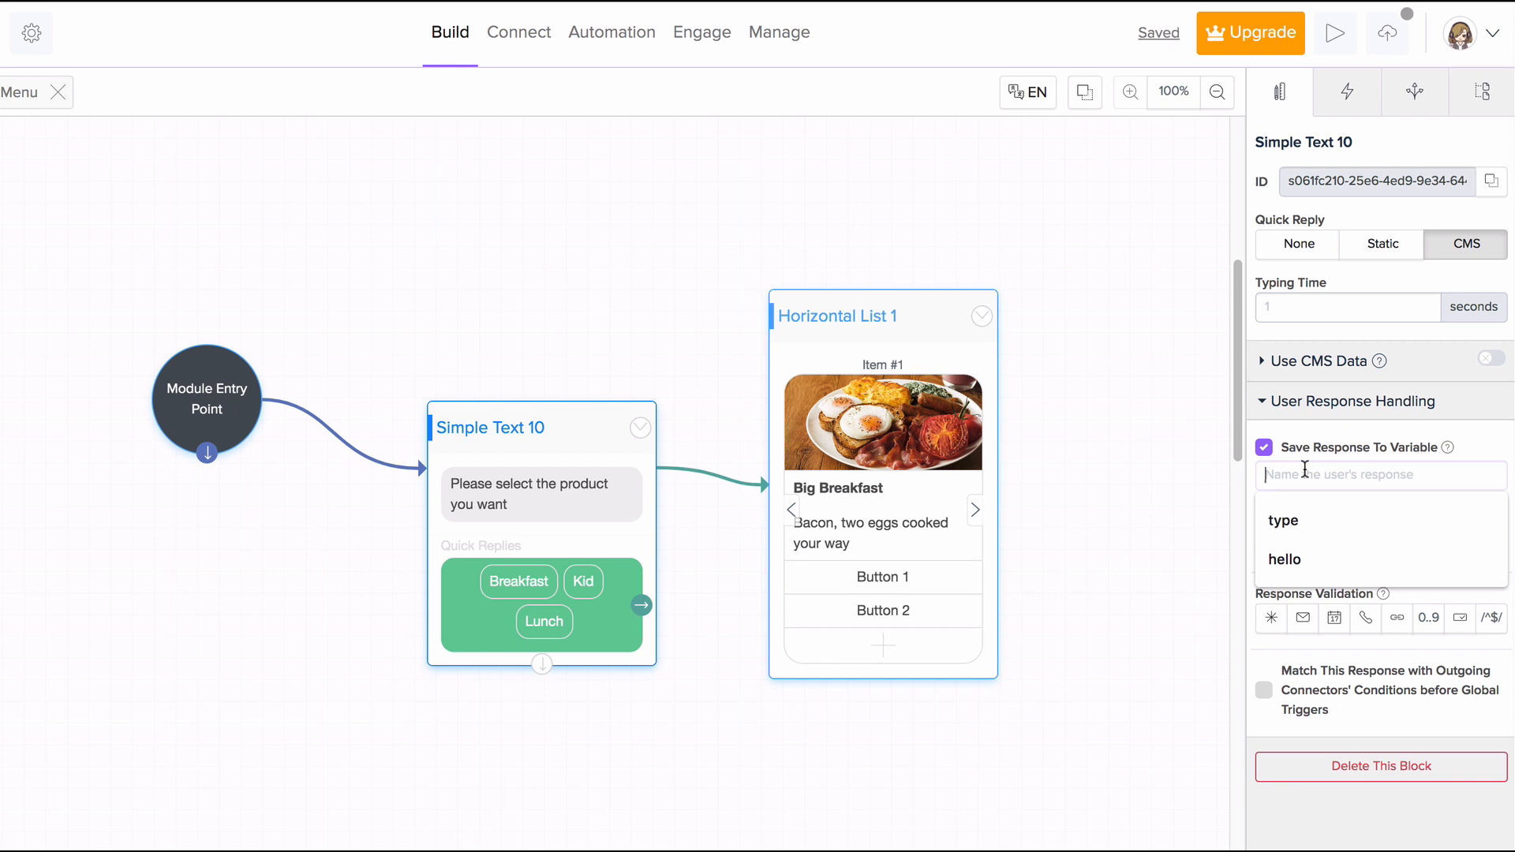
{"action": "type", "text": "category"}
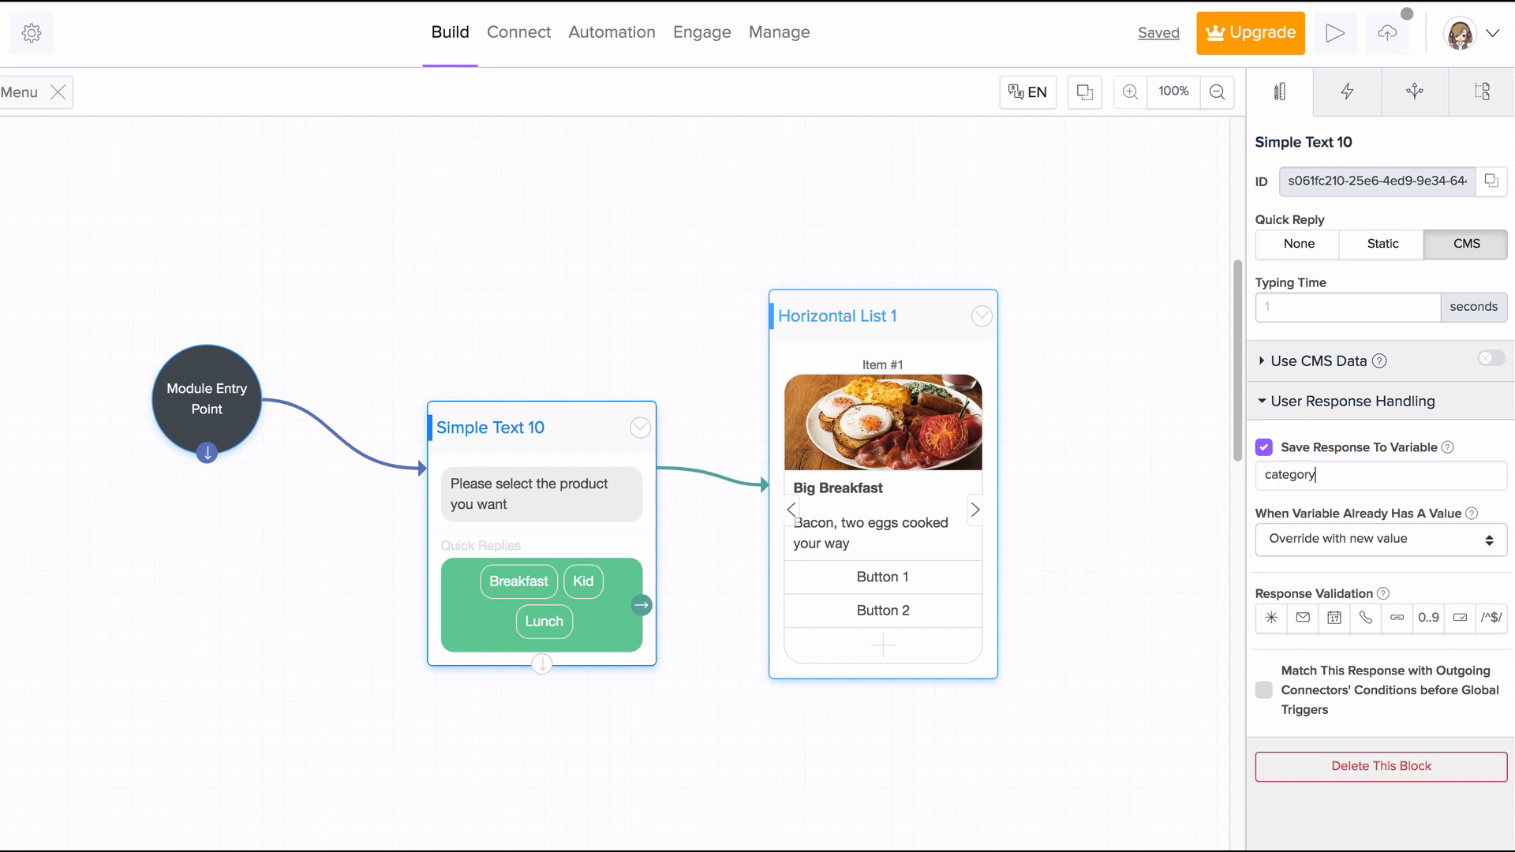
{"action": "left_click", "coordinate": [1264, 446]}
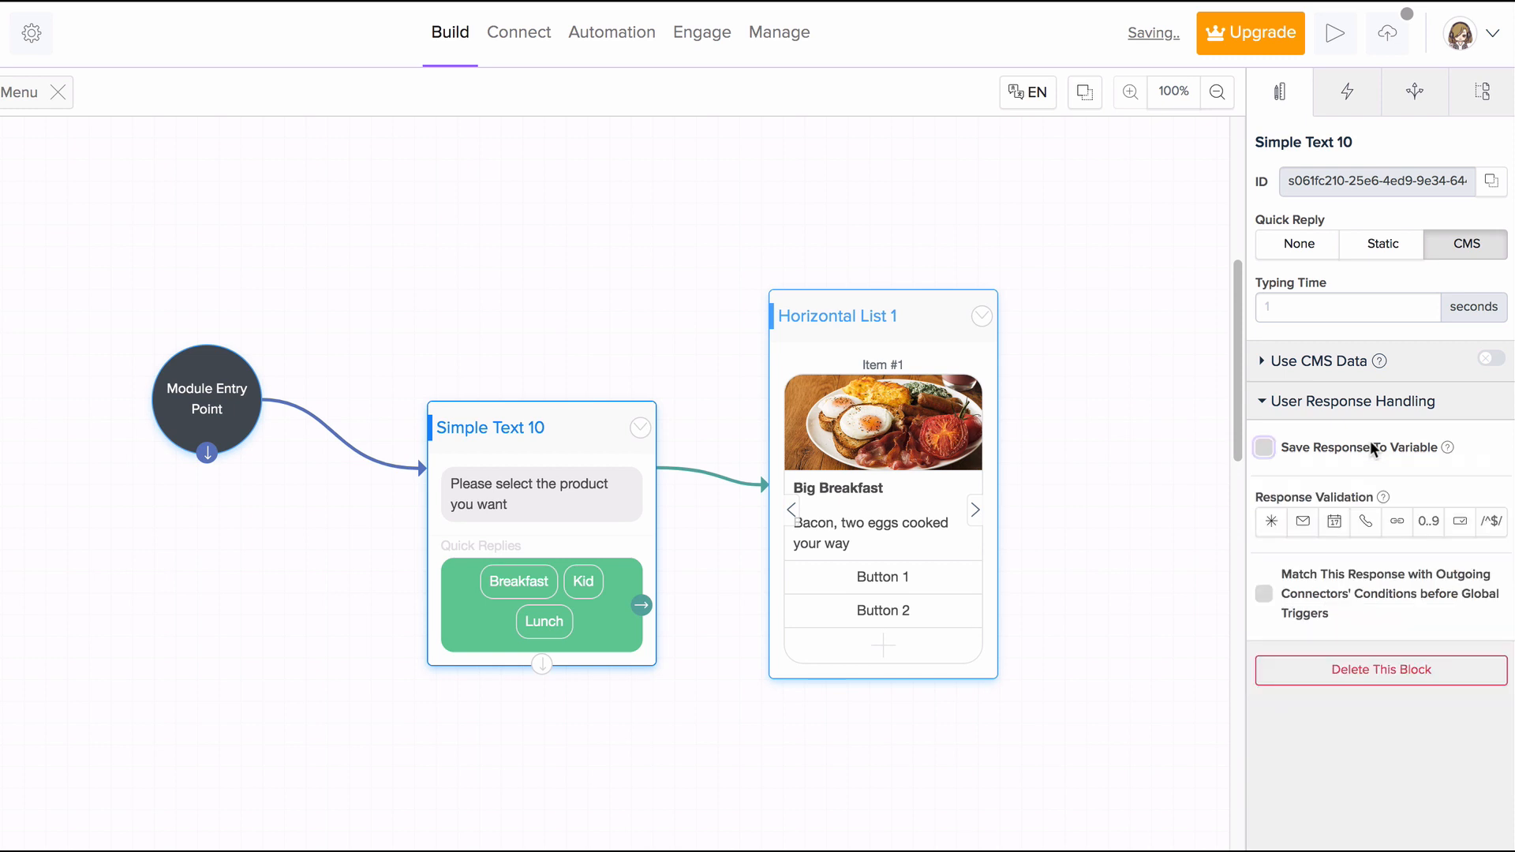
{"action": "left_click", "coordinate": [1264, 447]}
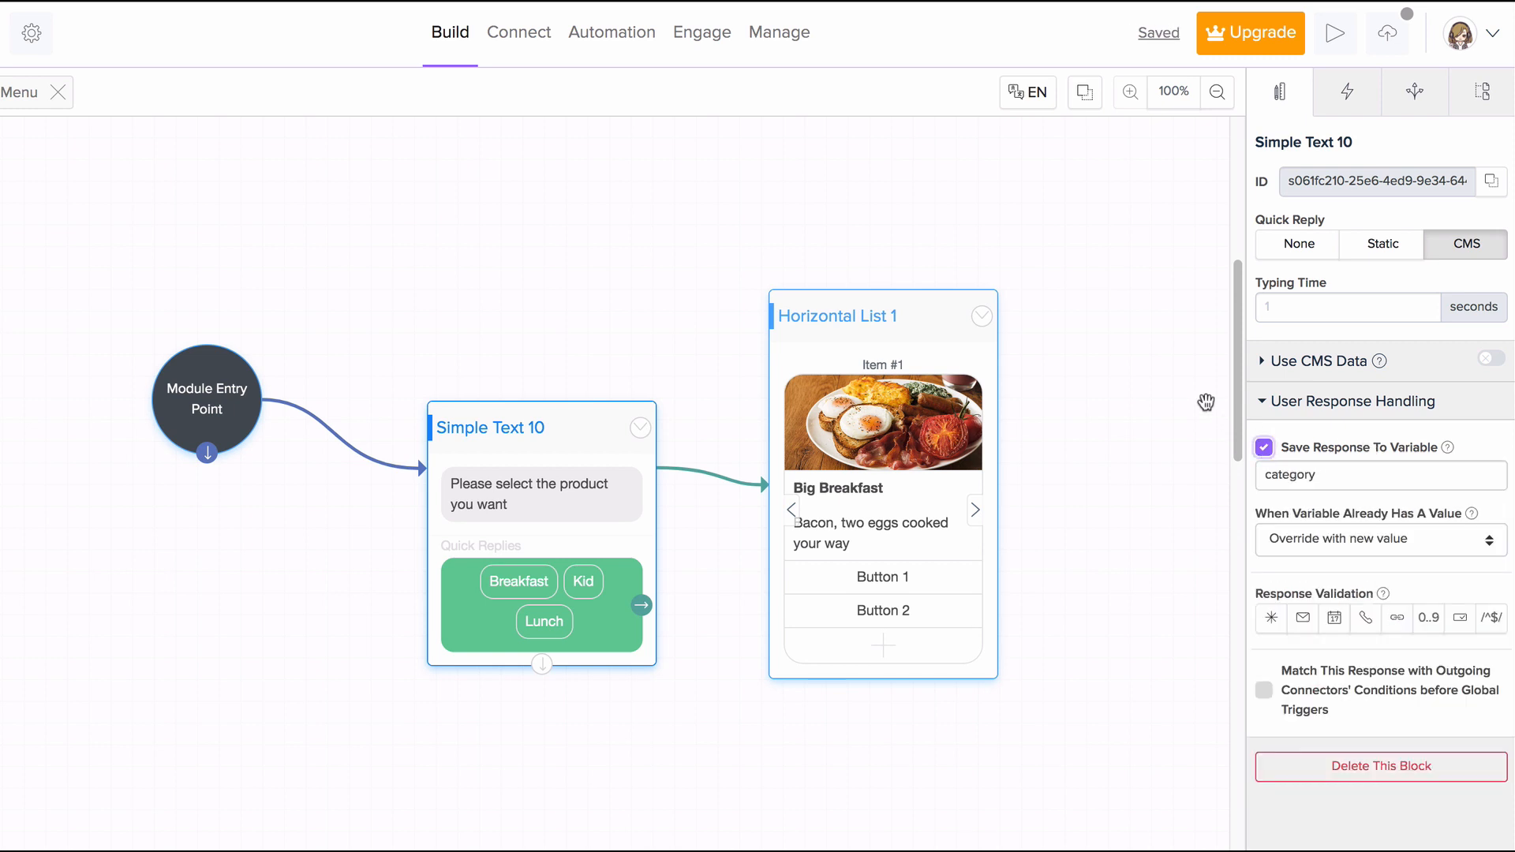
- Filter Horizontal List 1's Product data with the condition Category is {category}
{"action": "left_click", "coordinate": [925, 332]}
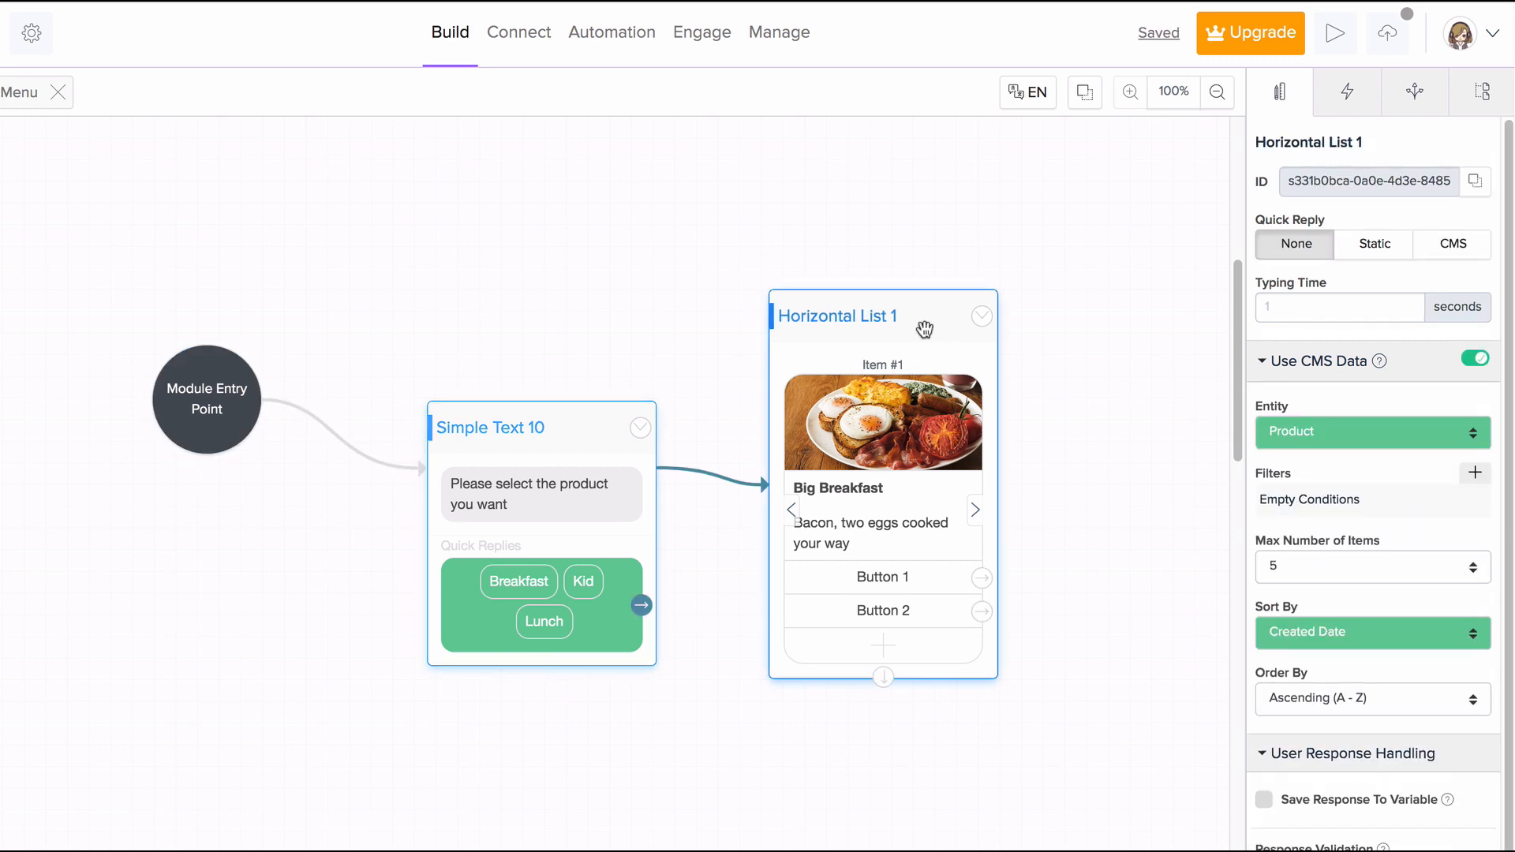
{"action": "left_click", "coordinate": [1473, 475]}
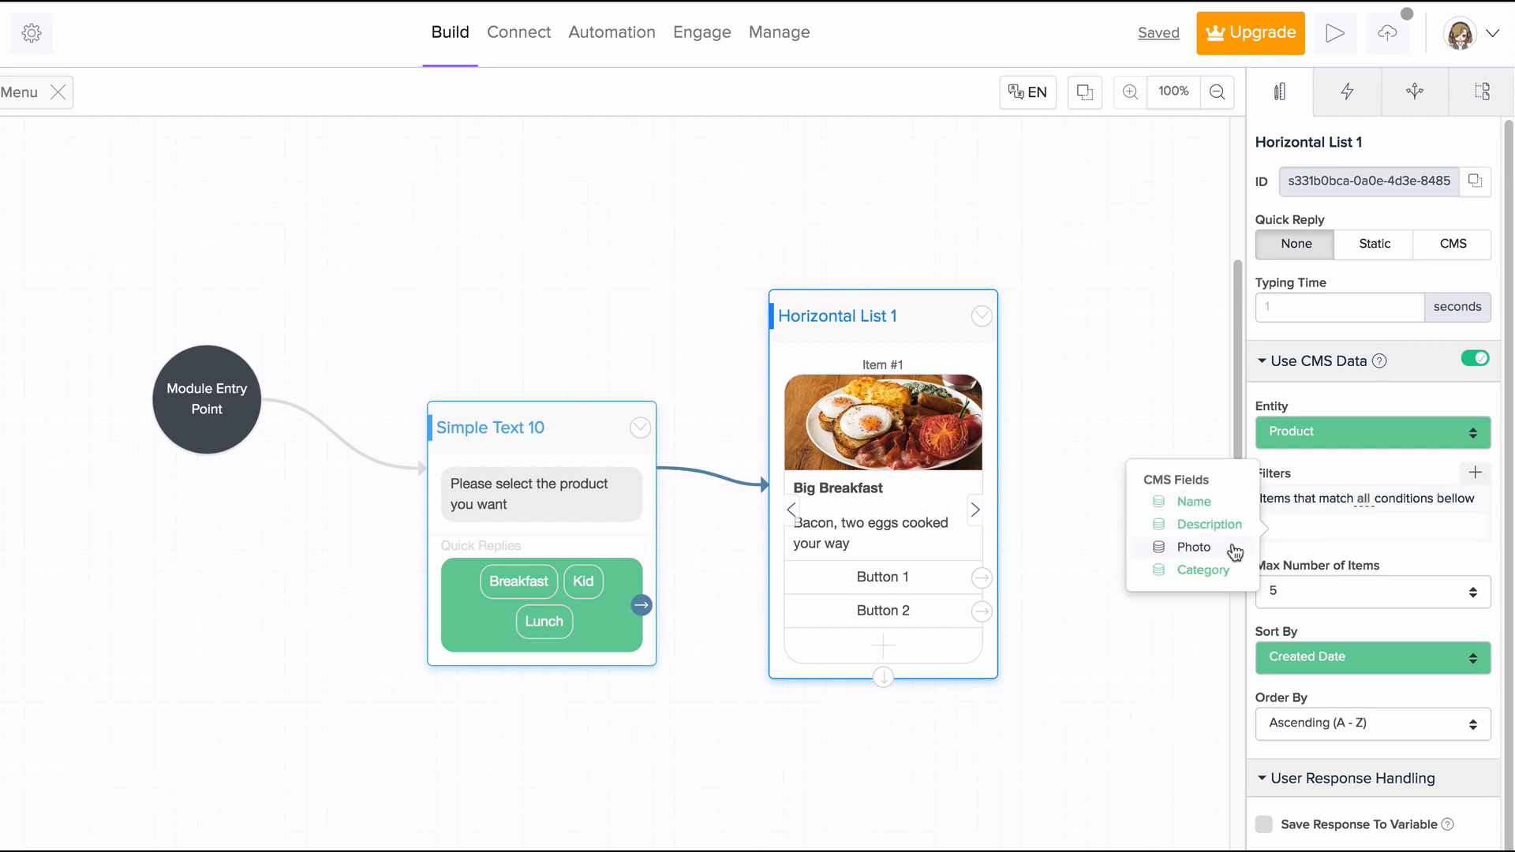
{"action": "left_click", "coordinate": [1204, 569]}
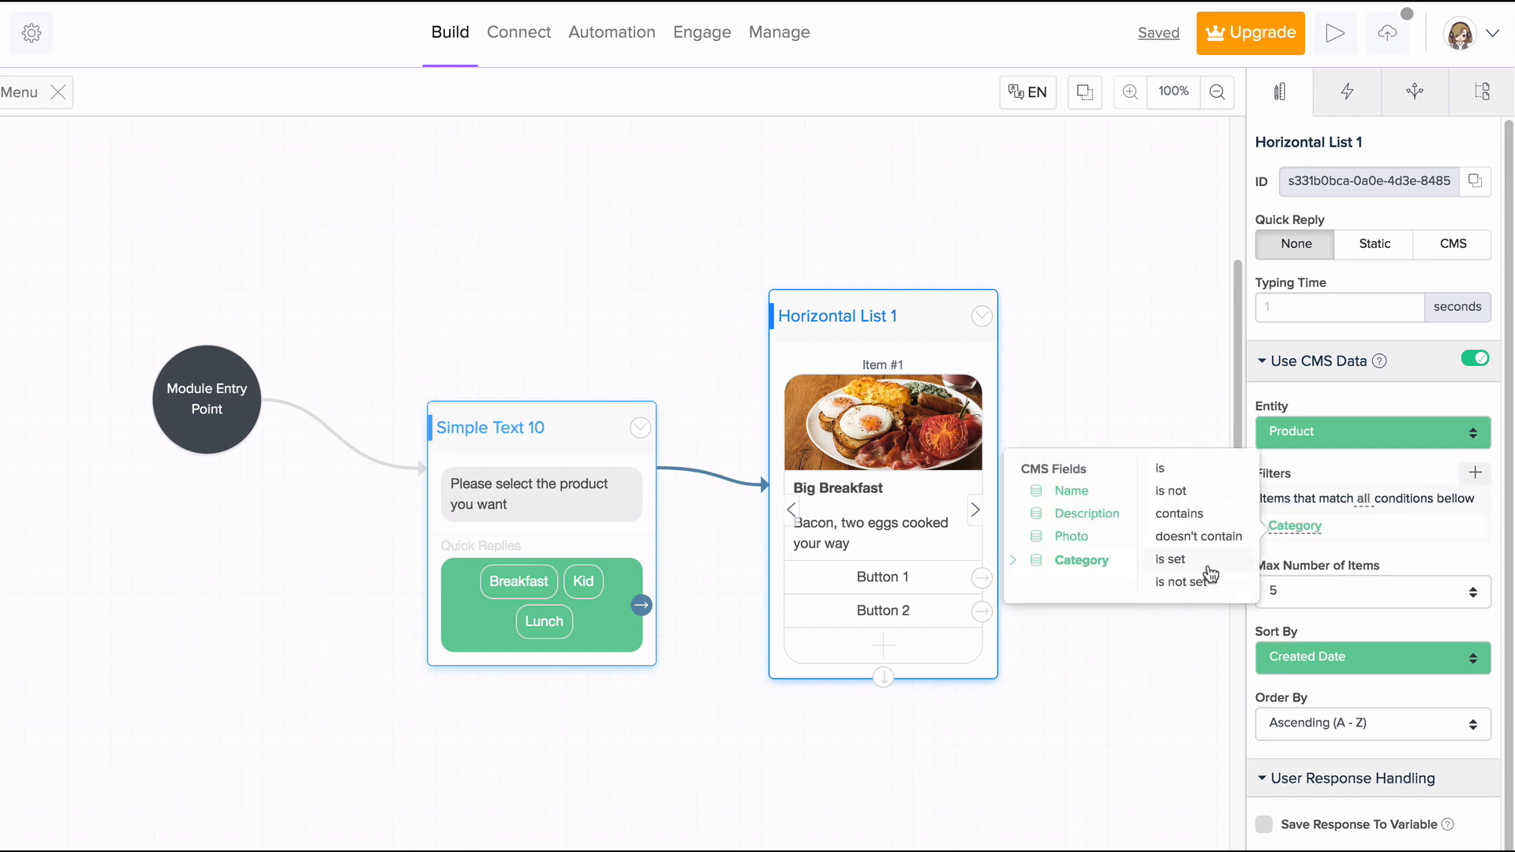
{"action": "left_click", "coordinate": [1166, 476]}
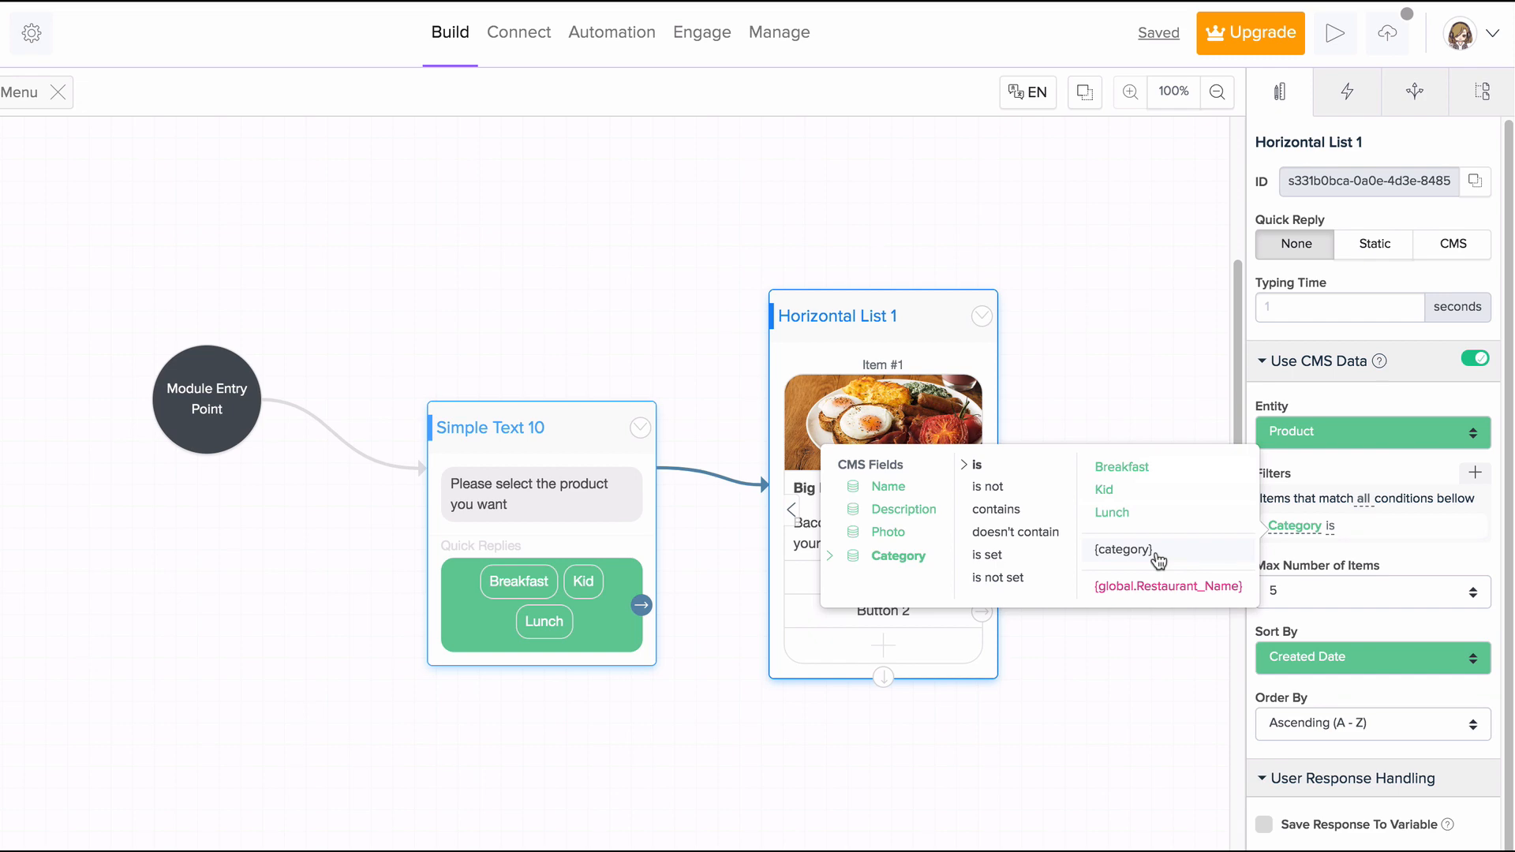
{"action": "left_click", "coordinate": [1157, 552]}
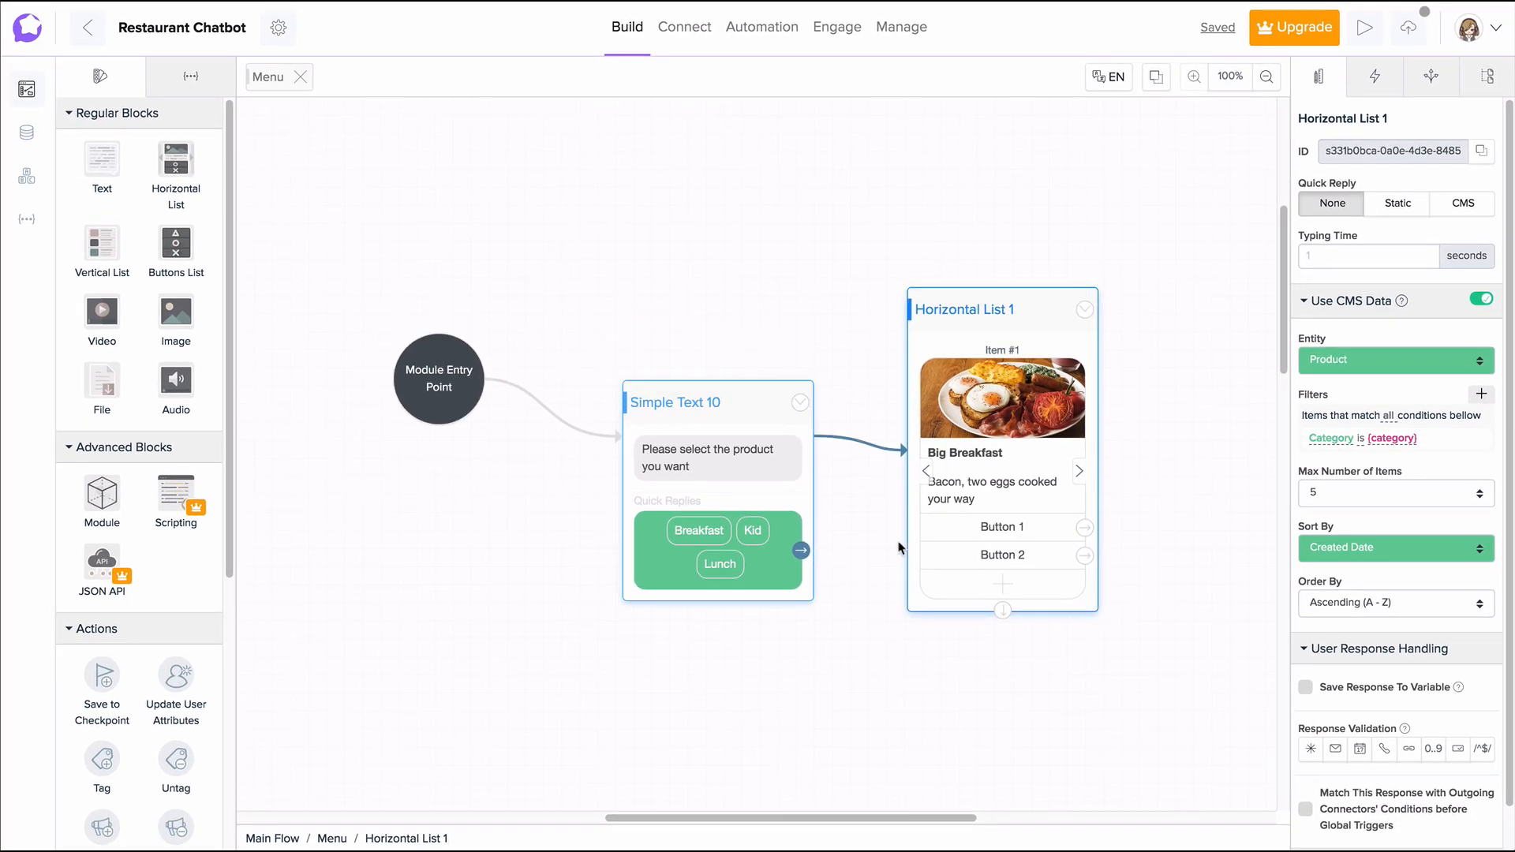
- Test the Simple Text 10 block in the bot preview, choose Breakfast and look through the product cards
{"action": "left_click", "coordinate": [800, 402]}
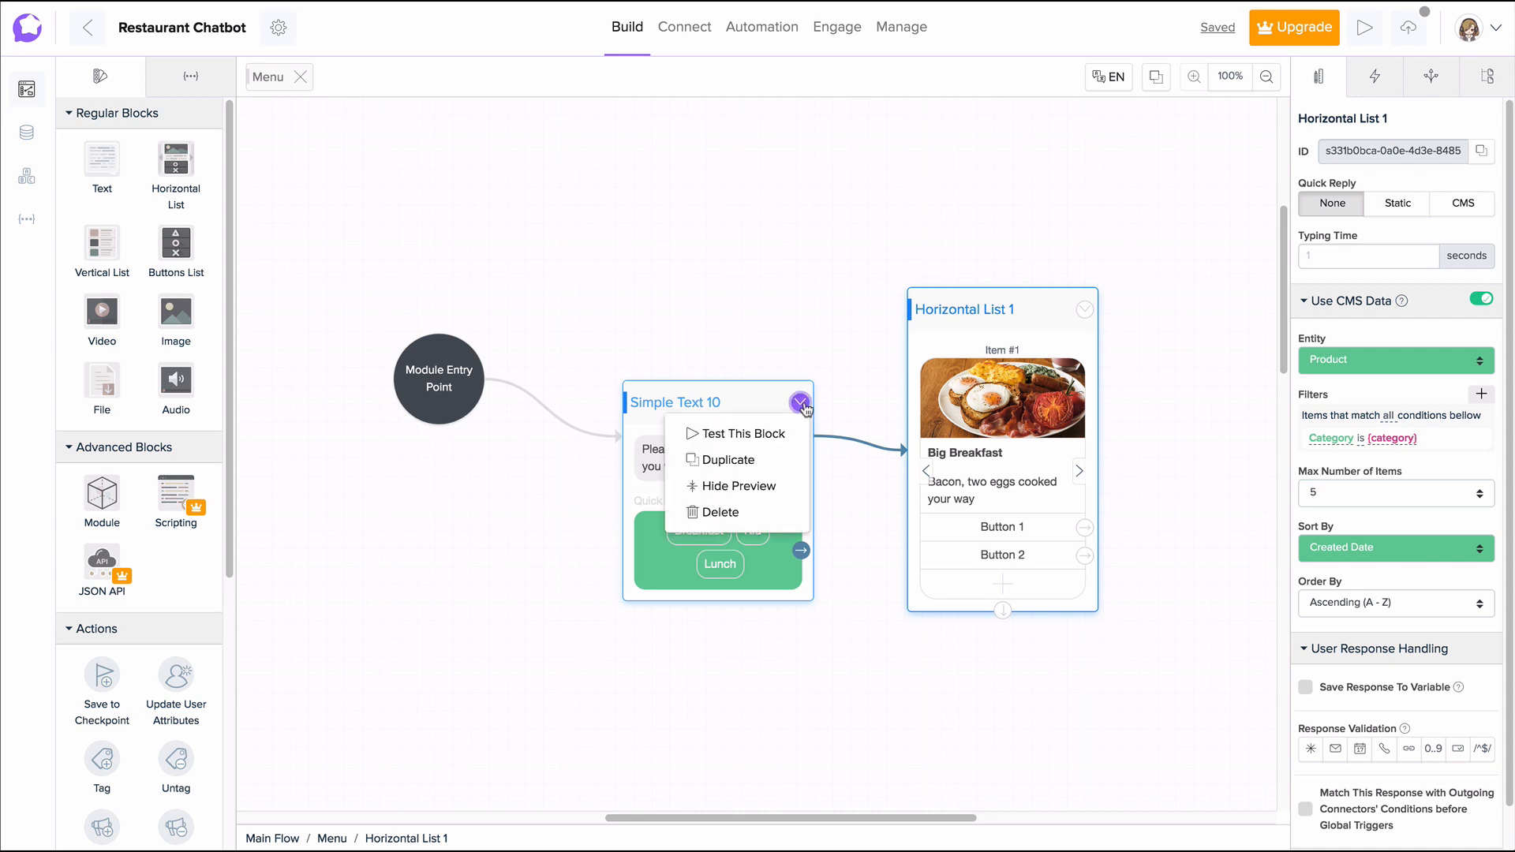
{"action": "left_click", "coordinate": [793, 435]}
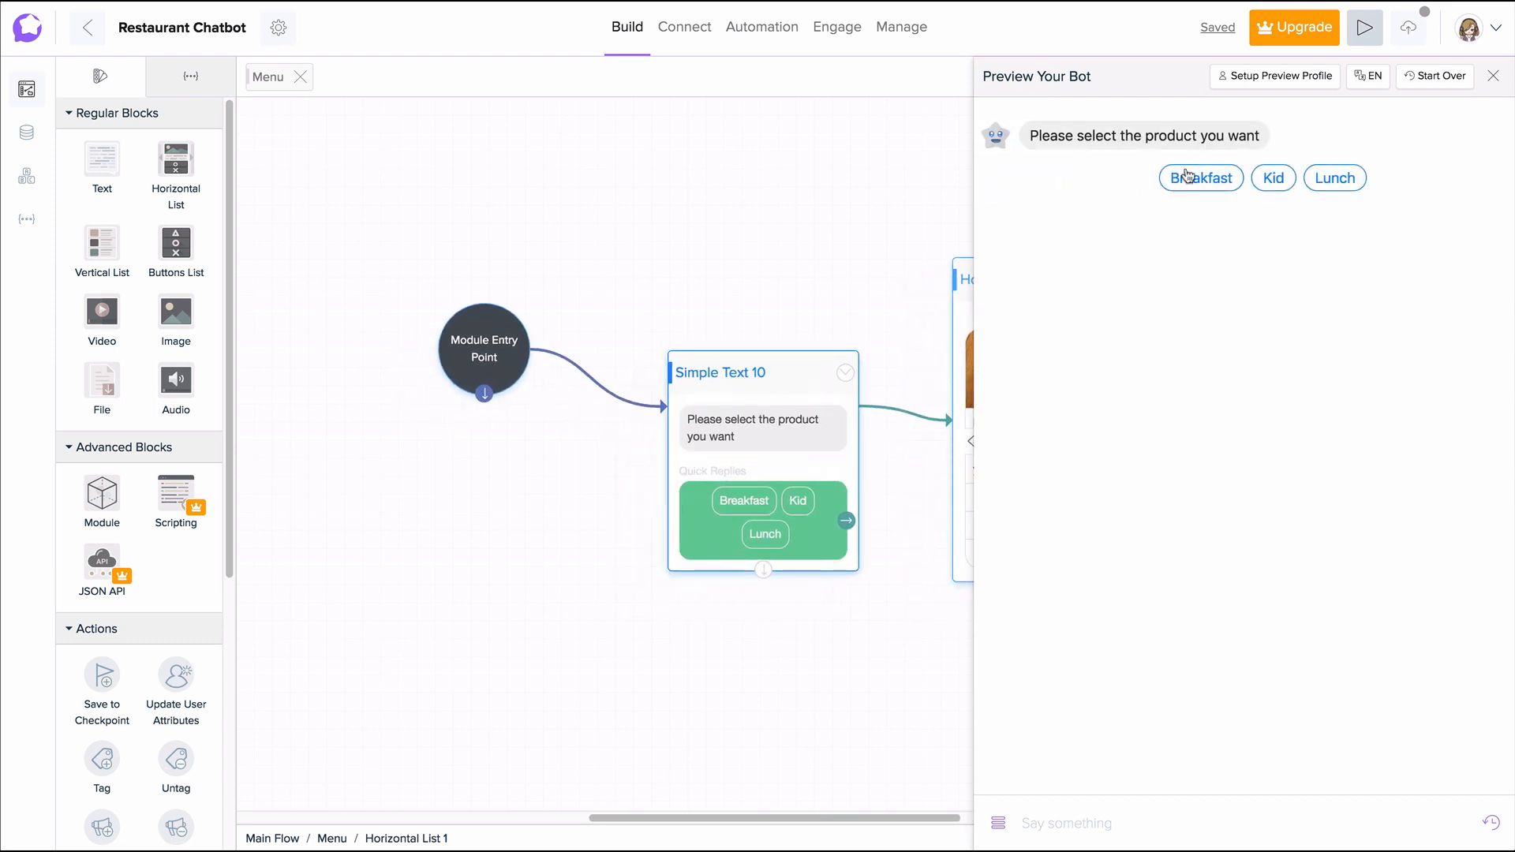
{"action": "left_click", "coordinate": [1188, 176]}
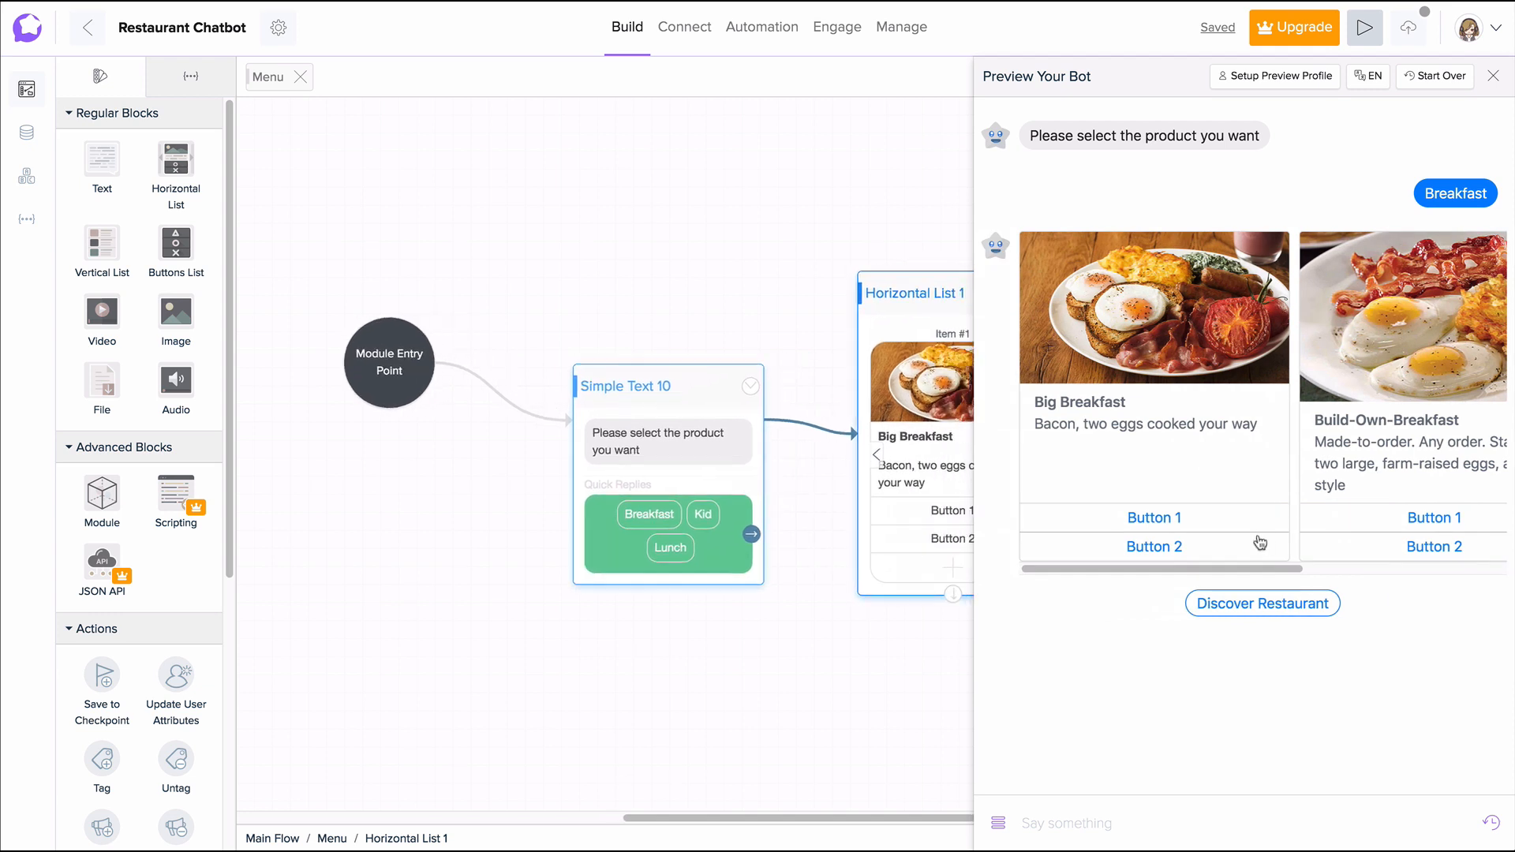
{"action": "left_click_drag", "start_coordinate": [1261, 569], "coordinate": [1489, 610]}
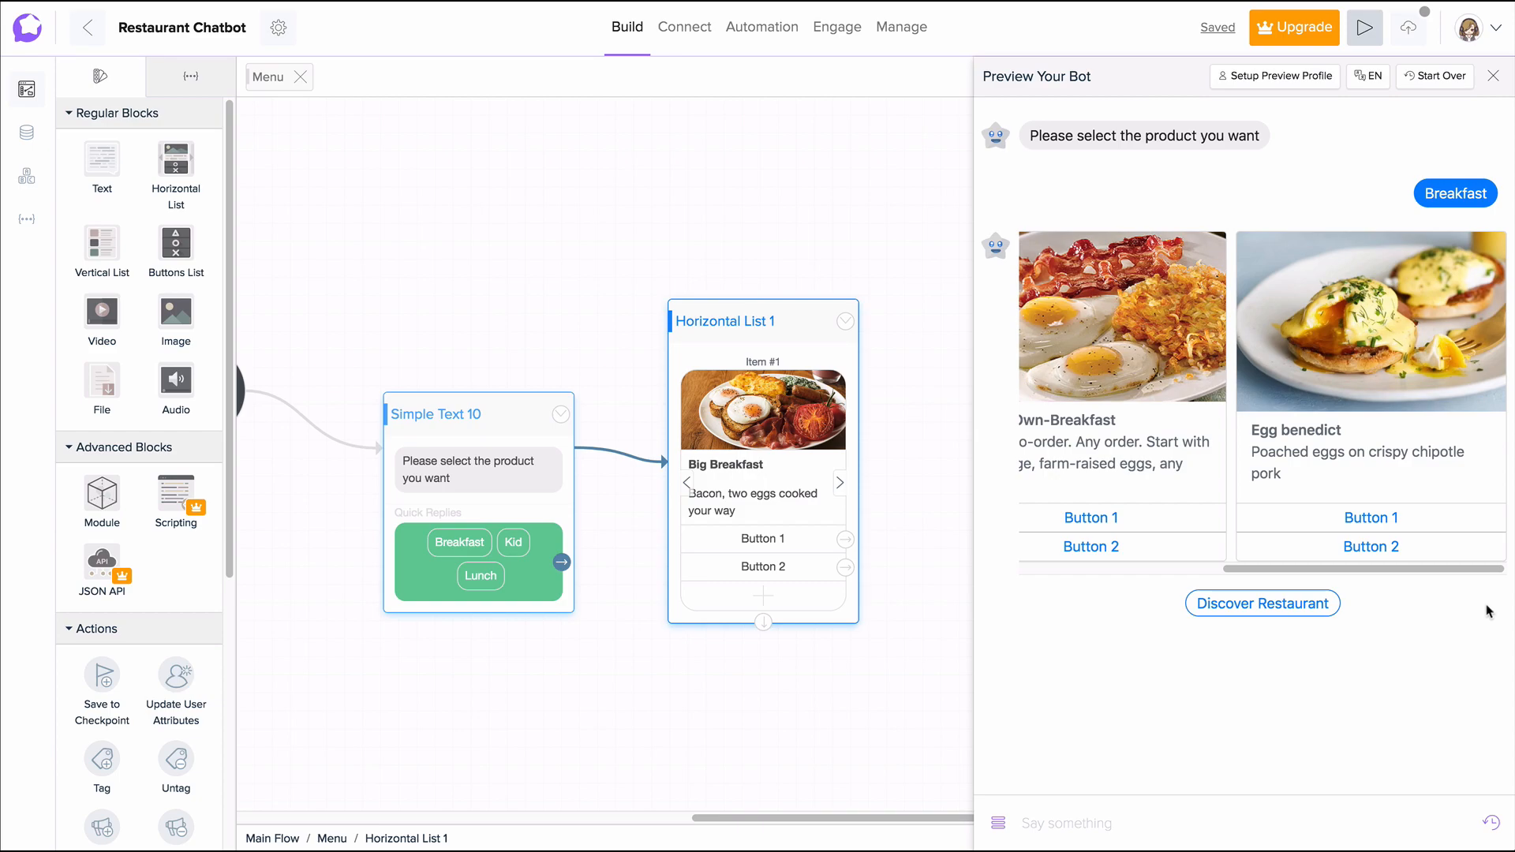